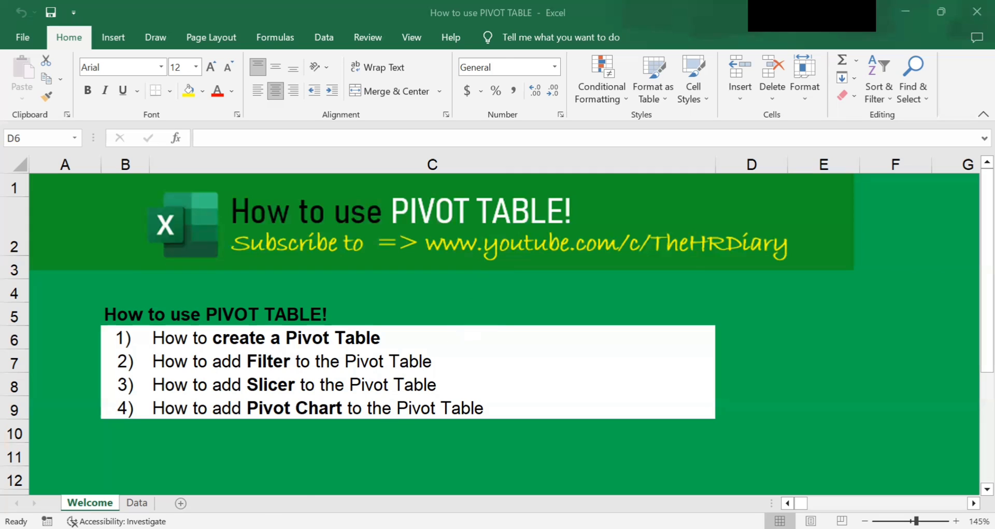
Go to the Data sheet and look over its Staff, Store, Sales and Month columns.
{"action": "key", "text": "ctrl+Page_Down"}
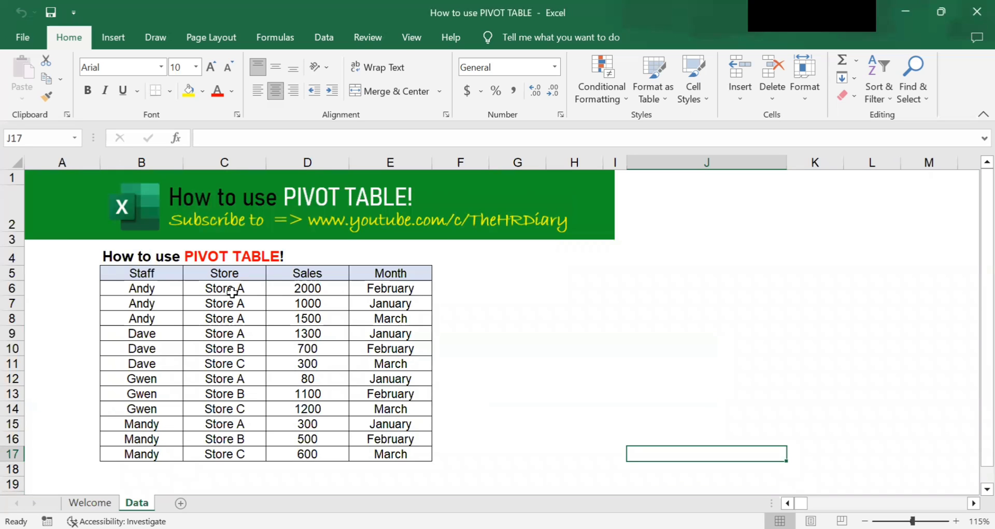
{"action": "left_click_drag", "start_coordinate": [112, 269], "coordinate": [138, 452]}
{"action": "left_click_drag", "start_coordinate": [234, 274], "coordinate": [246, 453]}
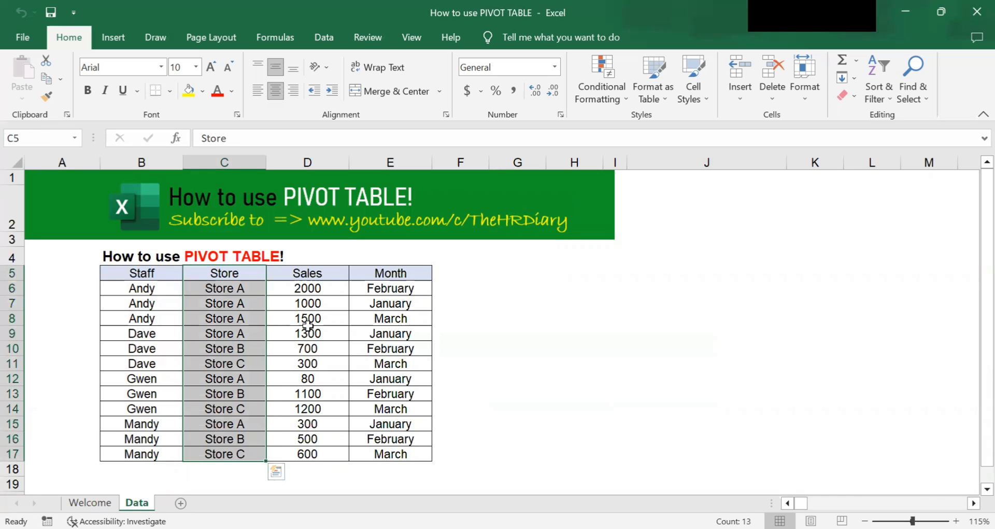
{"action": "left_click_drag", "start_coordinate": [320, 276], "coordinate": [344, 451]}
{"action": "left_click_drag", "start_coordinate": [392, 271], "coordinate": [393, 408]}
{"action": "left_click", "coordinate": [220, 362]}
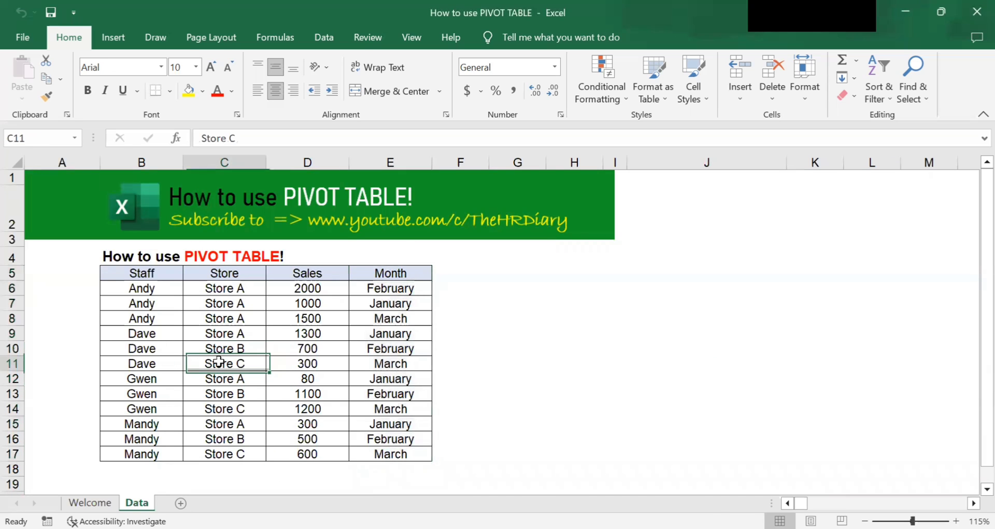
Examine the store, sales and month entries of the first staff member in rows 6 to 8.
{"action": "left_click", "coordinate": [153, 288]}
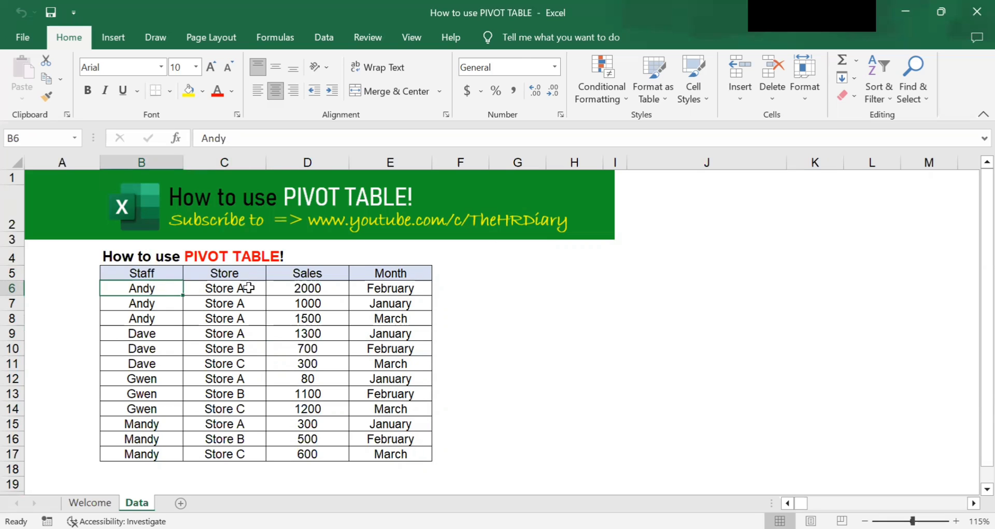
{"action": "left_click", "coordinate": [248, 287]}
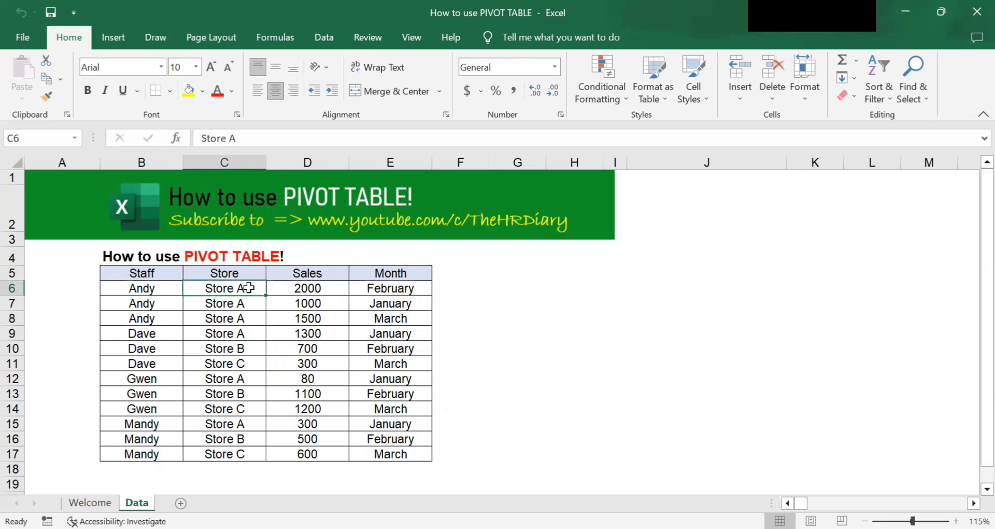
{"action": "left_click", "coordinate": [327, 292]}
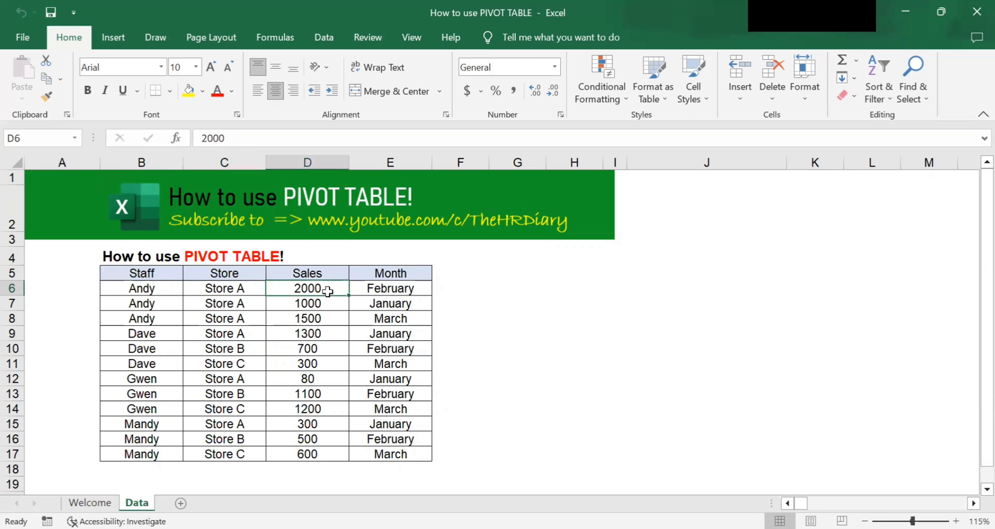
{"action": "left_click", "coordinate": [374, 288]}
{"action": "left_click", "coordinate": [363, 304]}
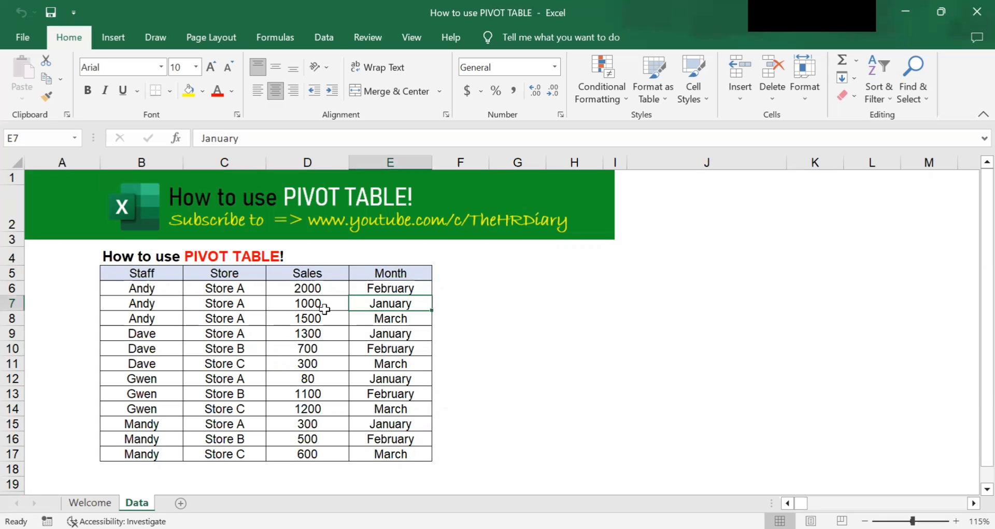
{"action": "left_click", "coordinate": [224, 305]}
{"action": "left_click", "coordinate": [316, 306]}
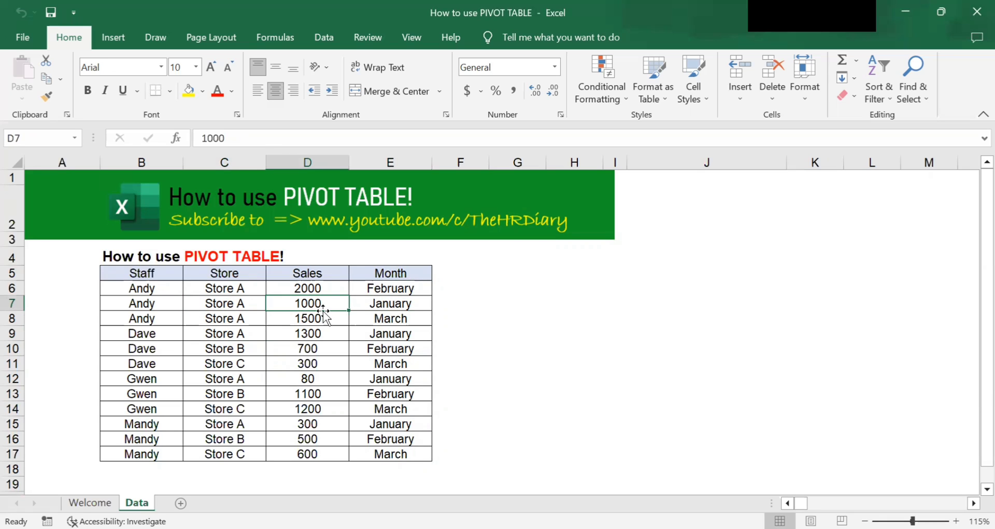
{"action": "left_click_drag", "start_coordinate": [223, 303], "coordinate": [234, 318]}
Examine the store, sales and month entries of the second staff member in rows 9 to 11.
{"action": "left_click_drag", "start_coordinate": [160, 333], "coordinate": [166, 368]}
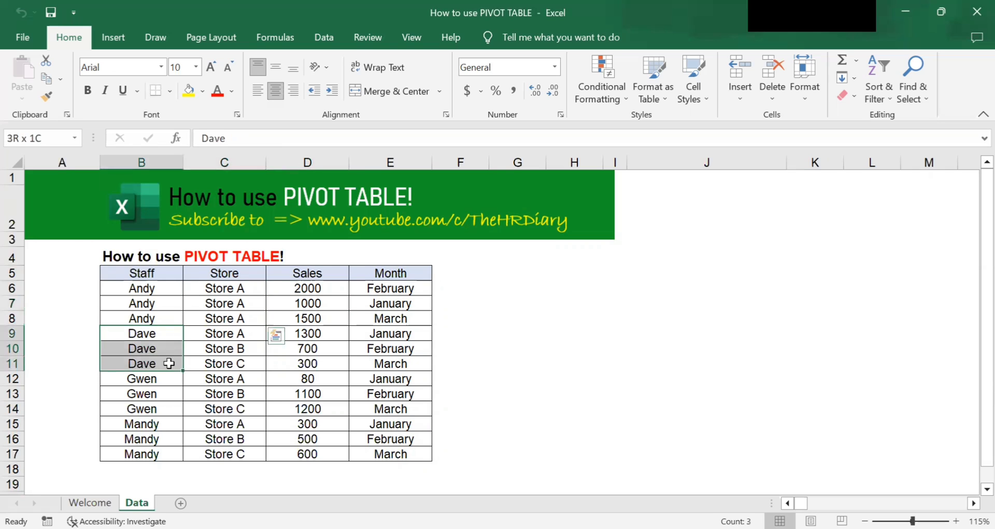
{"action": "left_click", "coordinate": [254, 336]}
{"action": "left_click", "coordinate": [393, 333]}
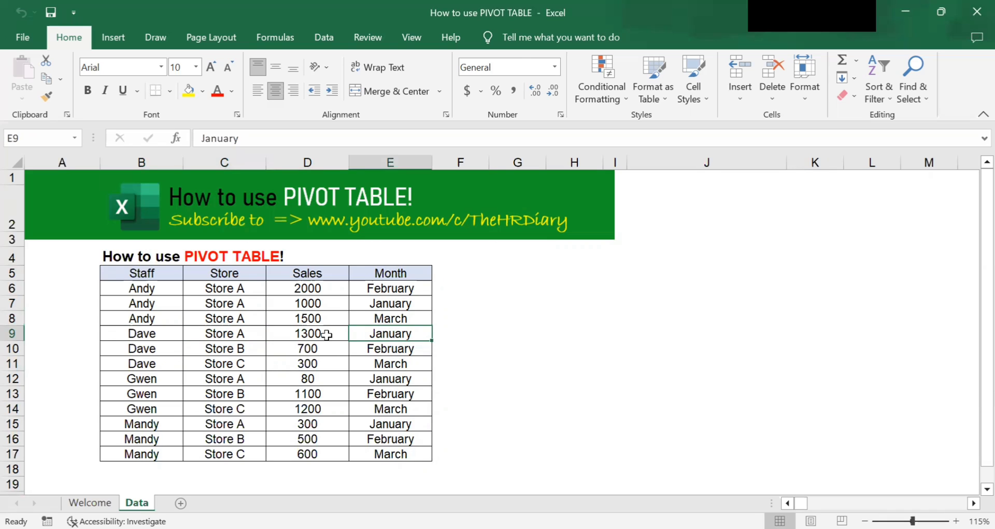
{"action": "left_click", "coordinate": [326, 334]}
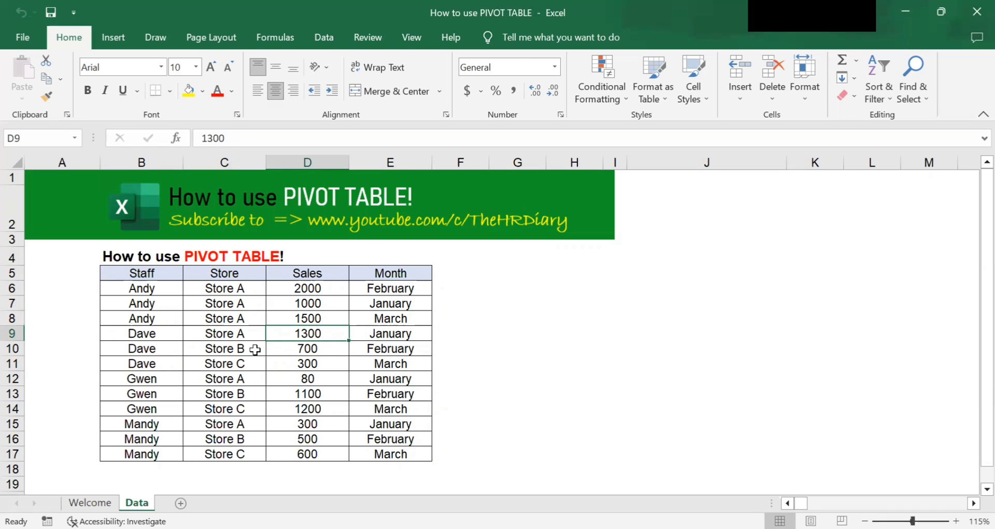
{"action": "left_click", "coordinate": [255, 350]}
{"action": "left_click", "coordinate": [378, 349]}
{"action": "left_click", "coordinate": [251, 359]}
{"action": "left_click", "coordinate": [379, 361]}
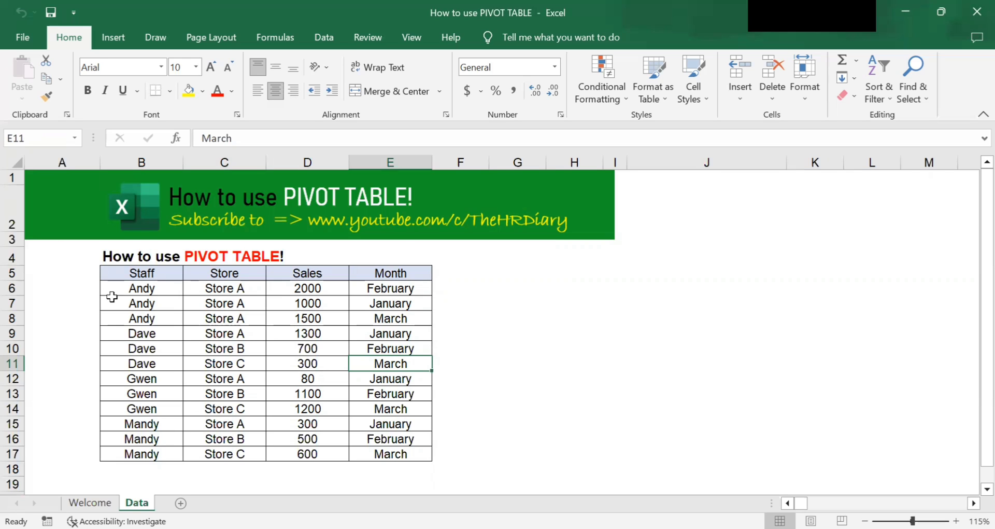
Check the sum of the sales figures for each of the four staff members separately.
{"action": "left_click_drag", "start_coordinate": [129, 284], "coordinate": [389, 320]}
{"action": "left_click", "coordinate": [167, 294]}
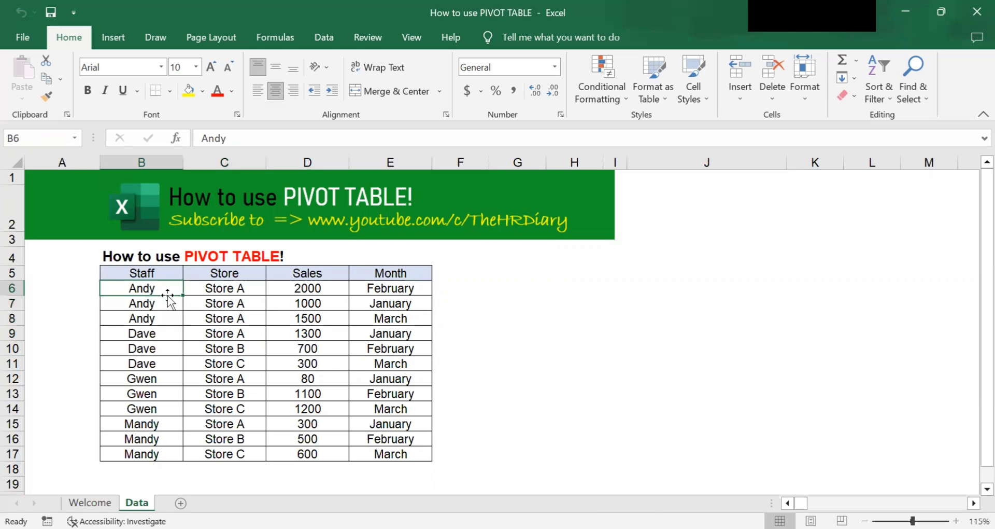
{"action": "left_click_drag", "start_coordinate": [327, 284], "coordinate": [334, 318]}
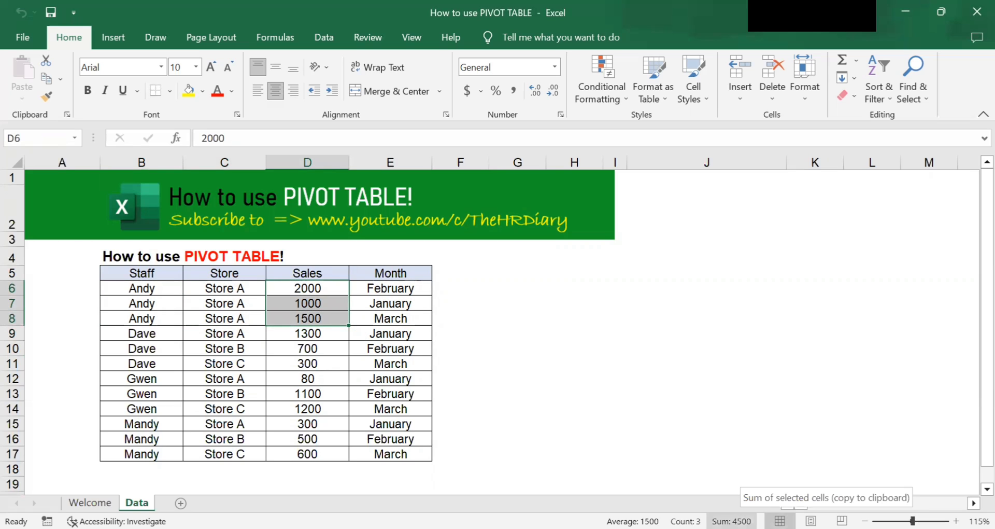
{"action": "left_click_drag", "start_coordinate": [322, 335], "coordinate": [331, 363]}
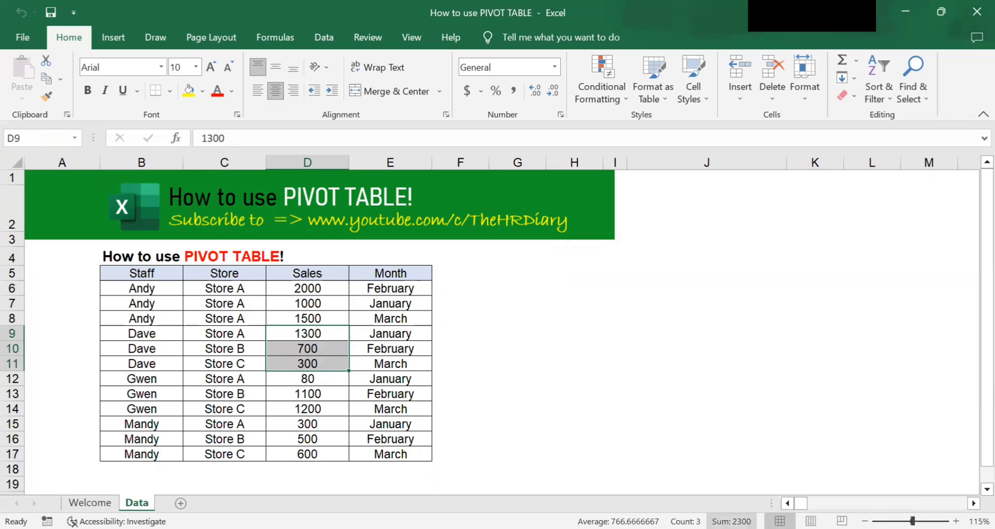
{"action": "left_click_drag", "start_coordinate": [324, 379], "coordinate": [326, 409]}
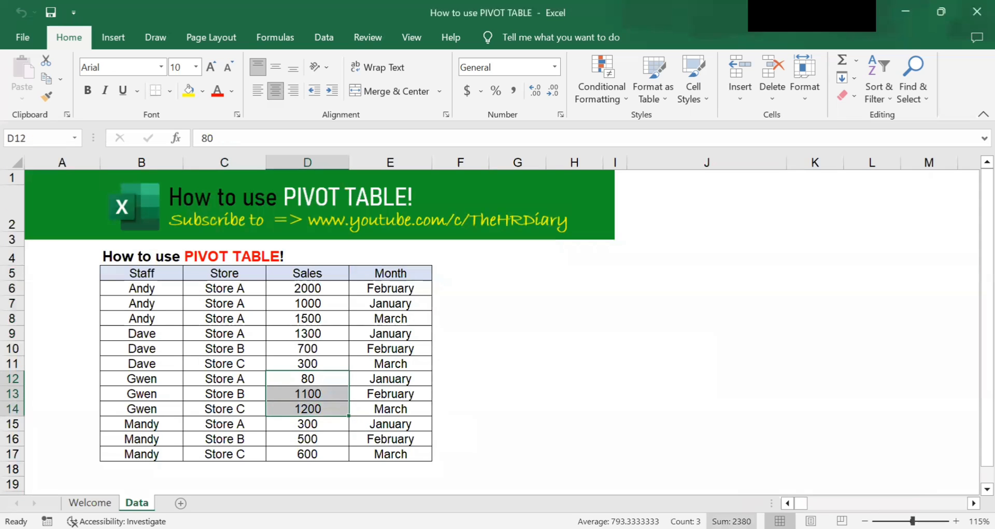
{"action": "left_click_drag", "start_coordinate": [307, 423], "coordinate": [308, 453]}
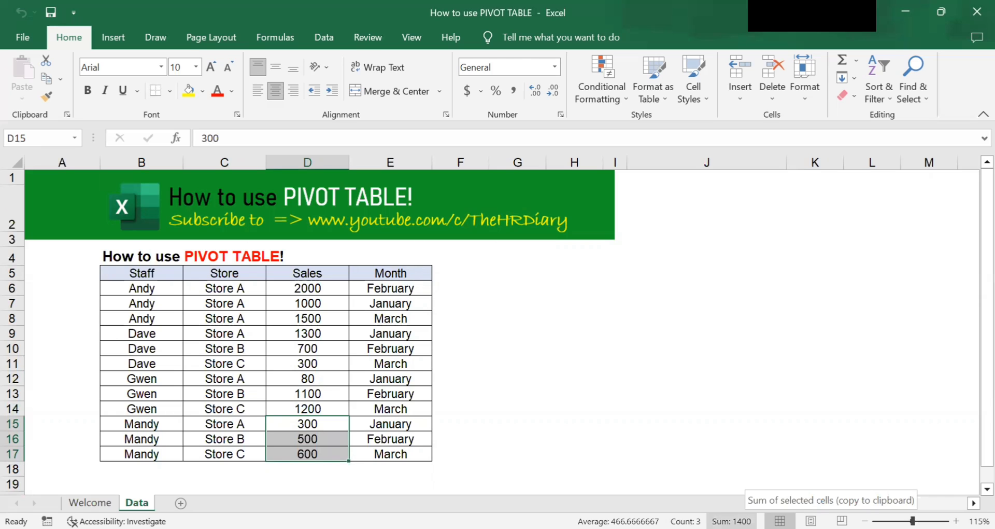
{"action": "left_click", "coordinate": [498, 375]}
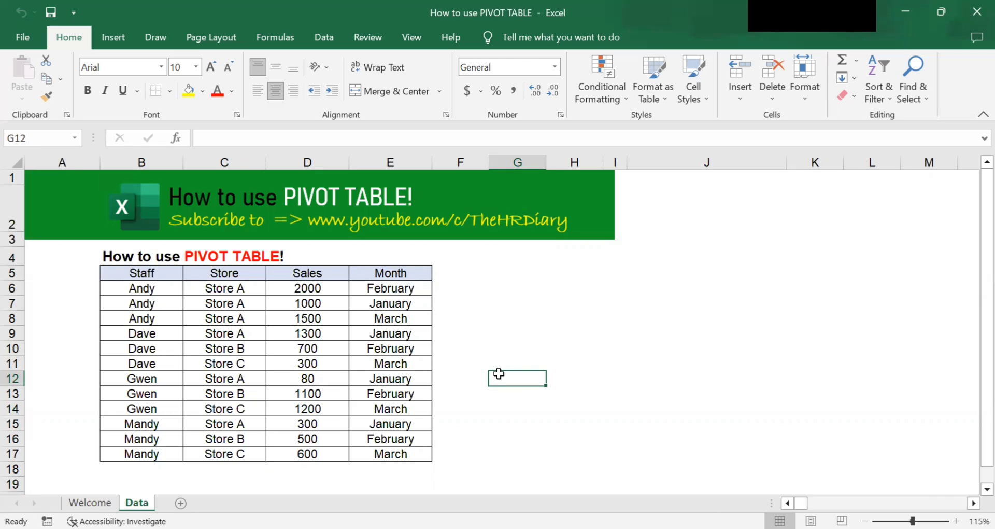
Insert a PivotTable from Data!$B$5:$E$17 on a new worksheet and move that sheet after the Data sheet.
{"action": "left_click_drag", "start_coordinate": [155, 273], "coordinate": [392, 413]}
{"action": "key", "text": "shift+Down"}
{"action": "key", "text": "shift+Down"}
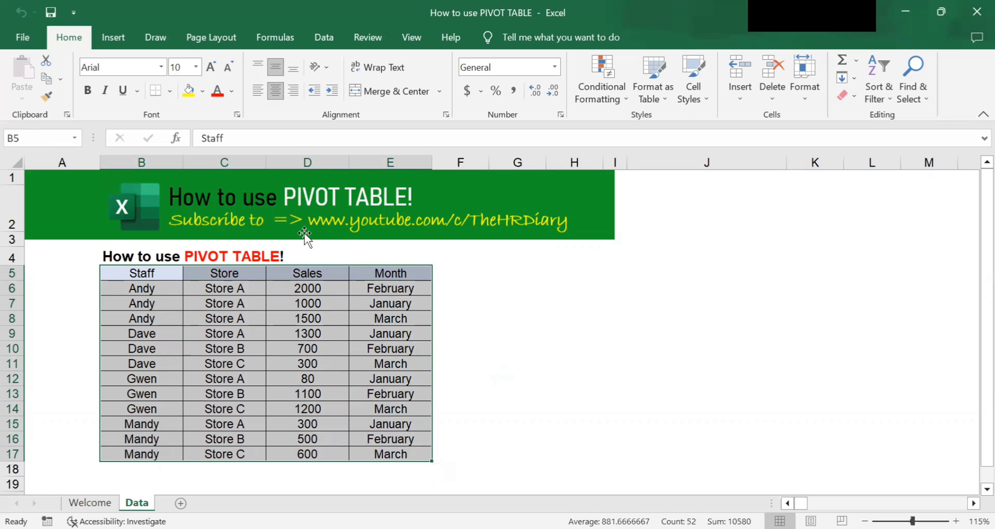
{"action": "left_click", "coordinate": [111, 36]}
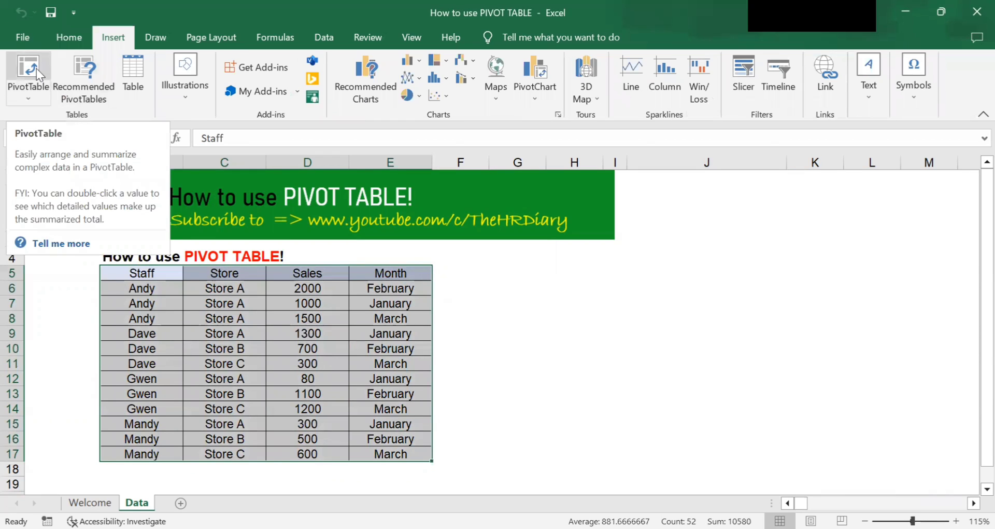
{"action": "left_click", "coordinate": [36, 69]}
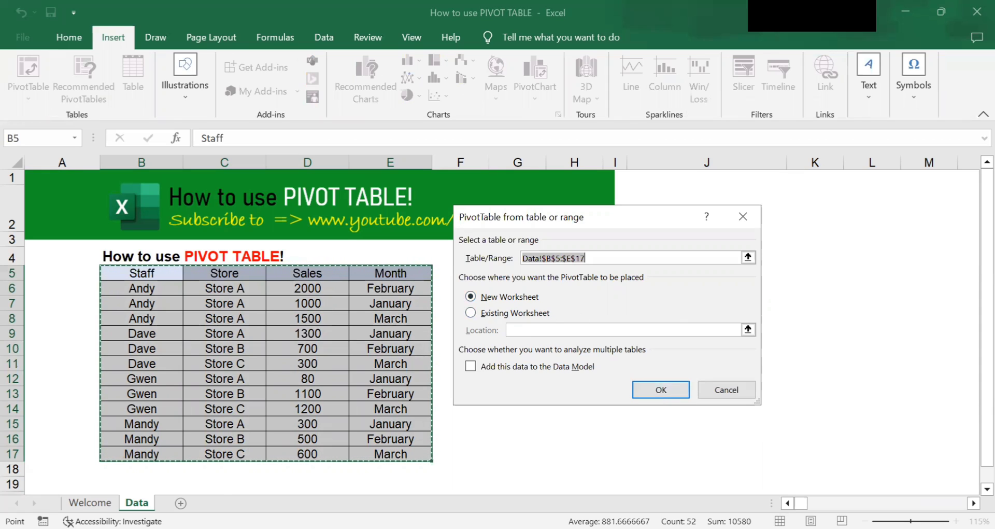
{"action": "left_click", "coordinate": [661, 396]}
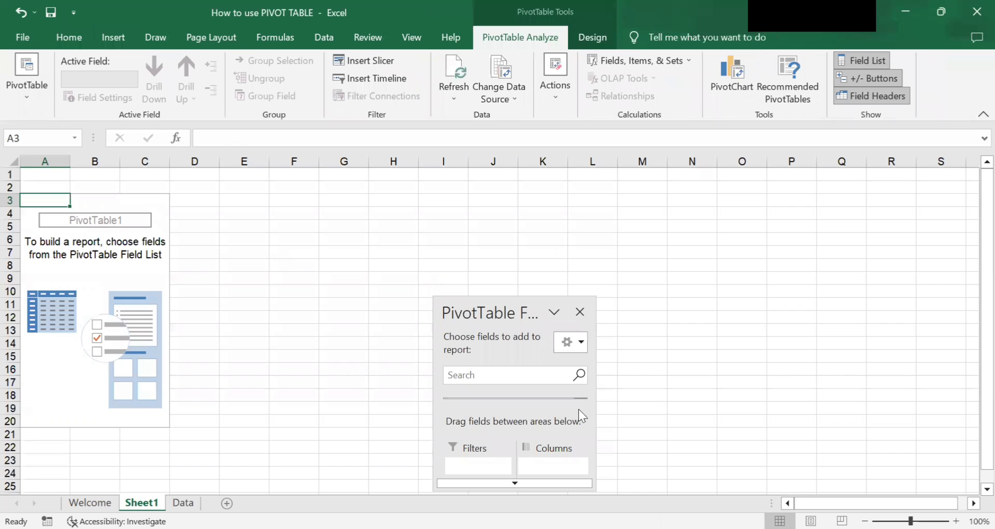
{"action": "left_click_drag", "start_coordinate": [142, 502], "coordinate": [211, 502]}
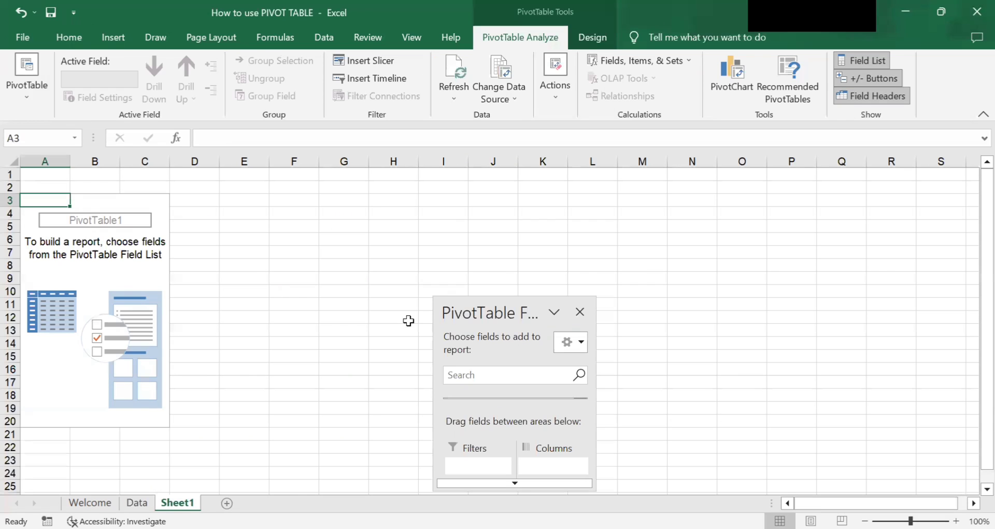
Move and enlarge the floating PivotTable Fields pane so all four fields and all drop areas fit in it.
{"action": "left_click_drag", "start_coordinate": [468, 317], "coordinate": [449, 200]}
{"action": "left_click_drag", "start_coordinate": [605, 193], "coordinate": [587, 142]}
{"action": "left_click", "coordinate": [792, 447]}
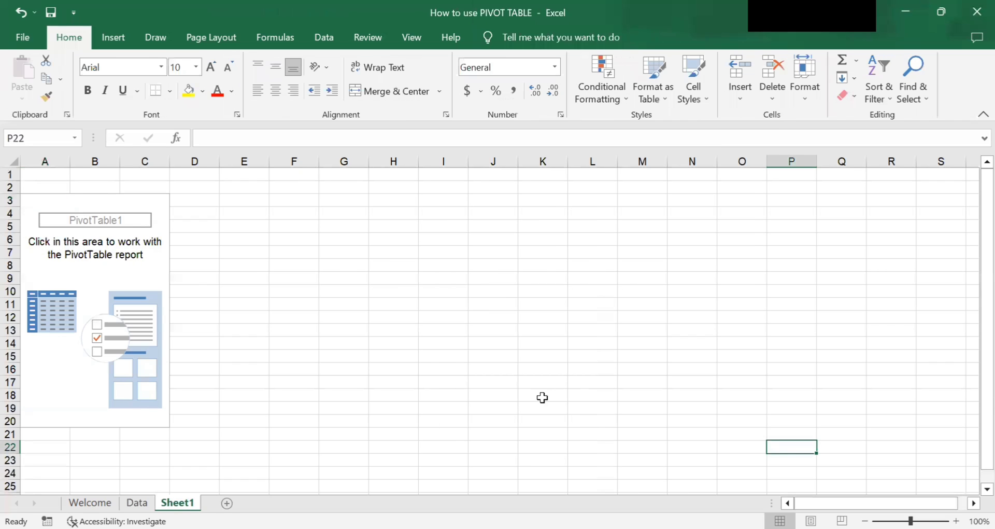
{"action": "left_click", "coordinate": [108, 292]}
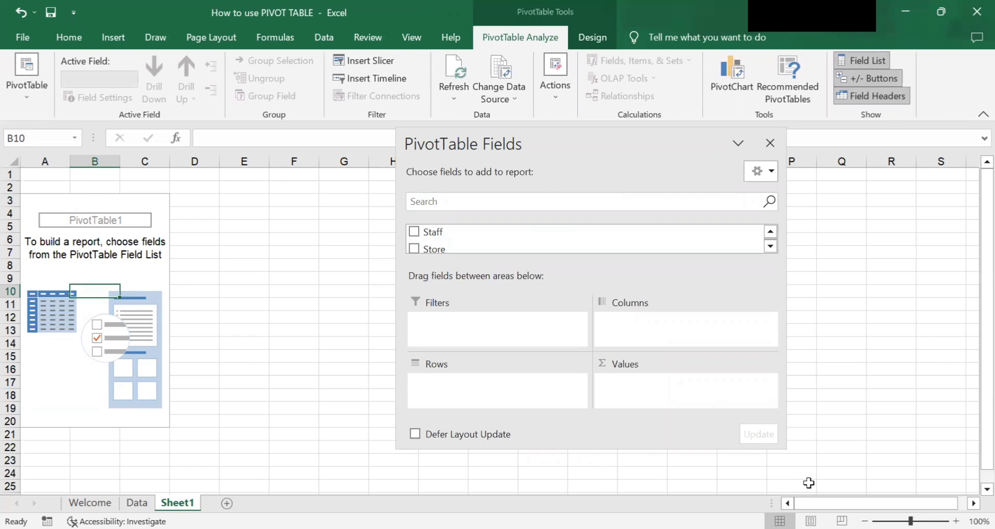
{"action": "left_click_drag", "start_coordinate": [808, 483], "coordinate": [817, 475]}
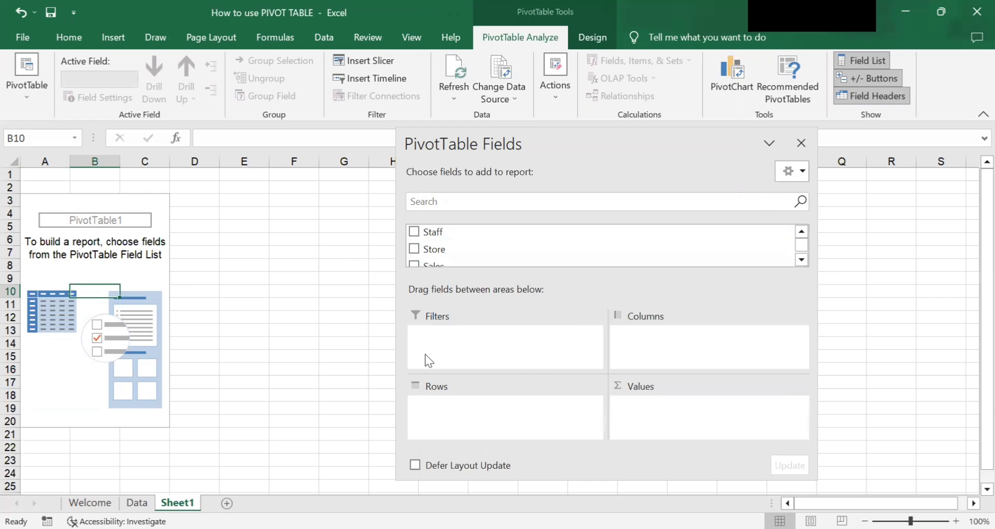
{"action": "left_click", "coordinate": [294, 292]}
{"action": "left_click", "coordinate": [137, 257]}
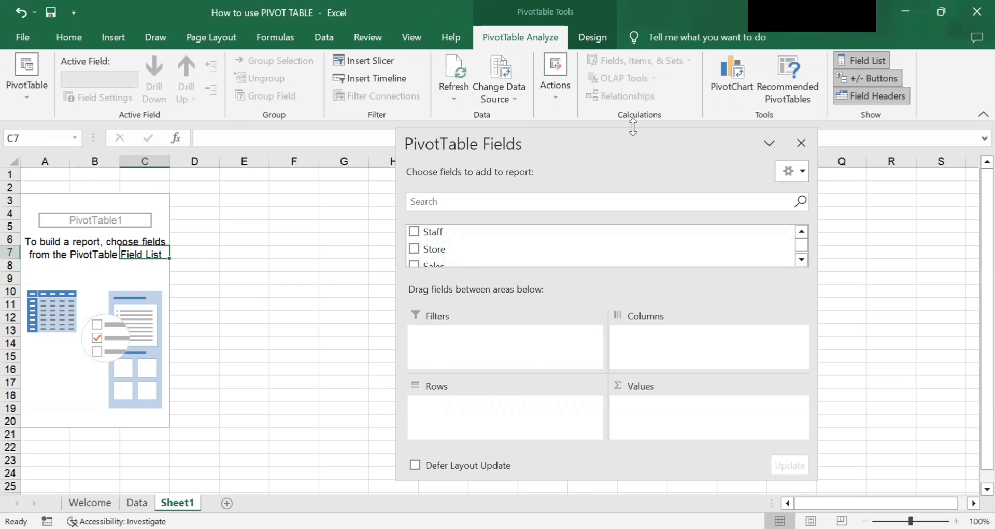
{"action": "left_click_drag", "start_coordinate": [633, 126], "coordinate": [633, 65]}
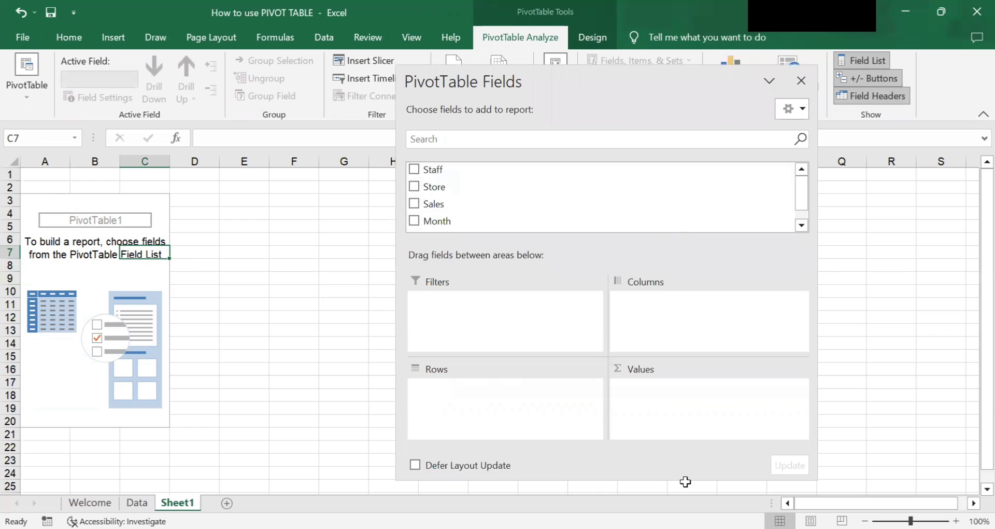
{"action": "left_click_drag", "start_coordinate": [606, 479], "coordinate": [606, 527]}
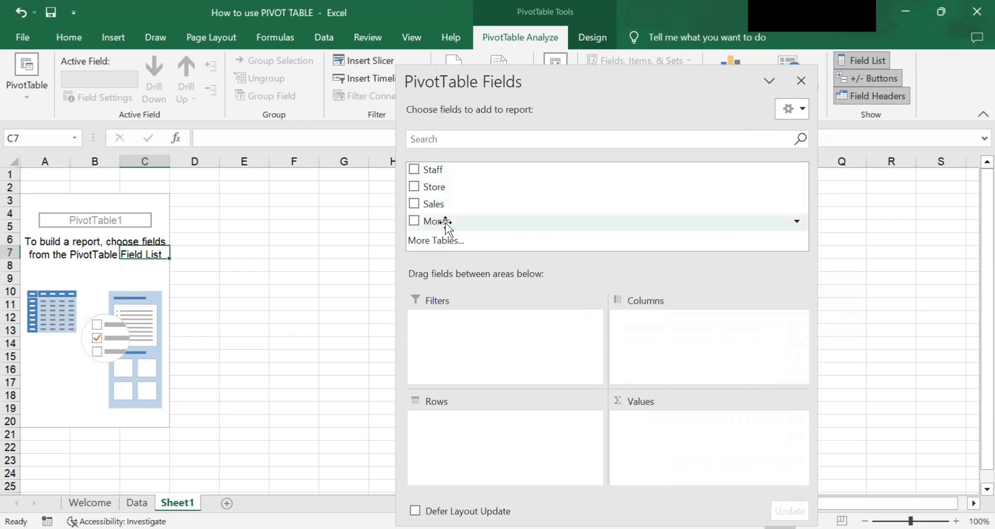
Compare the PivotTable's field list with the column headers on the Data sheet.
{"action": "left_click", "coordinate": [136, 502]}
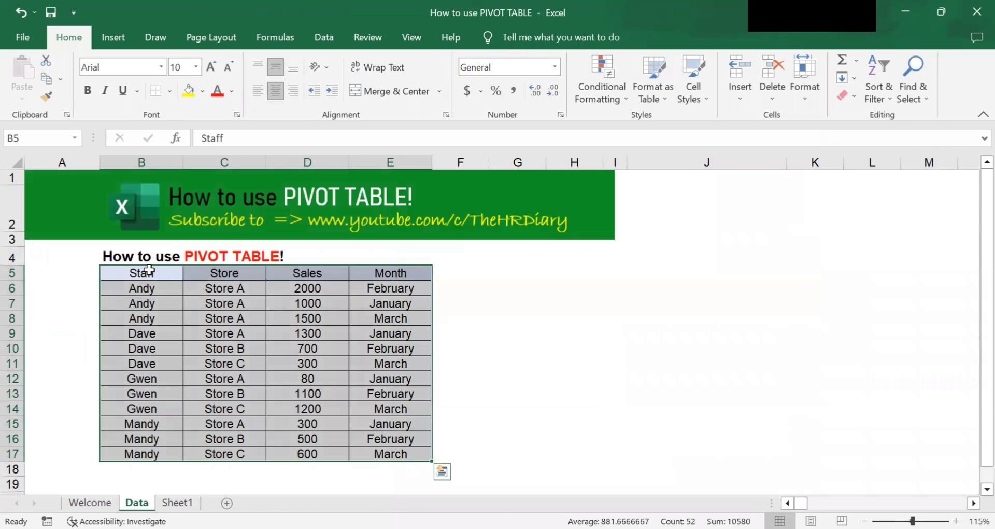
{"action": "left_click", "coordinate": [177, 502]}
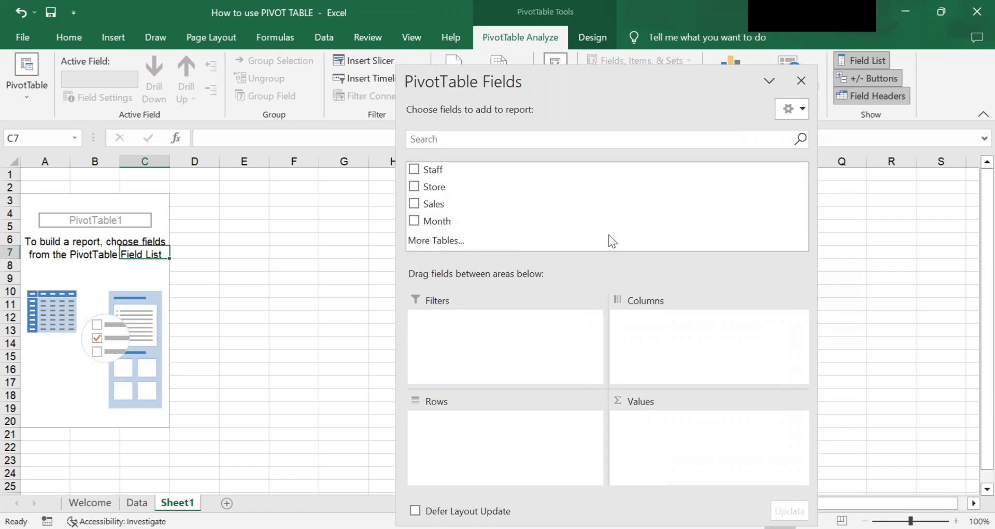
Try the Side-By-Side and Fields Section Only layouts for the PivotTable field list and return to the Stacked layout.
{"action": "left_click", "coordinate": [792, 110]}
{"action": "left_click", "coordinate": [852, 173]}
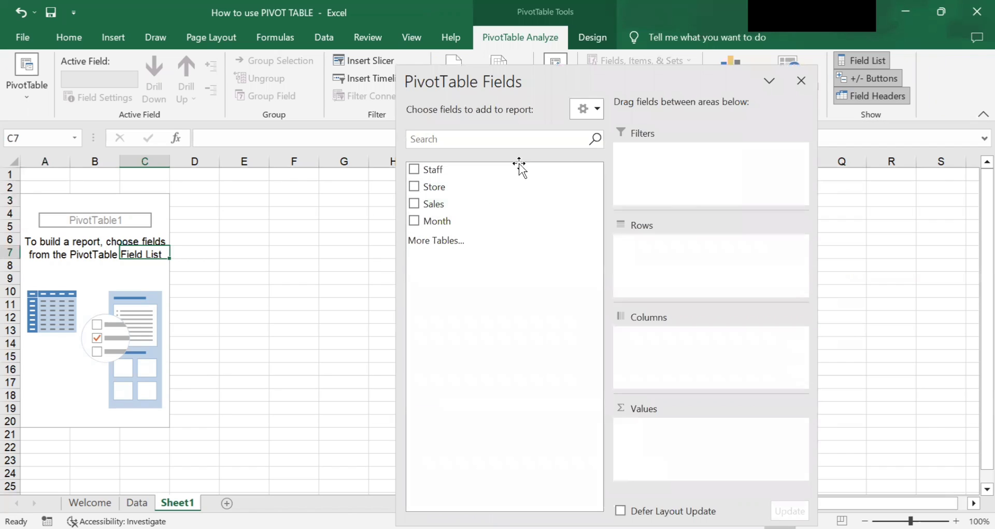
{"action": "left_click", "coordinate": [580, 108]}
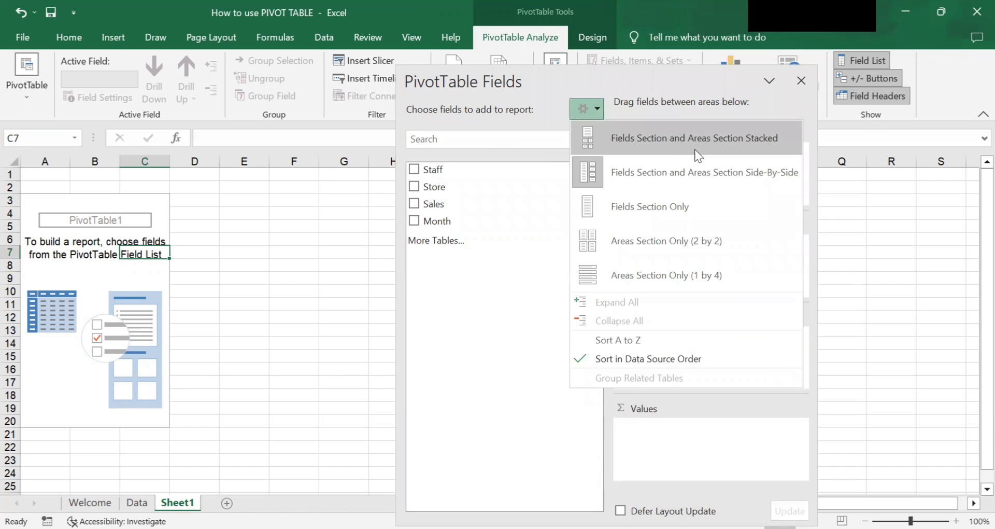
{"action": "left_click", "coordinate": [690, 197]}
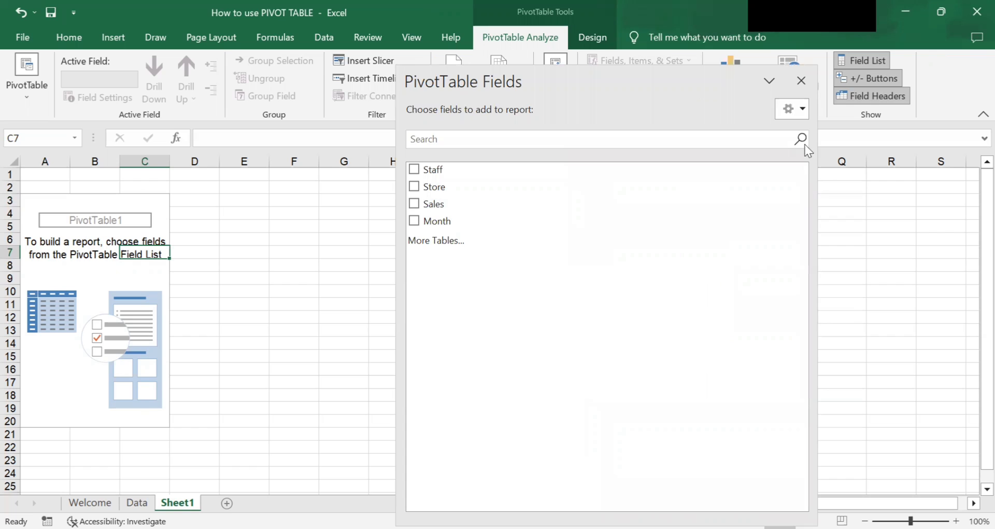
{"action": "left_click", "coordinate": [797, 112]}
{"action": "left_click", "coordinate": [835, 136]}
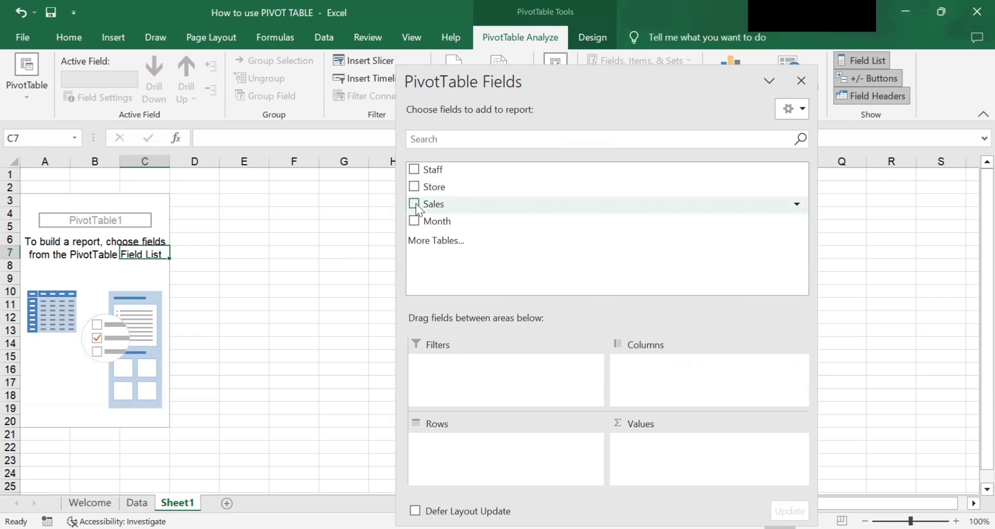
Add the Staff field to the PivotTable's Rows area and the Sales field to its Values area.
{"action": "left_click", "coordinate": [414, 170]}
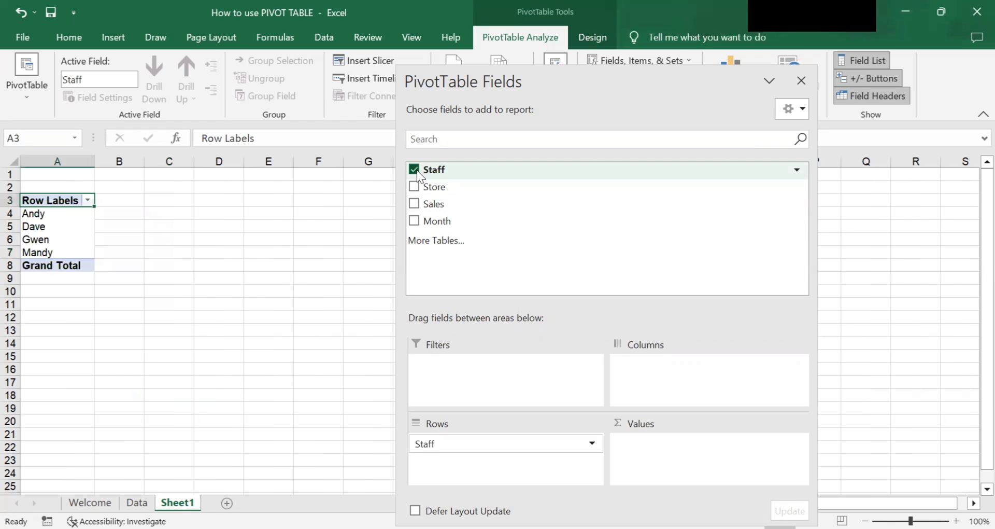
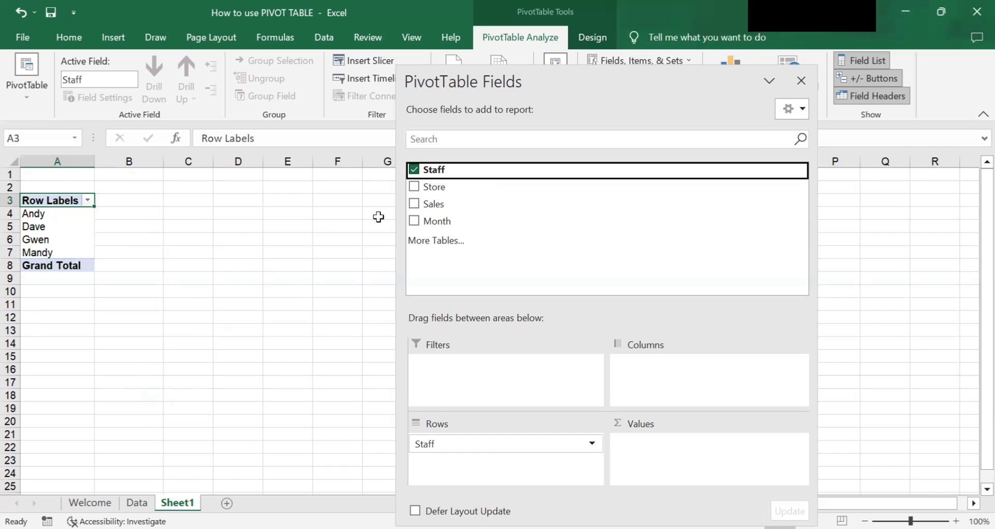
{"action": "left_click", "coordinate": [441, 207]}
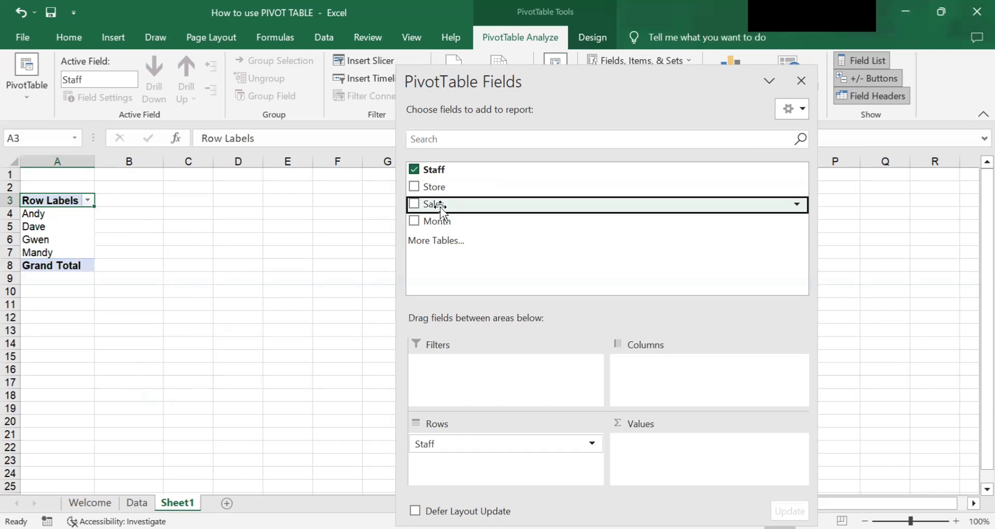
{"action": "left_click_drag", "start_coordinate": [441, 208], "coordinate": [669, 413]}
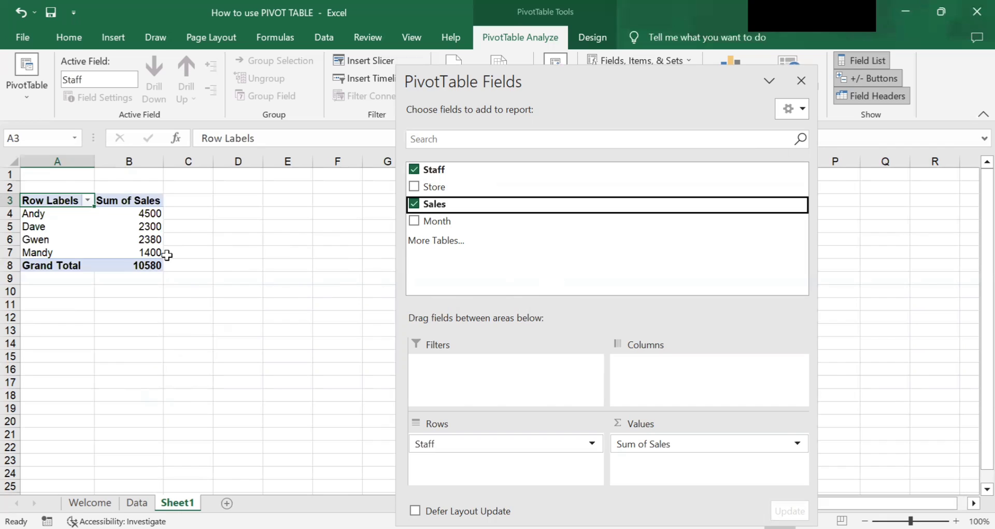
Examine the sum of sales for each staff member in the PivotTable.
{"action": "left_click", "coordinate": [95, 243]}
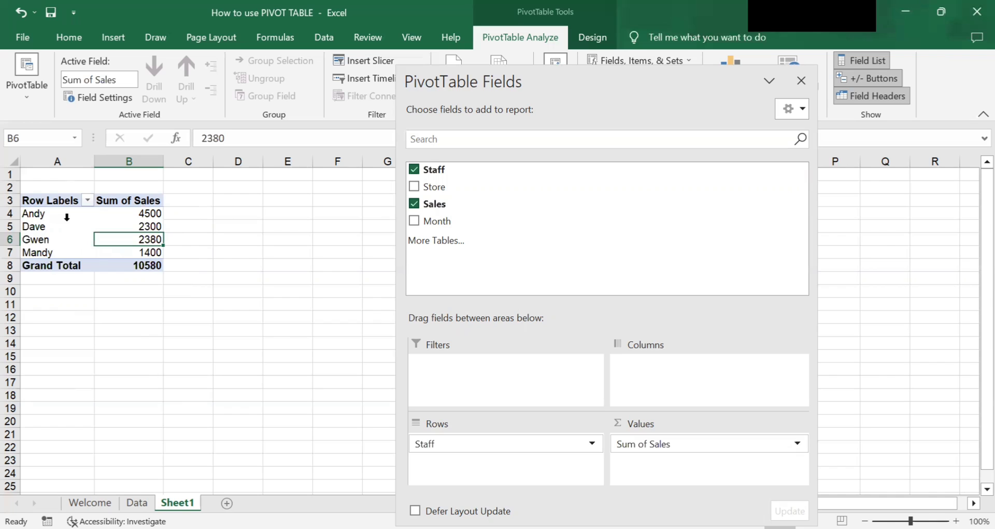
{"action": "left_click", "coordinate": [73, 195]}
{"action": "left_click", "coordinate": [67, 211]}
{"action": "left_click", "coordinate": [143, 217]}
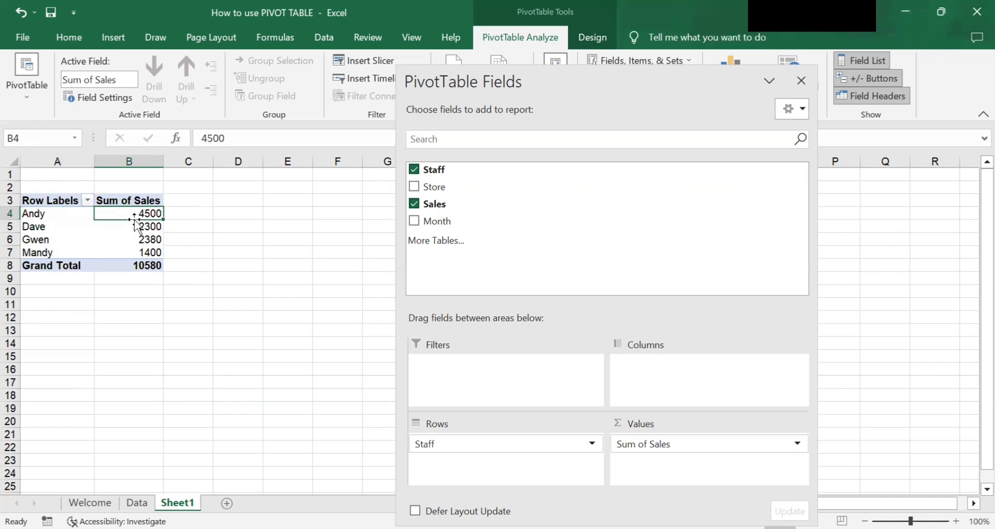
{"action": "left_click", "coordinate": [59, 228]}
{"action": "left_click", "coordinate": [58, 227]}
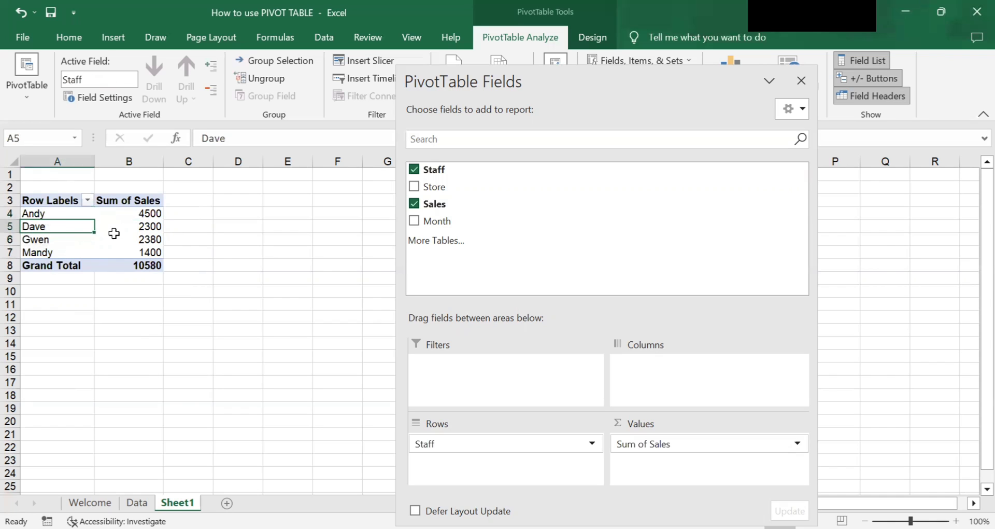
{"action": "left_click", "coordinate": [118, 237]}
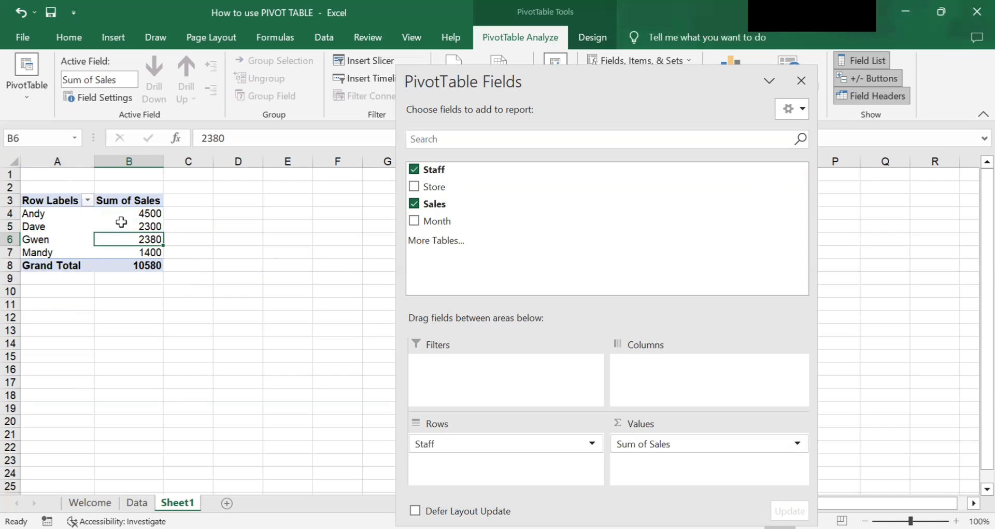
{"action": "left_click", "coordinate": [123, 224]}
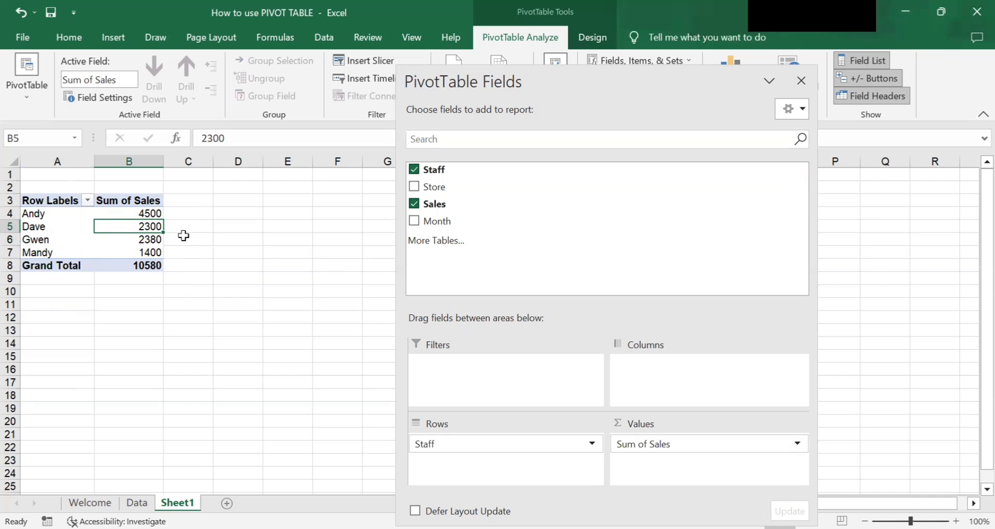
{"action": "left_click", "coordinate": [124, 212]}
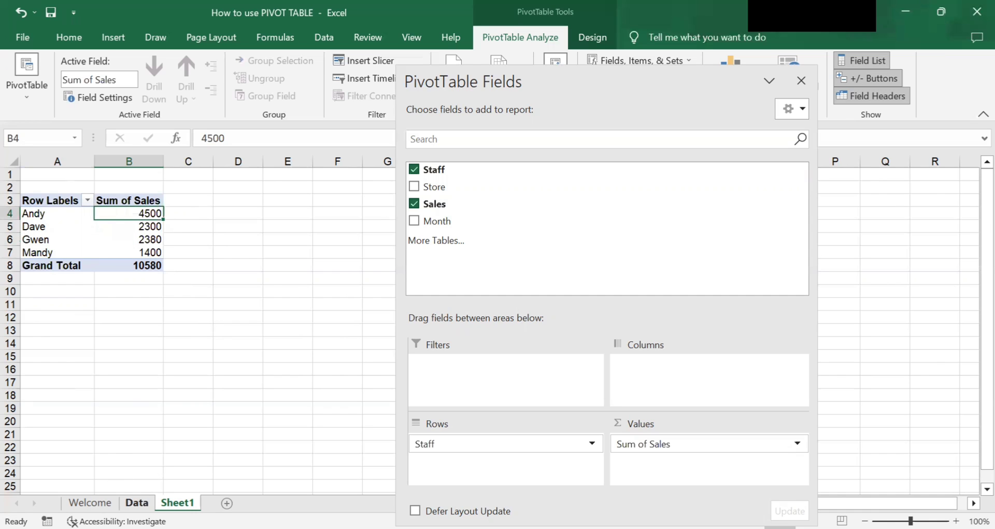
Check the first staff member's PivotTable total against that person's three sales entries in D6:D8 on the Data sheet.
{"action": "left_click", "coordinate": [137, 502]}
{"action": "left_click", "coordinate": [295, 288]}
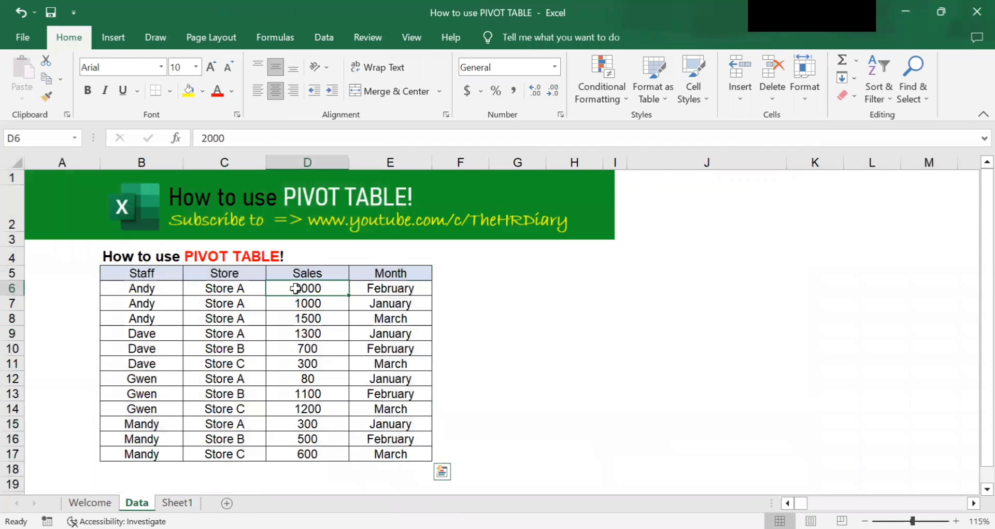
{"action": "left_click_drag", "start_coordinate": [163, 289], "coordinate": [168, 323]}
{"action": "left_click_drag", "start_coordinate": [301, 288], "coordinate": [298, 314]}
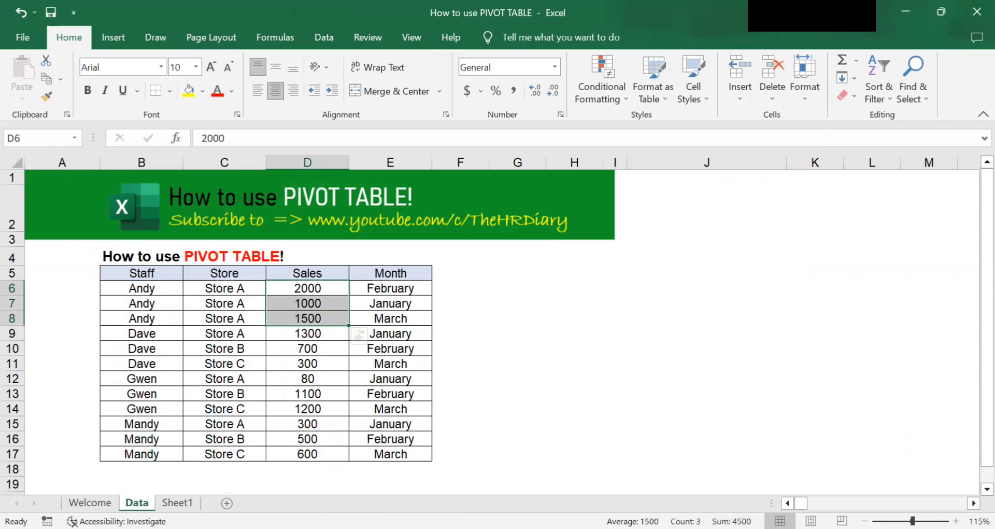
{"action": "key", "text": "ctrl+Page_Down"}
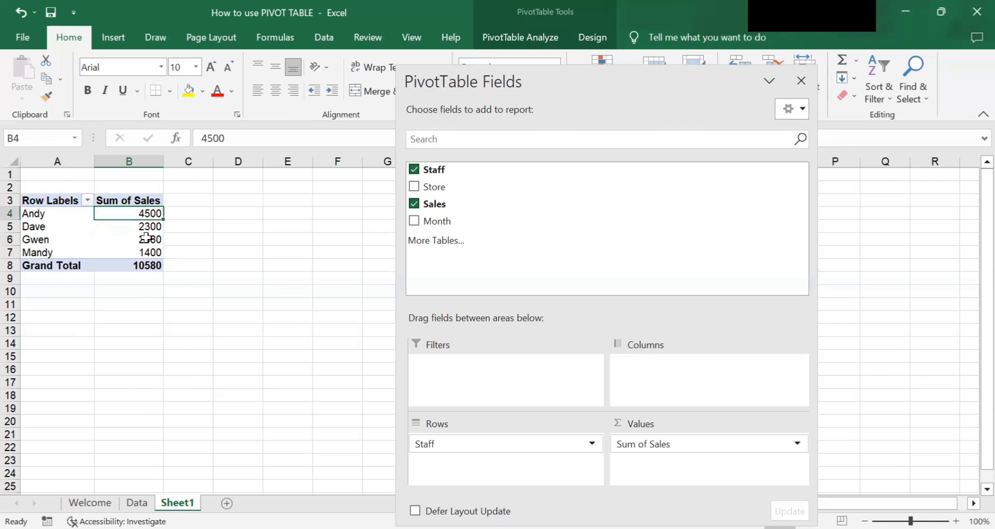
{"action": "mouse_move", "coordinate": [130, 250]}
{"action": "left_click", "coordinate": [131, 234]}
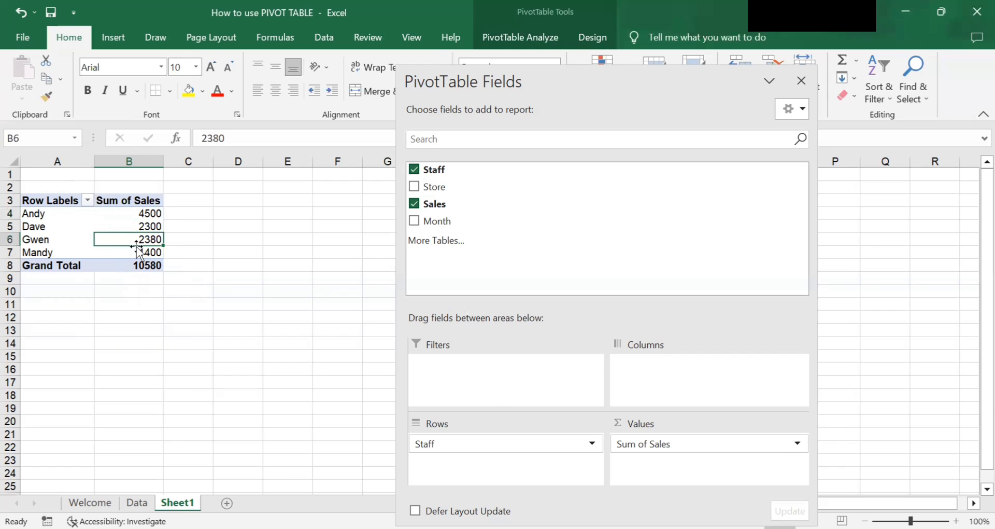
{"action": "mouse_move", "coordinate": [142, 229]}
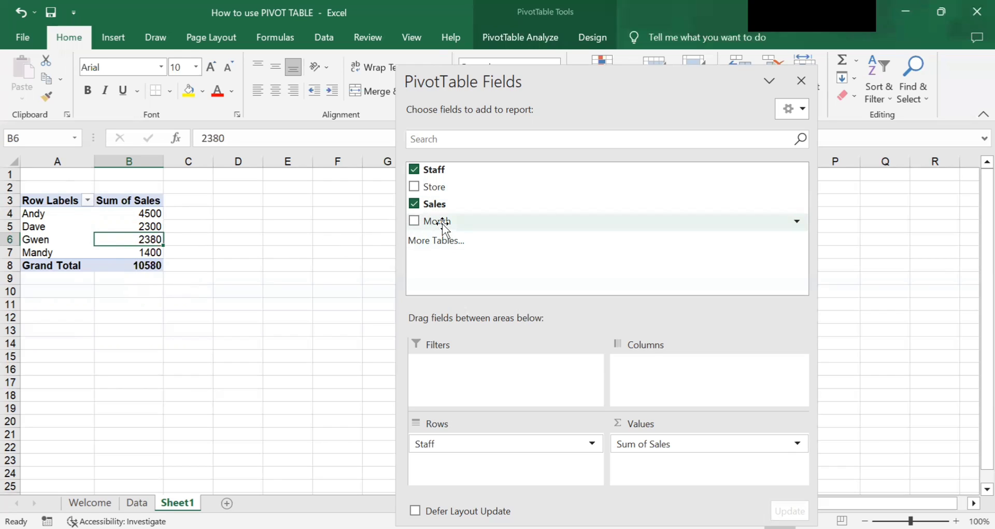
Add the Month field to the Columns area and review the first staff member's sales per month and grand total.
{"action": "left_click_drag", "start_coordinate": [444, 228], "coordinate": [674, 385]}
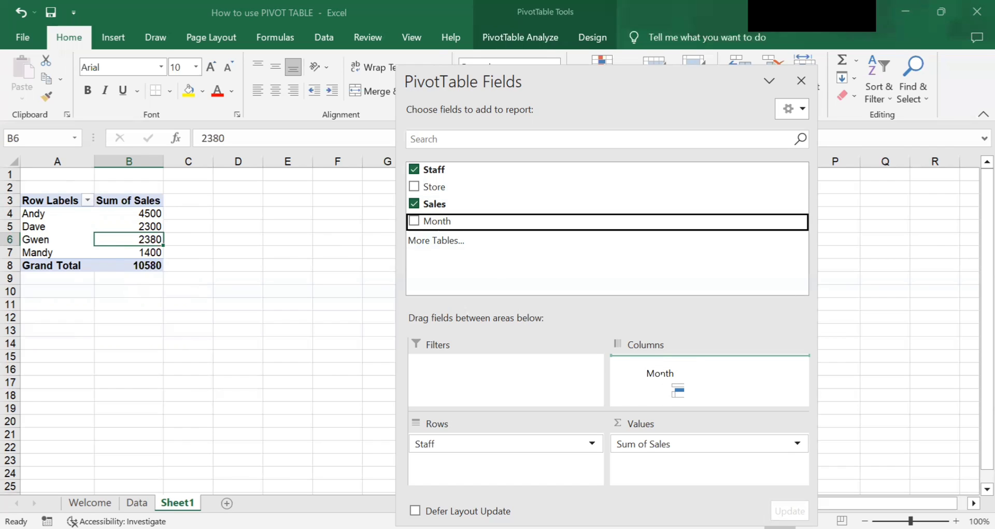
{"action": "left_click_drag", "start_coordinate": [674, 387], "coordinate": [673, 386]}
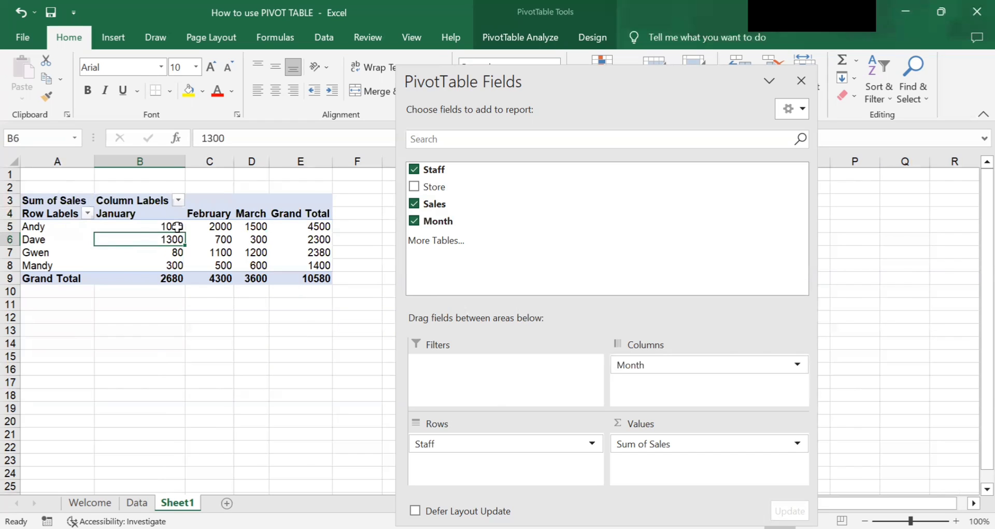
{"action": "left_click", "coordinate": [70, 228]}
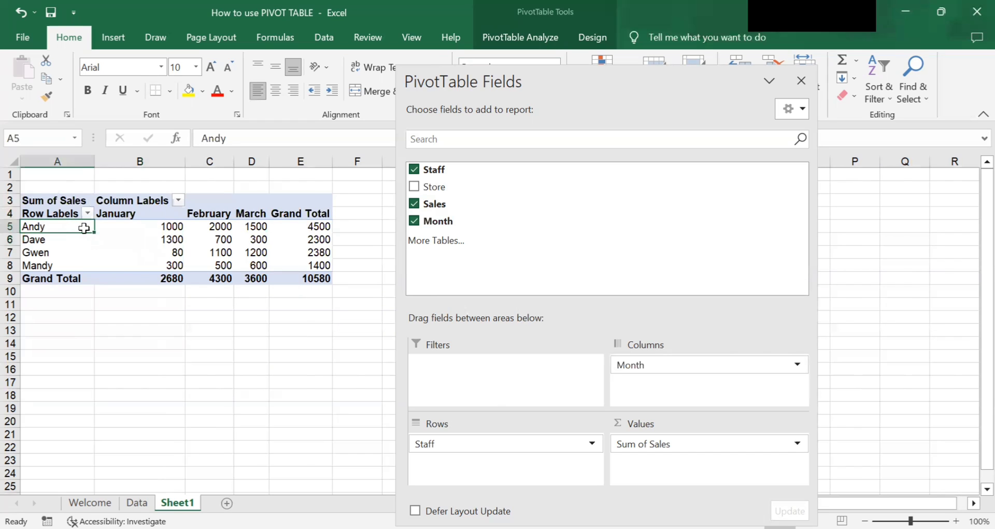
{"action": "left_click", "coordinate": [157, 226]}
{"action": "left_click", "coordinate": [145, 215]}
{"action": "left_click", "coordinate": [212, 228]}
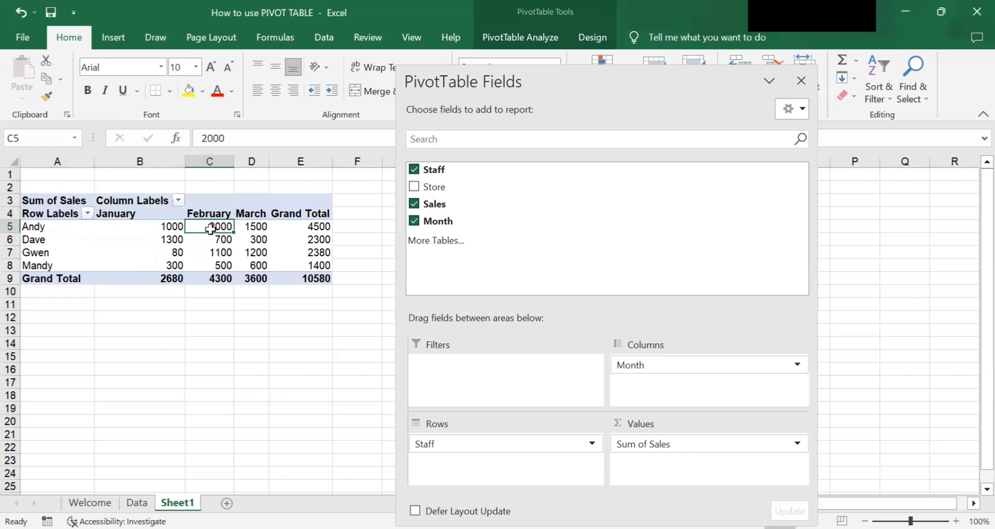
{"action": "left_click", "coordinate": [258, 227]}
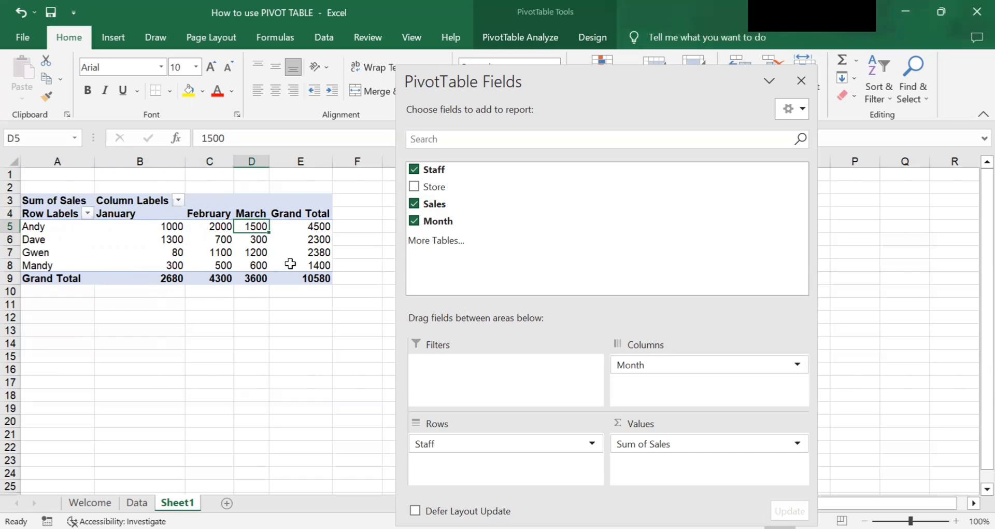
{"action": "left_click", "coordinate": [325, 227]}
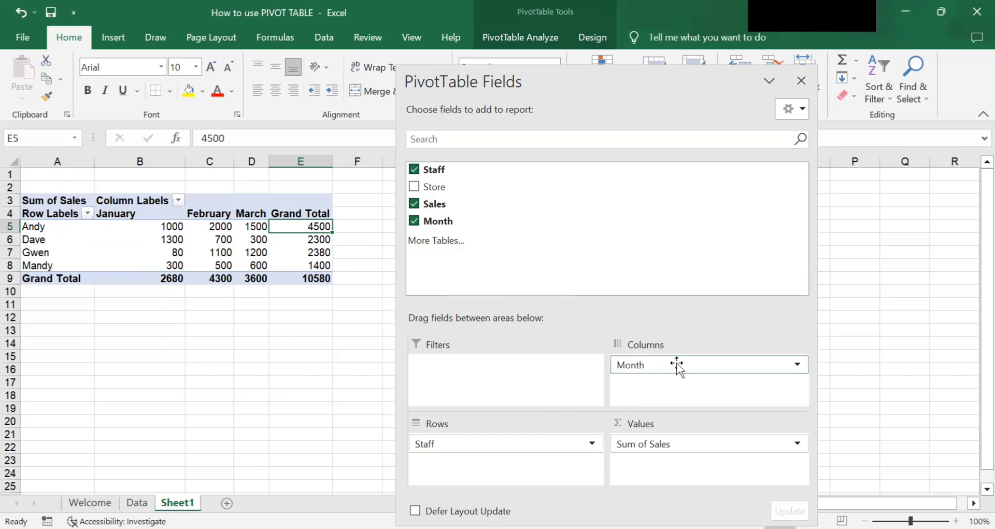
Remove the Staff and Month fields from the PivotTable and place the Store field in the Rows area.
{"action": "left_click_drag", "start_coordinate": [570, 443], "coordinate": [567, 267]}
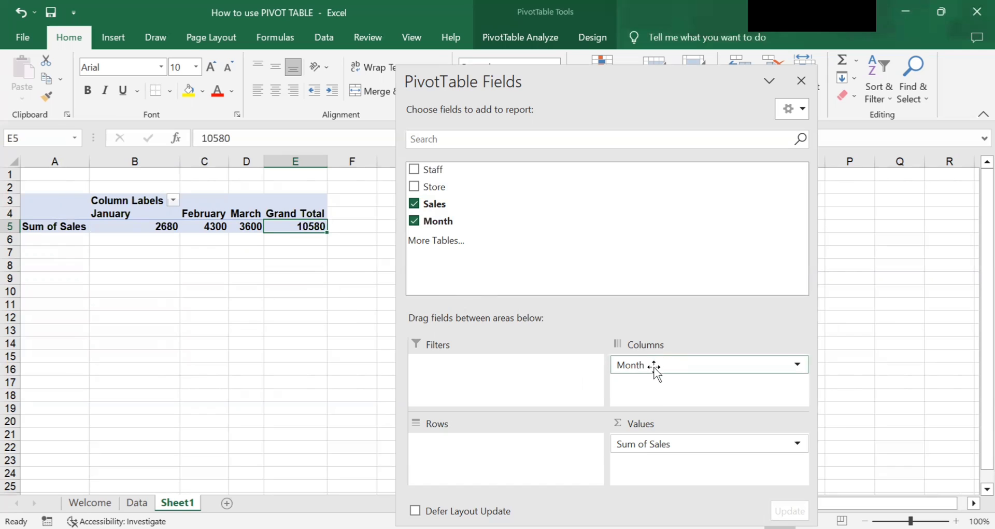
{"action": "left_click_drag", "start_coordinate": [654, 366], "coordinate": [503, 186]}
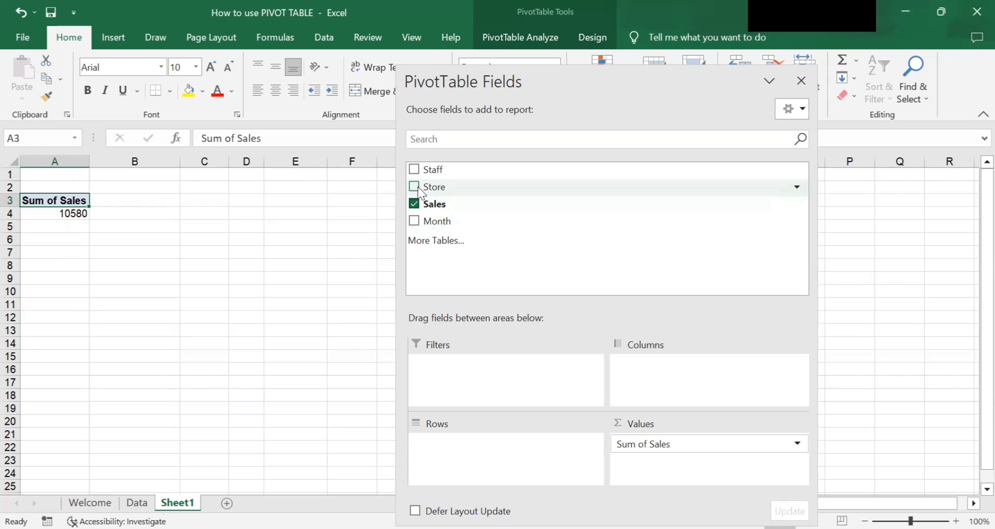
{"action": "left_click_drag", "start_coordinate": [440, 188], "coordinate": [527, 407]}
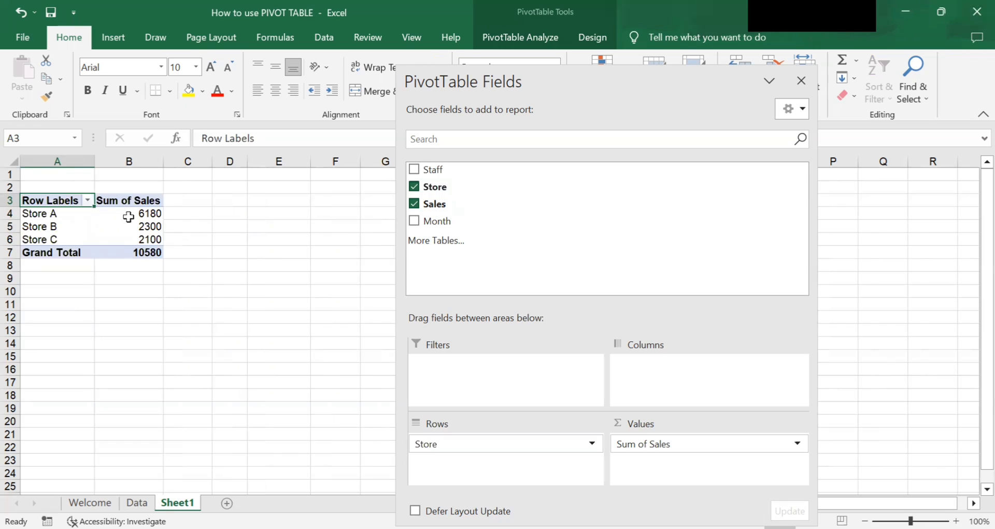
Examine the sum of sales for Store A, Store B and Store C and compare it with the Data sheet.
{"action": "left_click", "coordinate": [91, 213]}
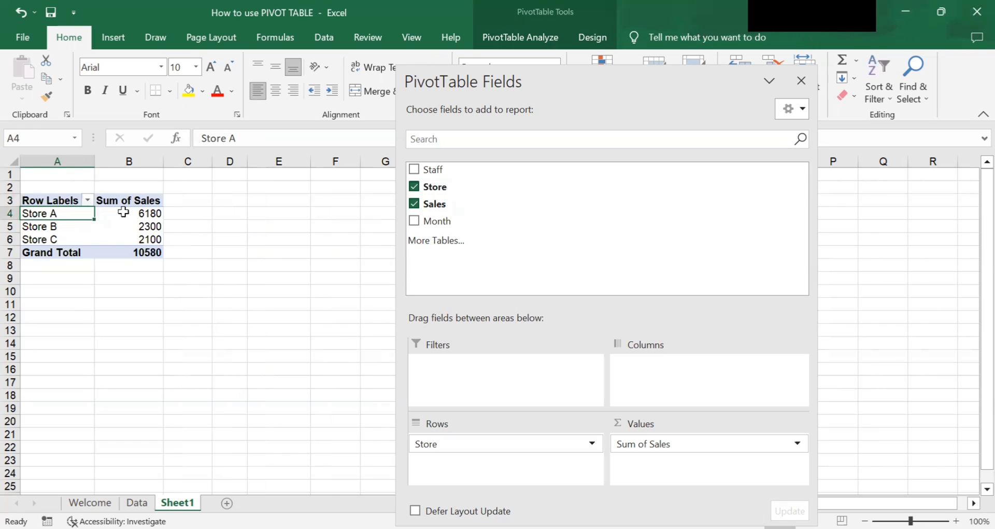
{"action": "left_click", "coordinate": [125, 213]}
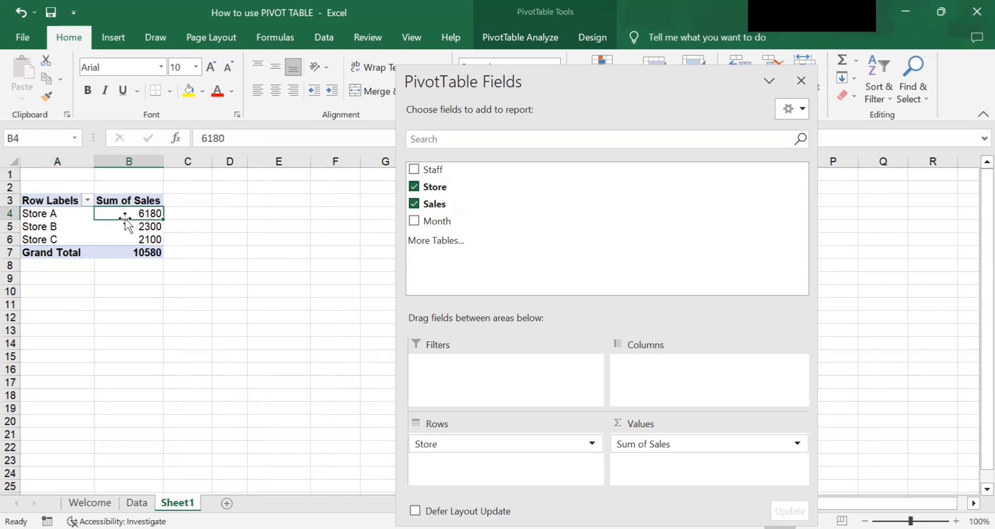
{"action": "left_click", "coordinate": [57, 226]}
{"action": "left_click", "coordinate": [123, 227]}
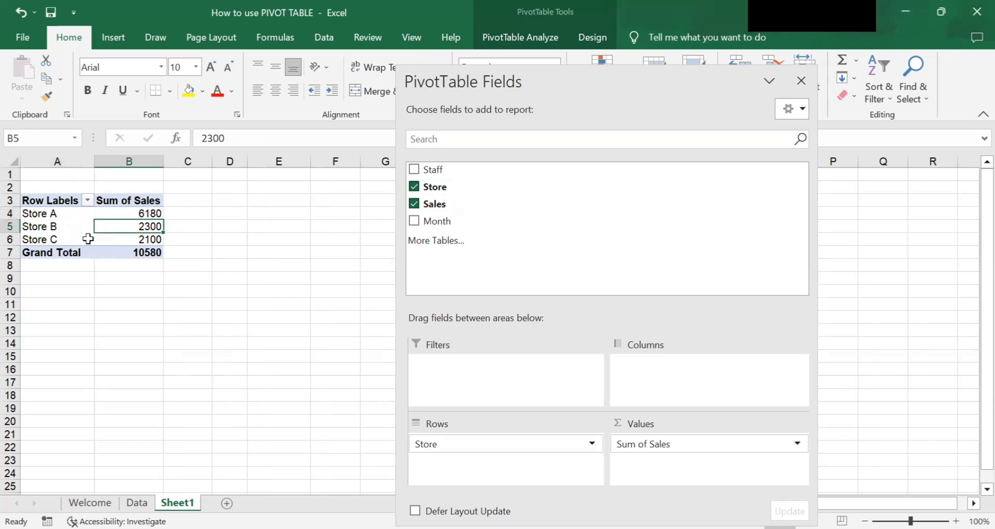
{"action": "left_click", "coordinate": [63, 239]}
{"action": "left_click", "coordinate": [119, 239]}
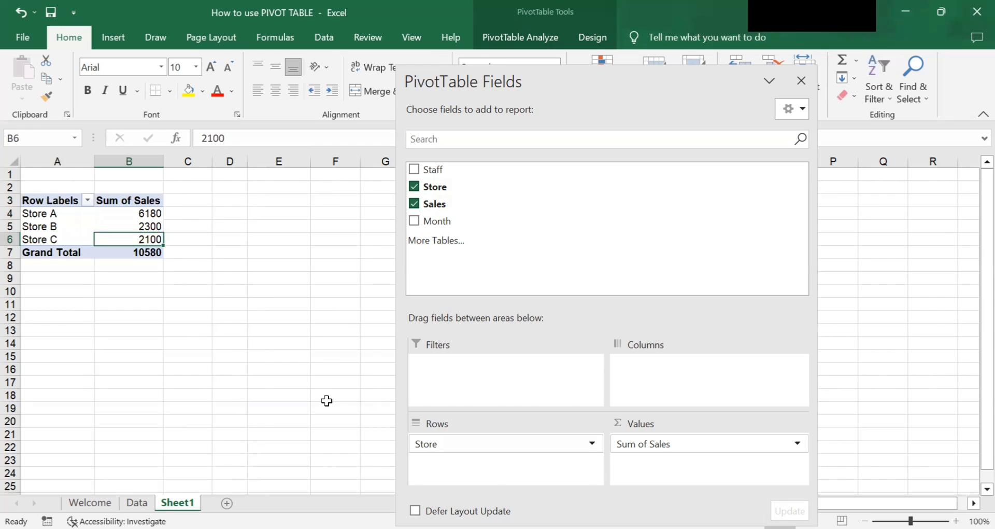
{"action": "left_click", "coordinate": [137, 502]}
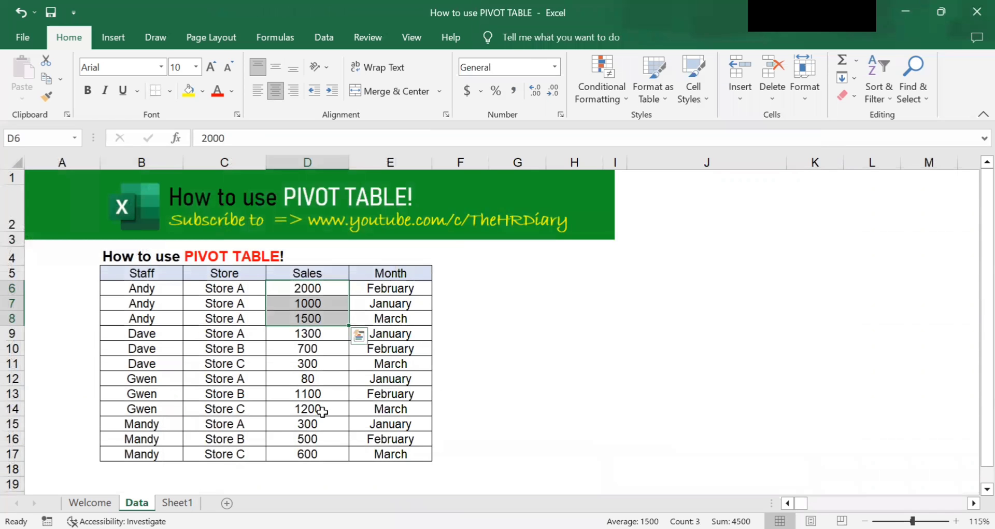
{"action": "left_click", "coordinate": [191, 498]}
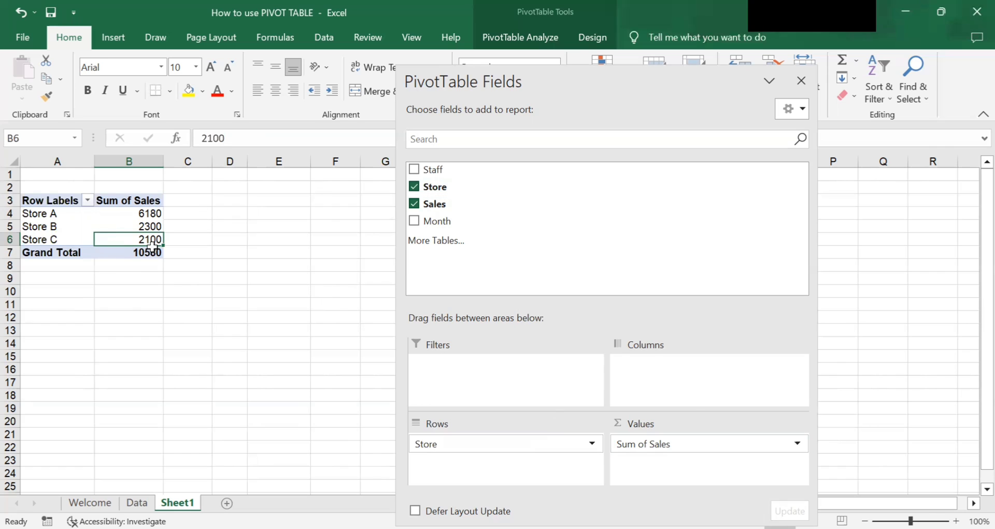
Try the Sales field in the Columns and Rows areas and return it to the Values area.
{"action": "left_click_drag", "start_coordinate": [694, 443], "coordinate": [709, 394]}
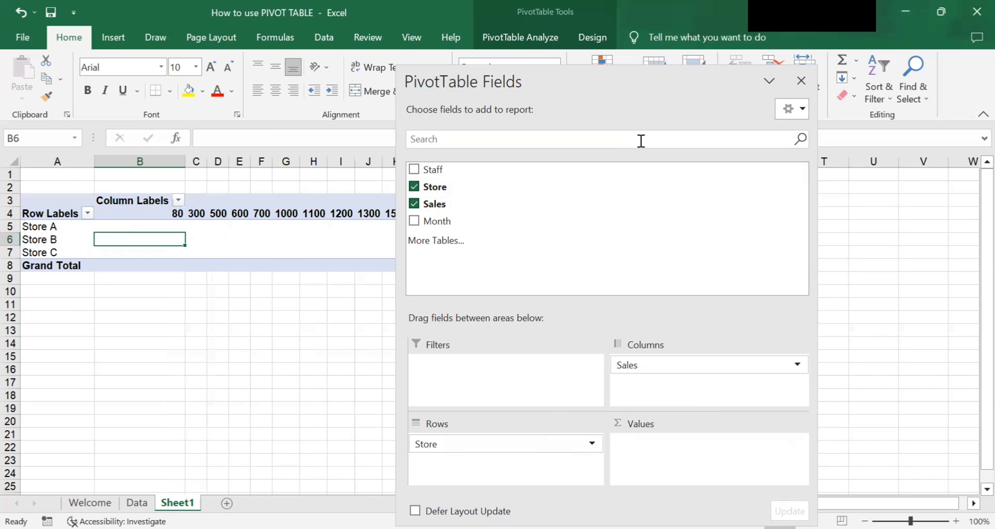
{"action": "double_click", "coordinate": [597, 85]}
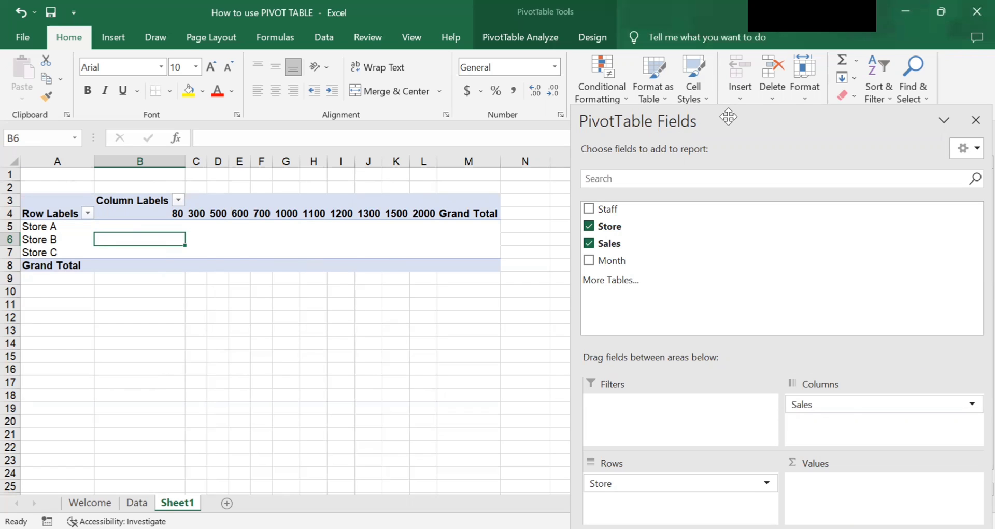
{"action": "left_click_drag", "start_coordinate": [728, 117], "coordinate": [569, 36]}
{"action": "left_click_drag", "start_coordinate": [671, 325], "coordinate": [518, 421]}
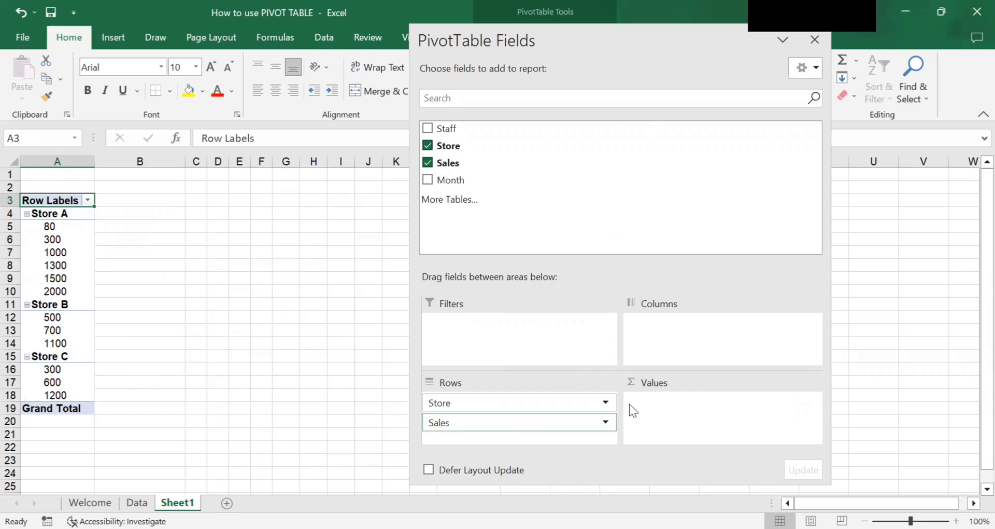
{"action": "left_click_drag", "start_coordinate": [629, 403], "coordinate": [682, 420]}
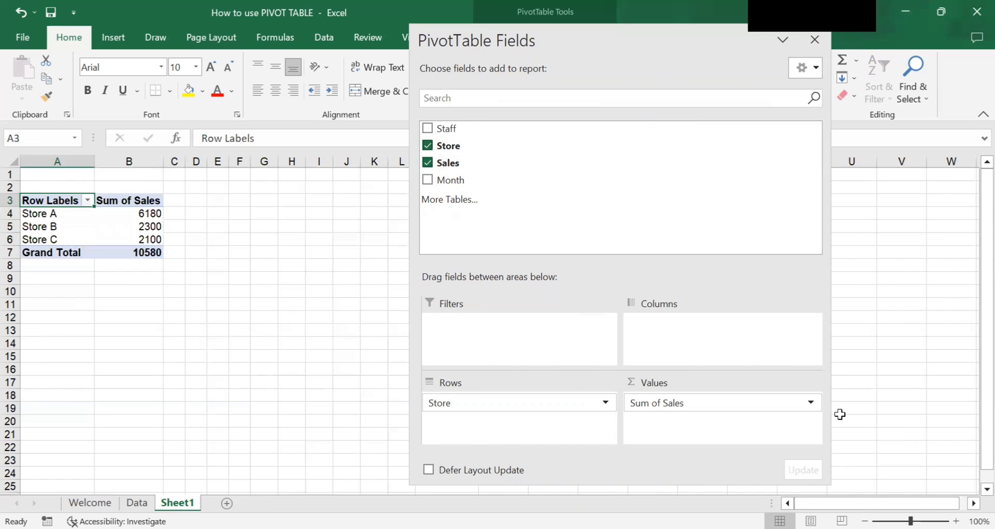
Change the Sales value field in the PivotTable to summarize by Count.
{"action": "left_click", "coordinate": [809, 403]}
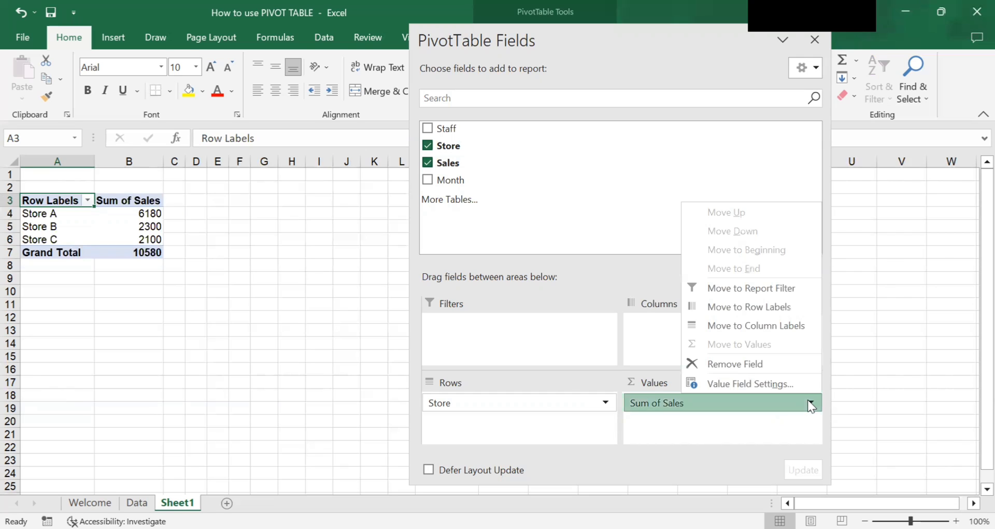
{"action": "left_click", "coordinate": [763, 384]}
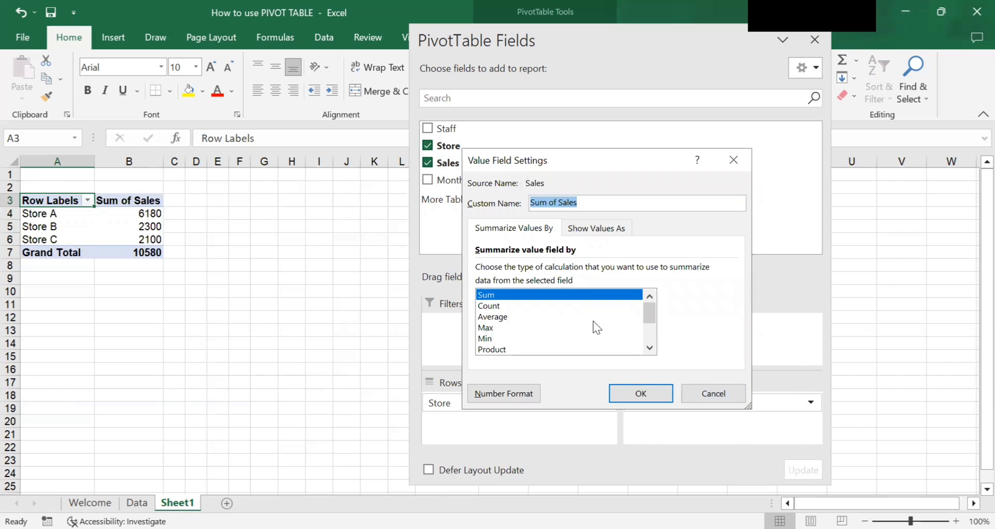
{"action": "left_click", "coordinate": [493, 305]}
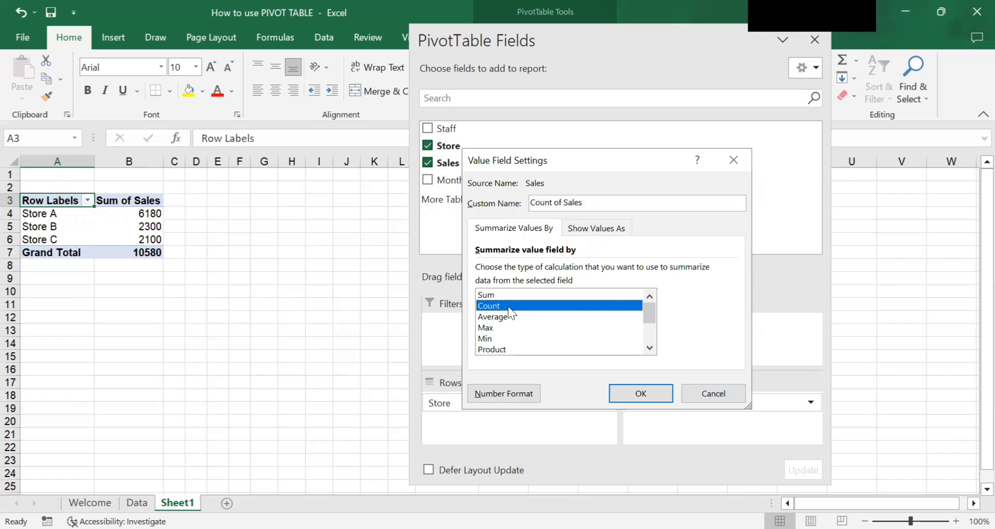
{"action": "left_click", "coordinate": [634, 384]}
Compare the PivotTable's count of sales for Store A with the Store A rows on the Data sheet.
{"action": "left_click", "coordinate": [150, 216]}
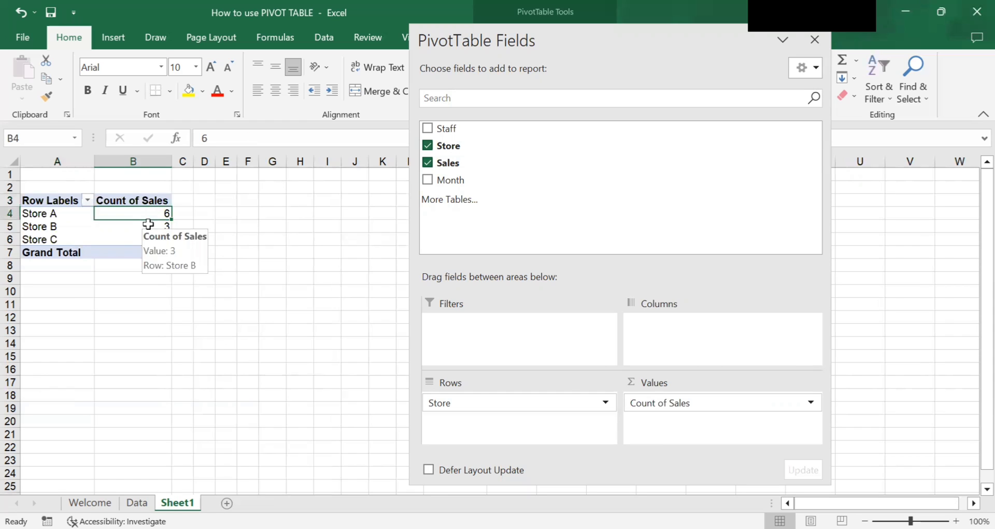
{"action": "left_click", "coordinate": [137, 502]}
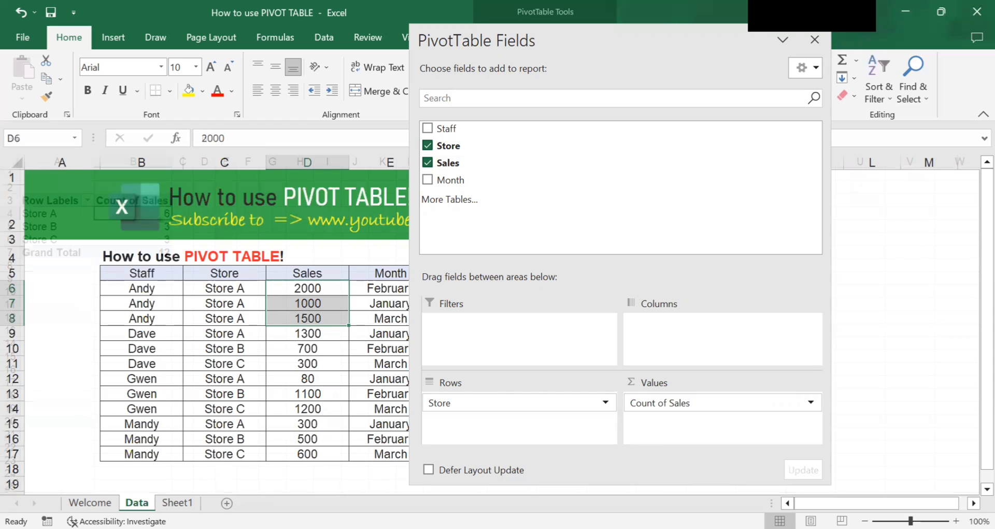
{"action": "left_click", "coordinate": [248, 303]}
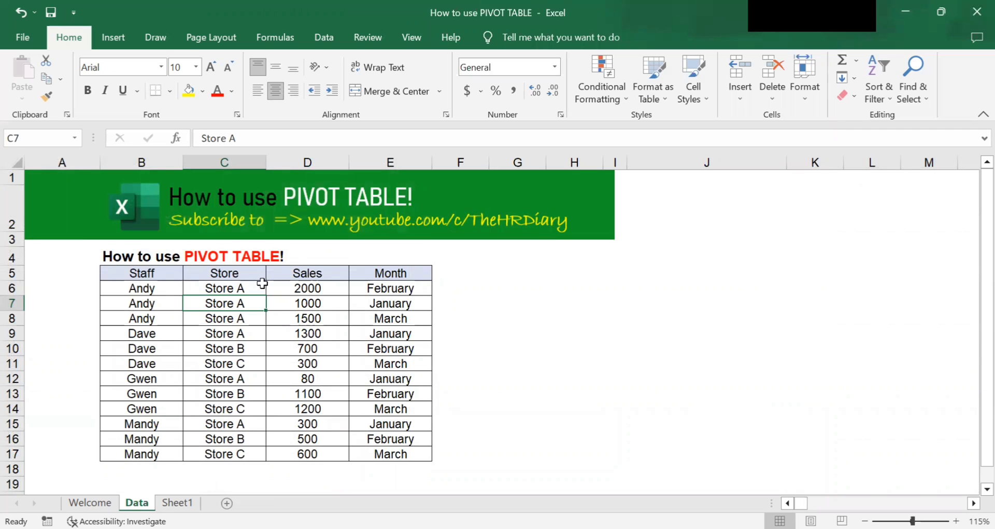
{"action": "left_click_drag", "start_coordinate": [259, 284], "coordinate": [249, 329]}
{"action": "left_click", "coordinate": [246, 381]}
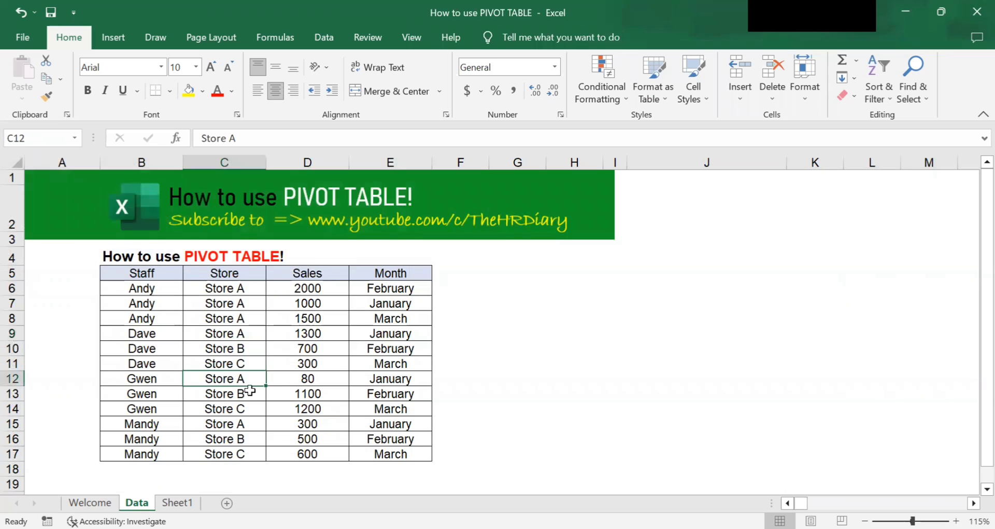
{"action": "left_click", "coordinate": [252, 416]}
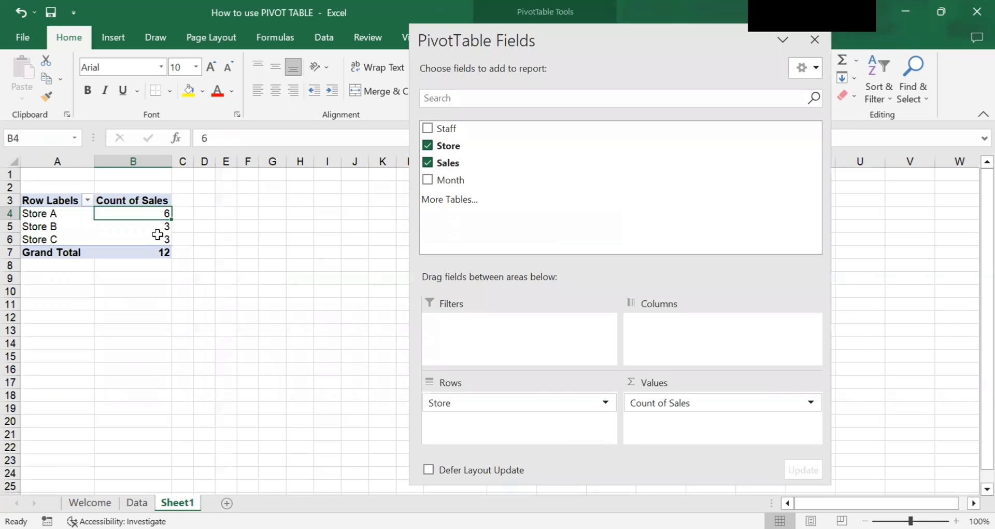
Check the count of sales for Store B against the Store B rows on the Data sheet.
{"action": "left_click", "coordinate": [151, 226]}
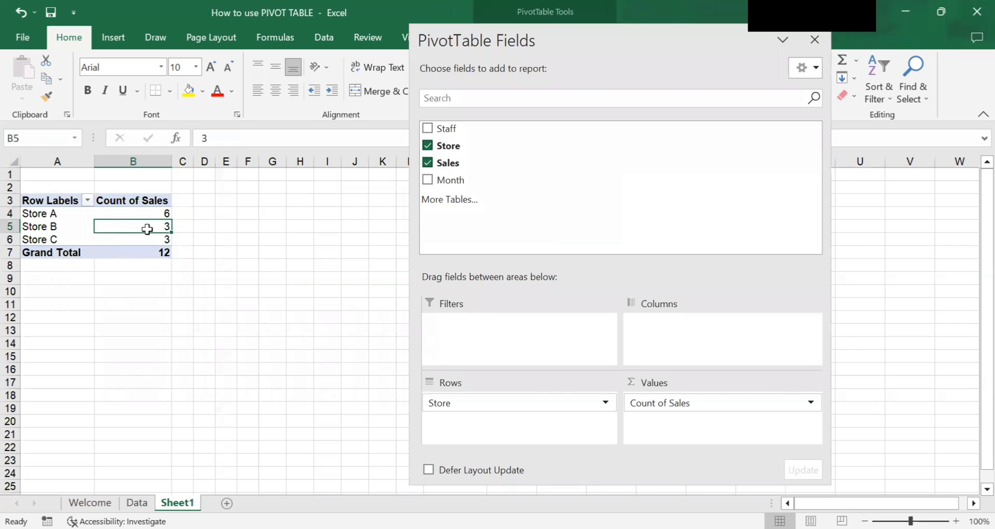
{"action": "left_click", "coordinate": [136, 503]}
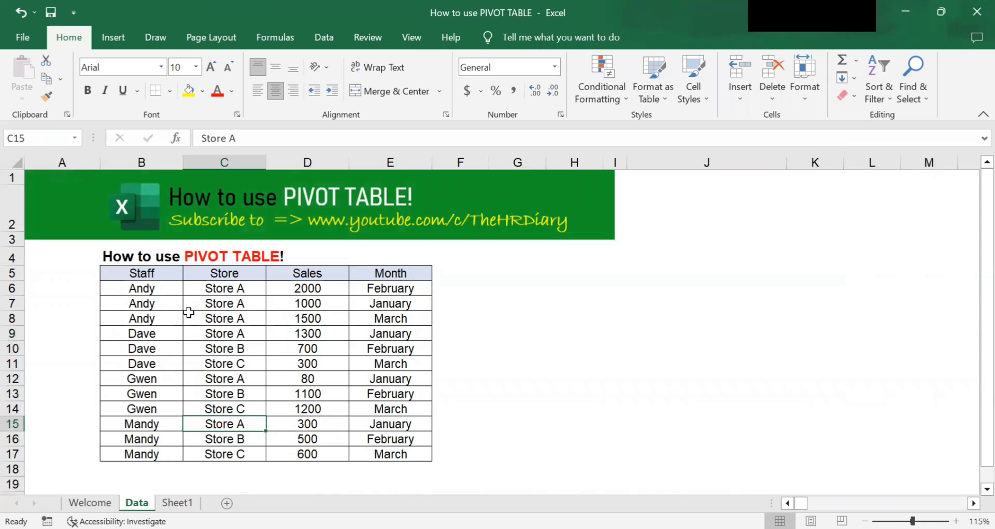
{"action": "left_click", "coordinate": [250, 348]}
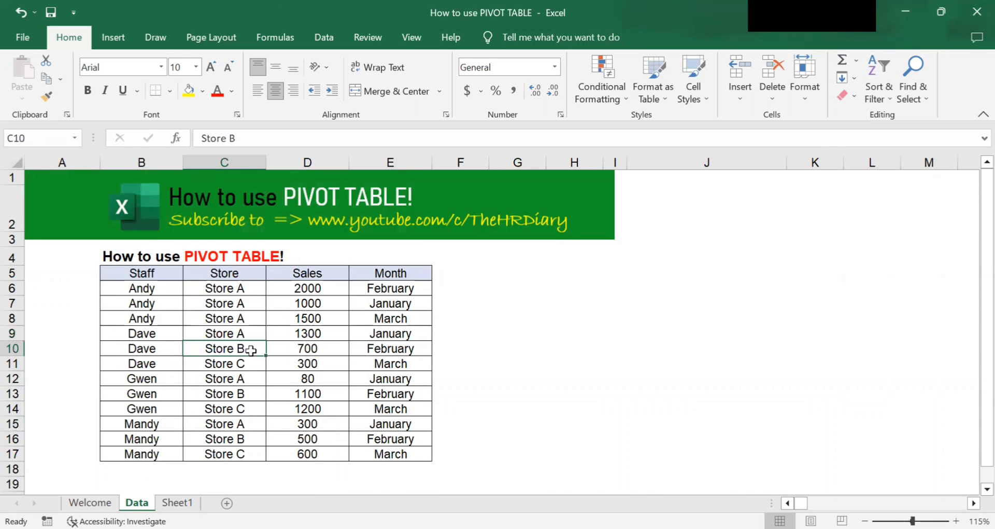
{"action": "left_click", "coordinate": [248, 394]}
{"action": "left_click", "coordinate": [248, 438]}
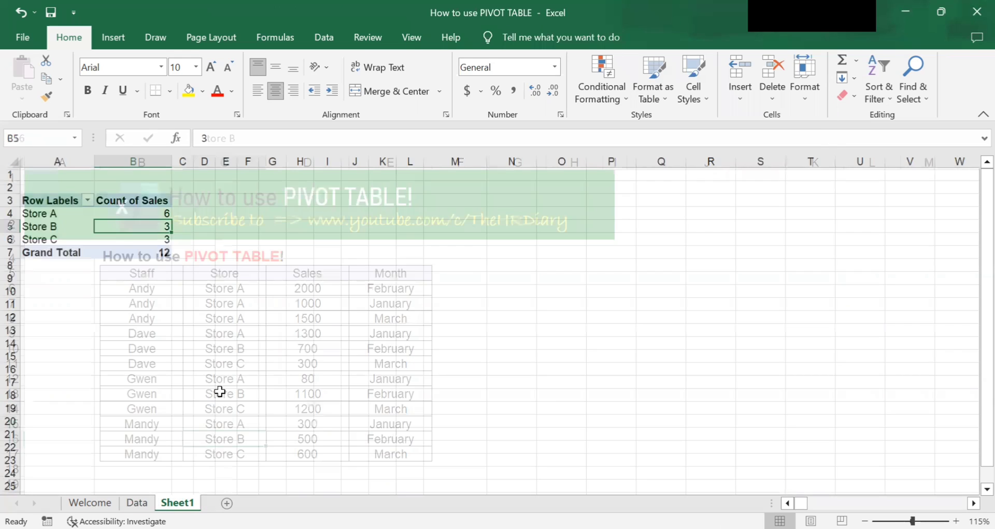
Check the count of sales for Store C against its rows on the Data sheet and return to Sheet1.
{"action": "left_click", "coordinate": [123, 240]}
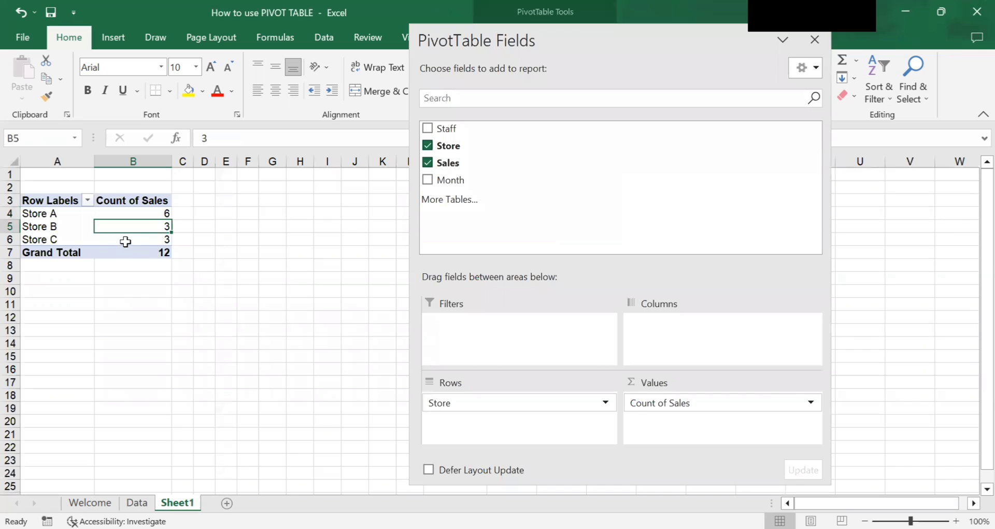
{"action": "left_click", "coordinate": [137, 503]}
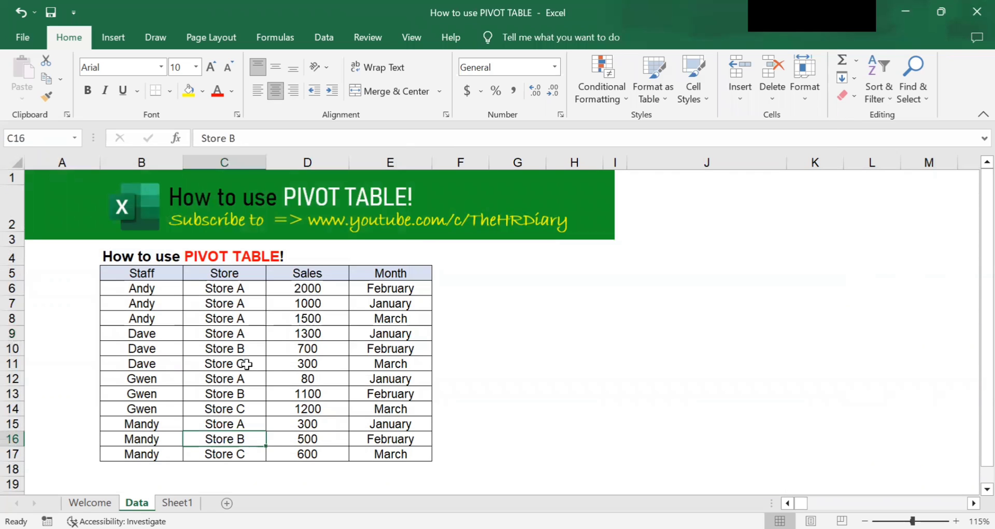
{"action": "left_click", "coordinate": [248, 364]}
{"action": "left_click", "coordinate": [254, 414]}
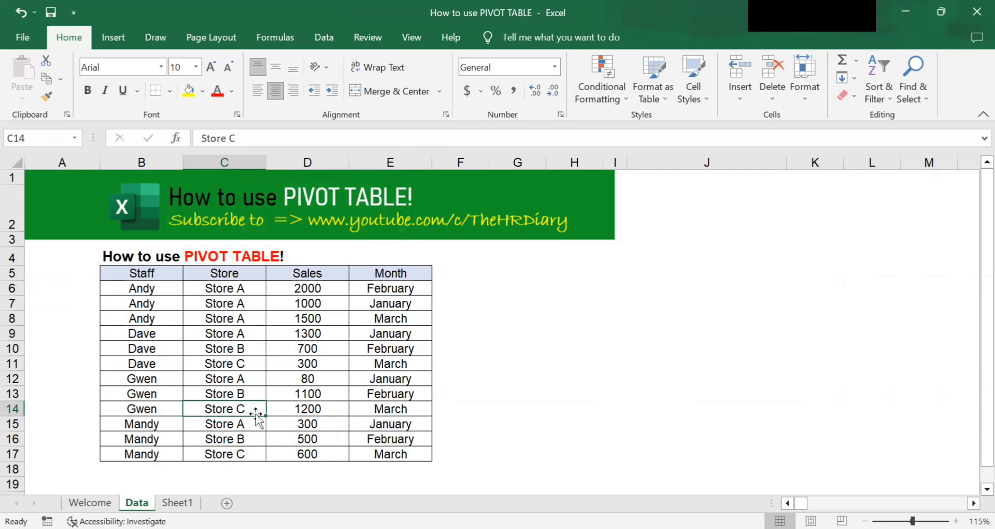
{"action": "key", "text": "Down"}
{"action": "key", "text": "Down"}
{"action": "key", "text": "Down"}
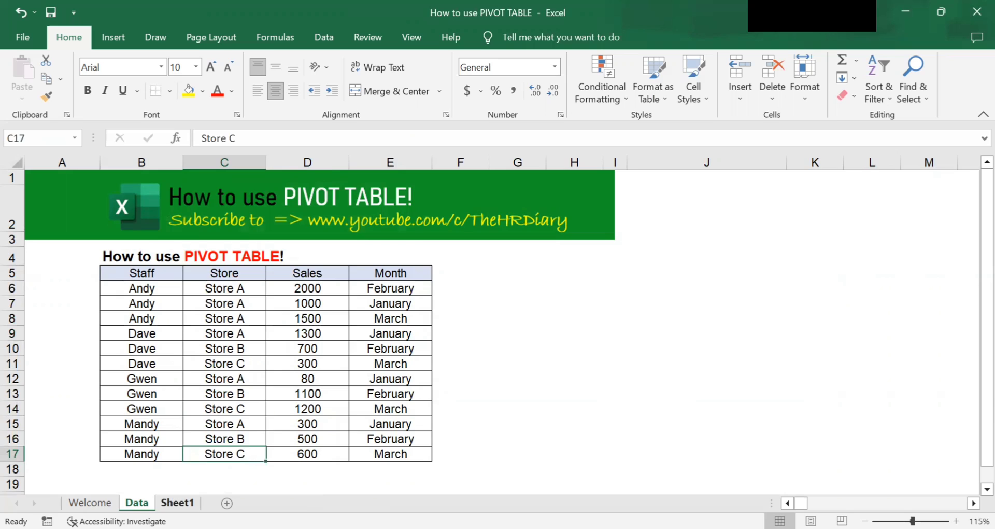
{"action": "left_click", "coordinate": [178, 503]}
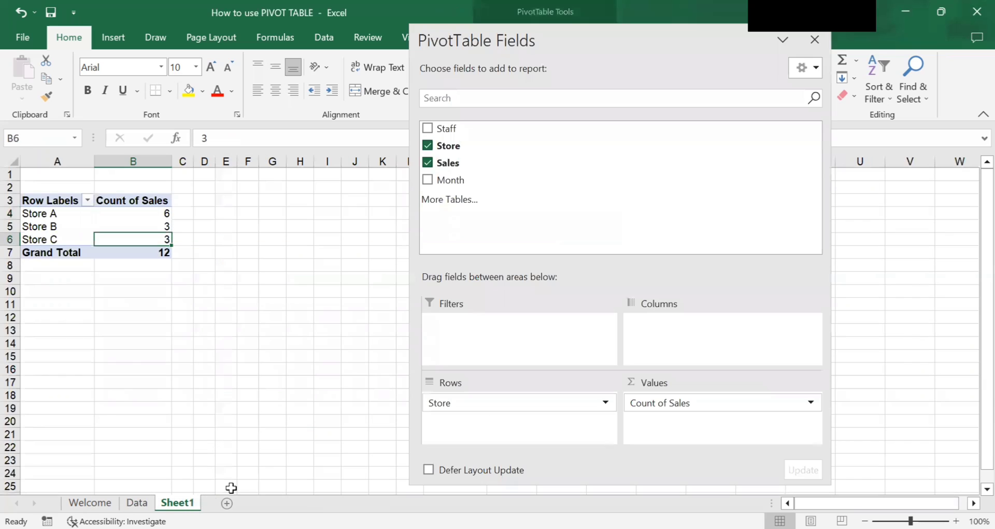
Switch the calculation of the Sales value field to Average.
{"action": "left_click", "coordinate": [808, 399]}
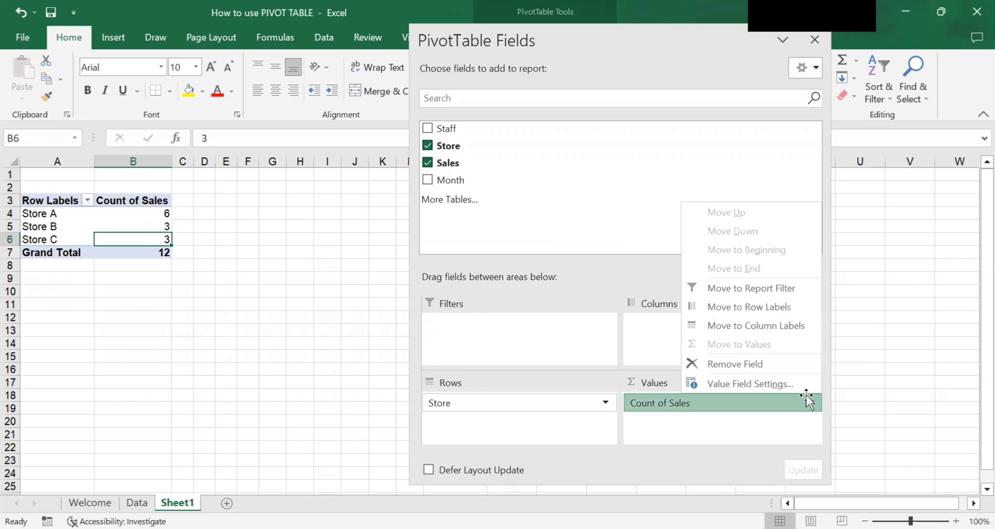
{"action": "left_click", "coordinate": [787, 385]}
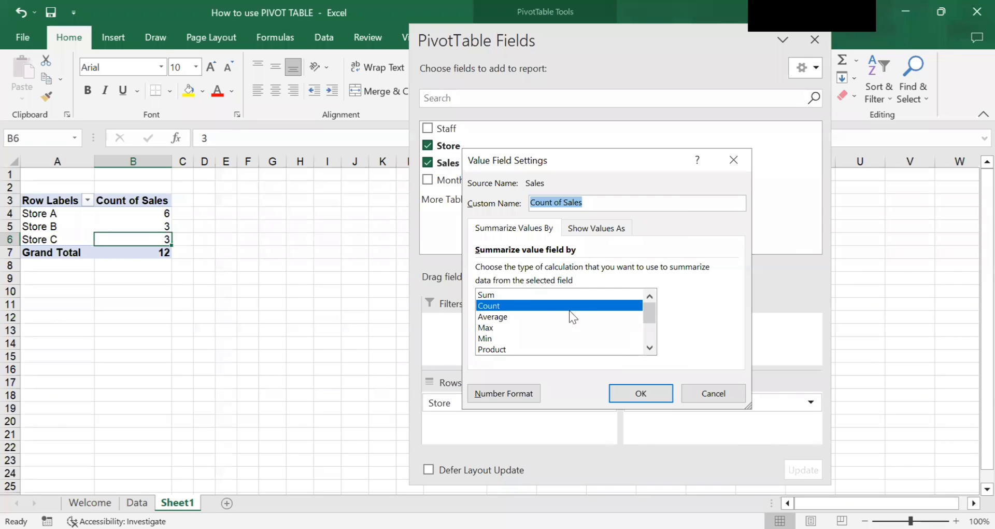
{"action": "left_click", "coordinate": [513, 294]}
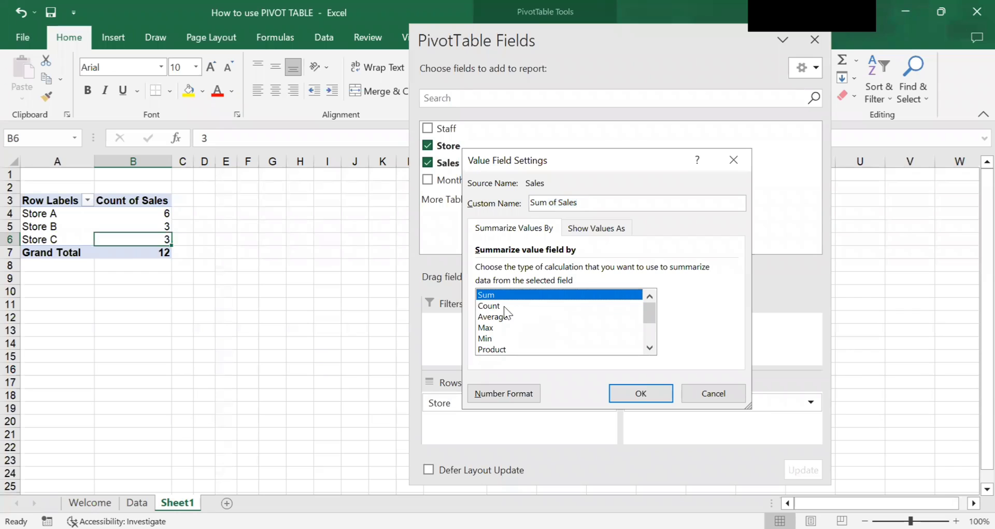
{"action": "left_click", "coordinate": [504, 306]}
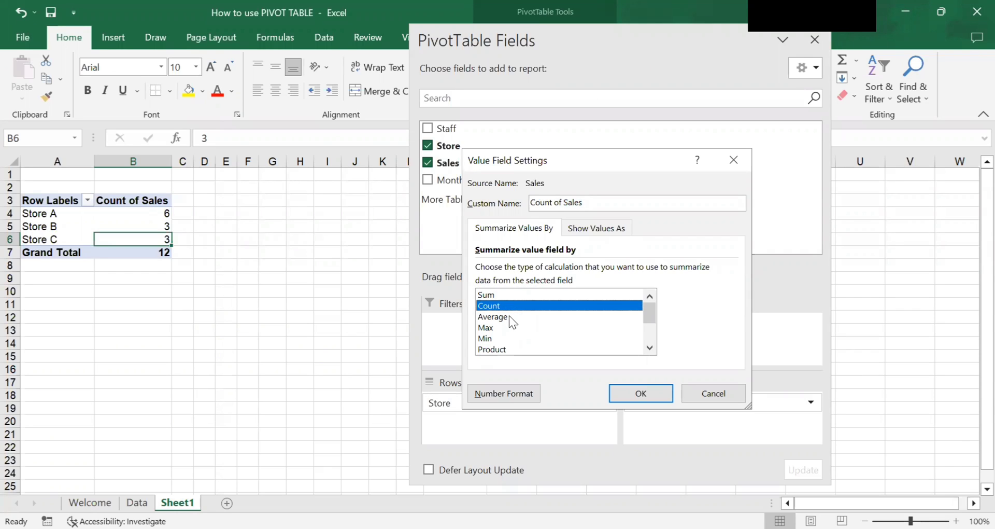
{"action": "left_click", "coordinate": [507, 316]}
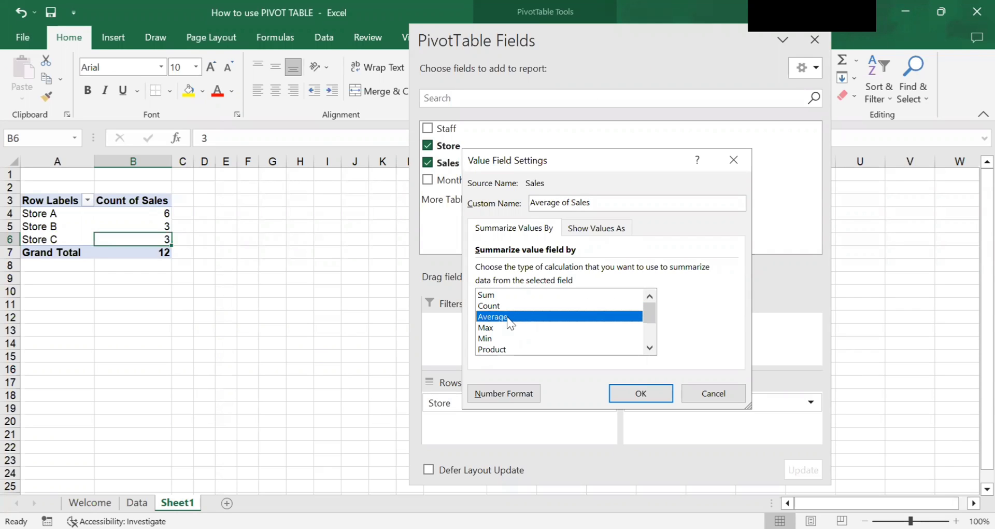
{"action": "left_click", "coordinate": [648, 390]}
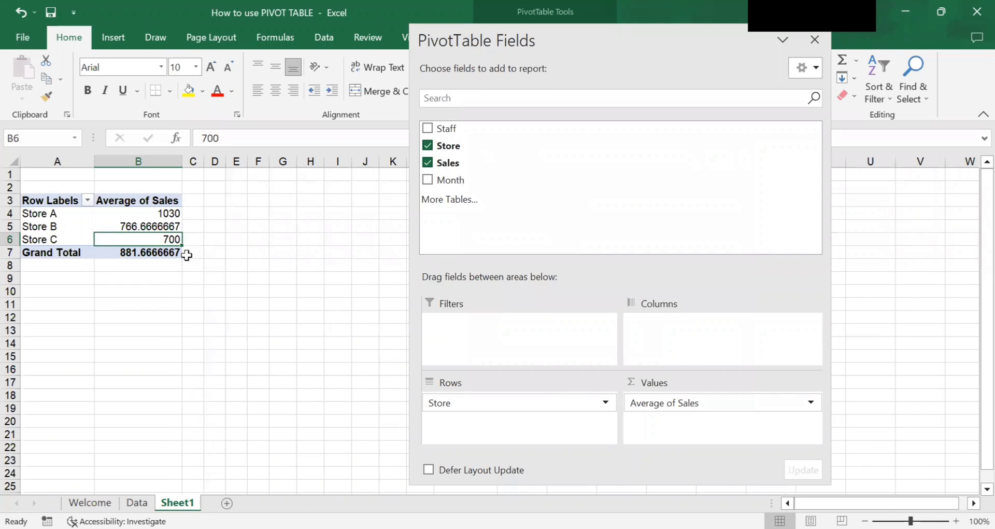
Summarize the Sales value field by Max to get each store's highest sale.
{"action": "left_click", "coordinate": [810, 403]}
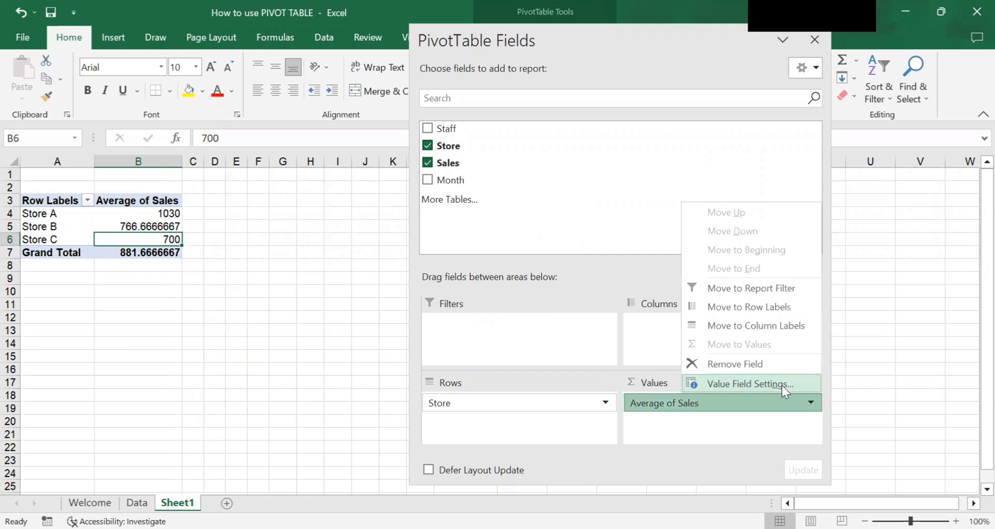
{"action": "left_click", "coordinate": [781, 384]}
{"action": "left_click", "coordinate": [521, 328]}
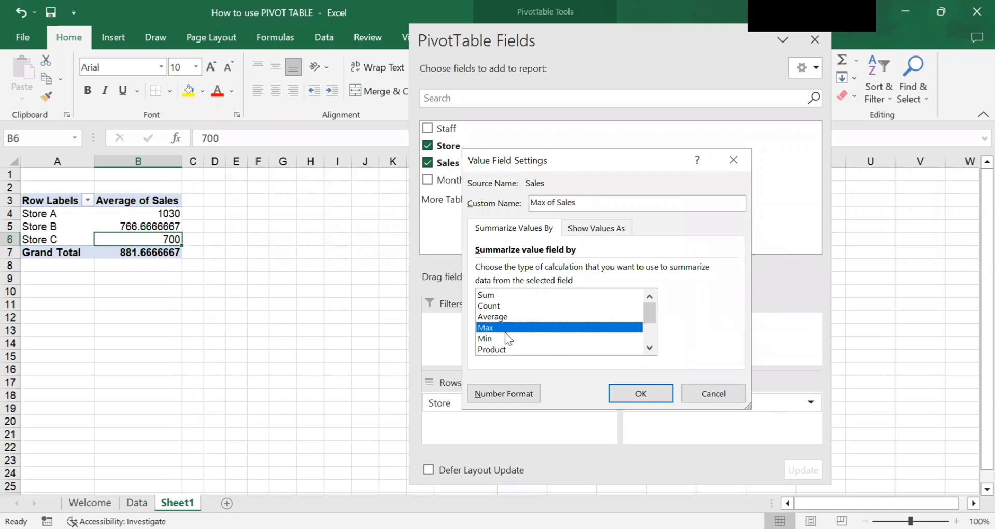
{"action": "left_click", "coordinate": [642, 392]}
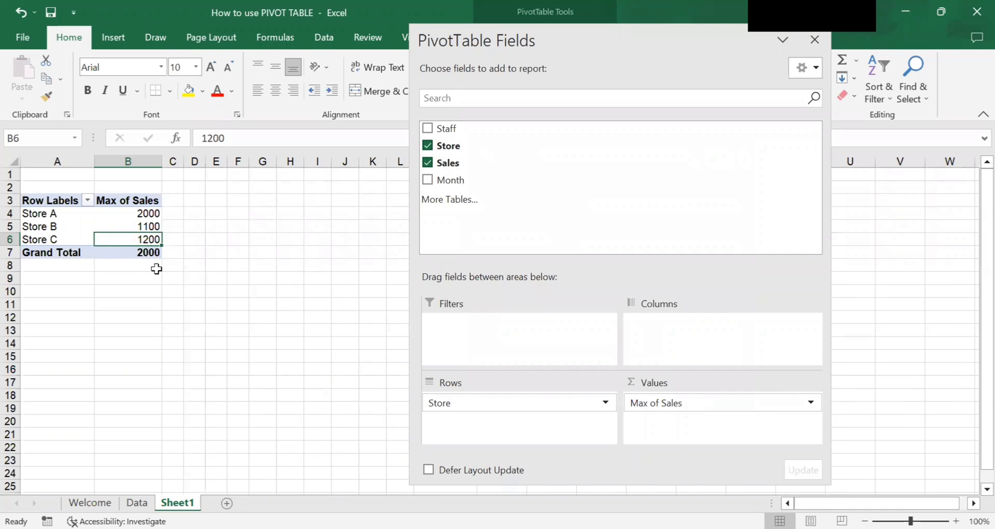
Compare the maximum sales for Store A with the sales listed on the Data sheet and return to Sheet1.
{"action": "left_click", "coordinate": [207, 226]}
{"action": "left_click", "coordinate": [151, 213]}
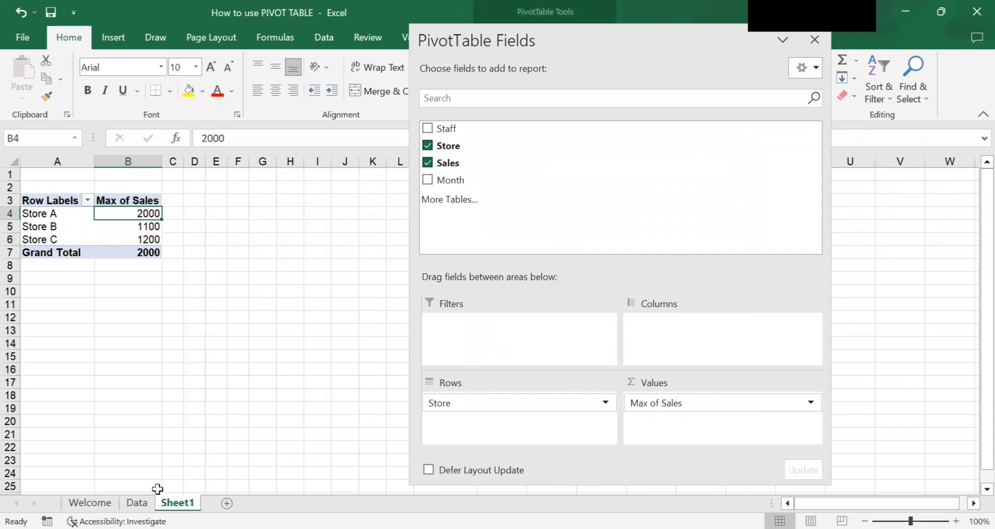
{"action": "left_click", "coordinate": [137, 502]}
{"action": "left_click", "coordinate": [137, 502]}
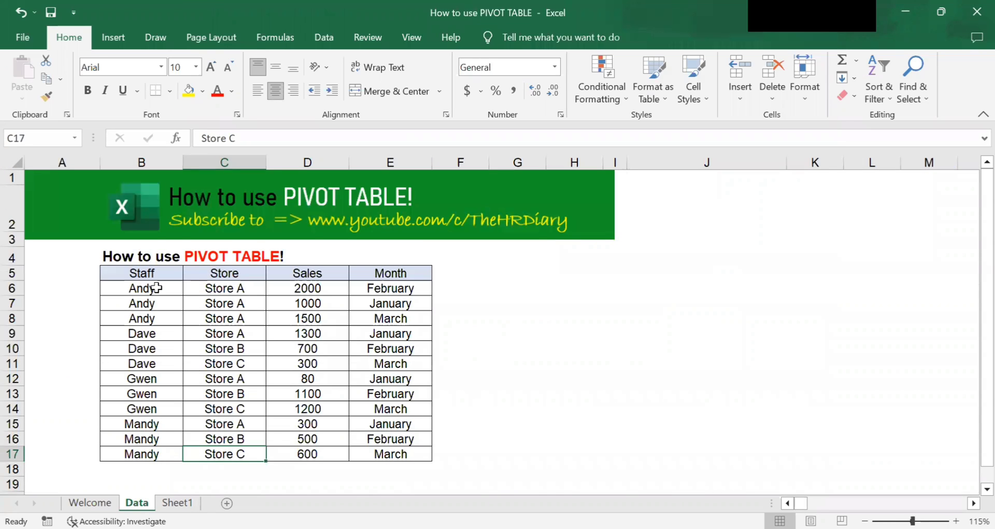
{"action": "left_click", "coordinate": [156, 288]}
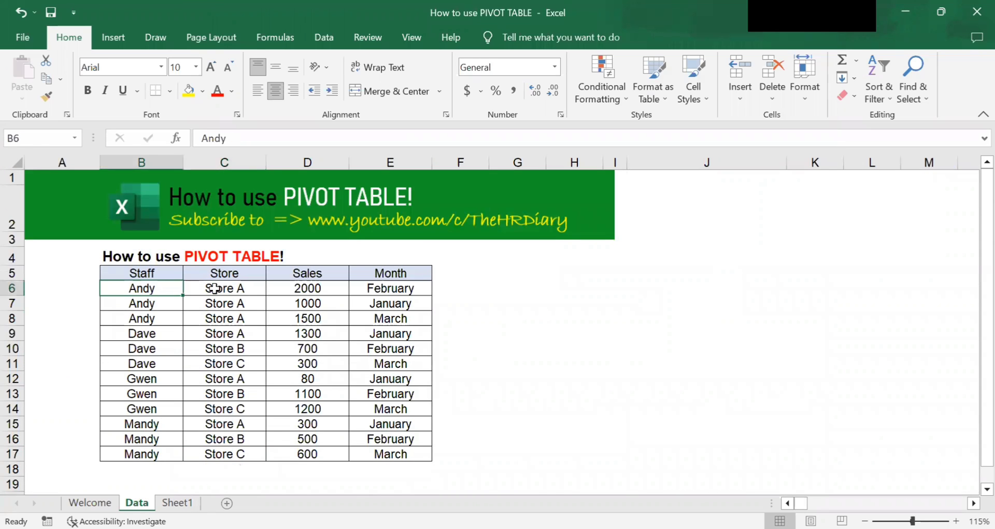
{"action": "left_click_drag", "start_coordinate": [212, 289], "coordinate": [215, 318]}
{"action": "left_click_drag", "start_coordinate": [320, 295], "coordinate": [312, 318]}
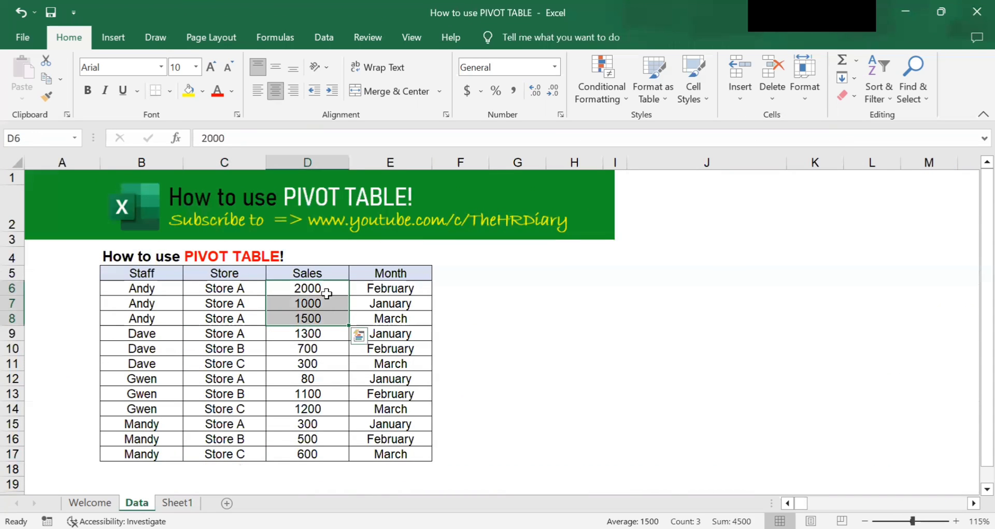
{"action": "left_click", "coordinate": [325, 290]}
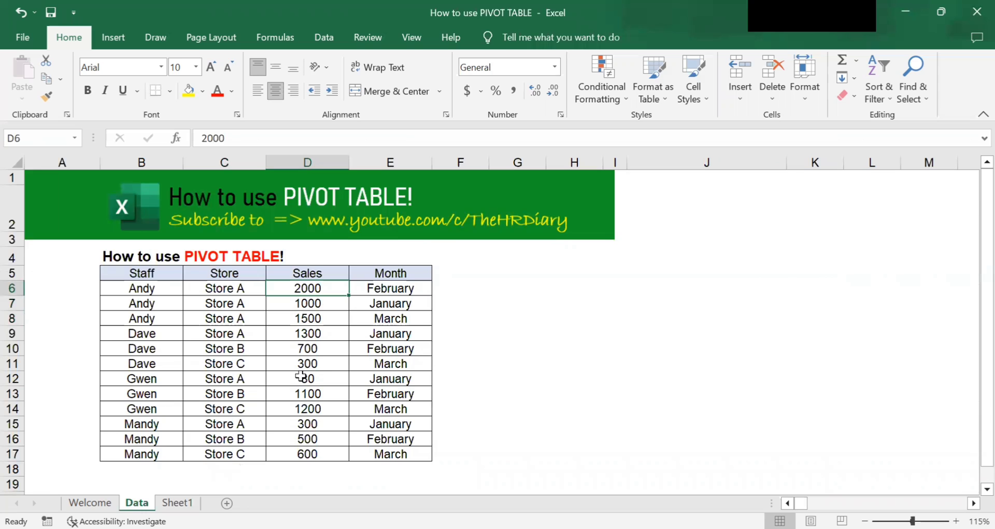
{"action": "left_click", "coordinate": [177, 502]}
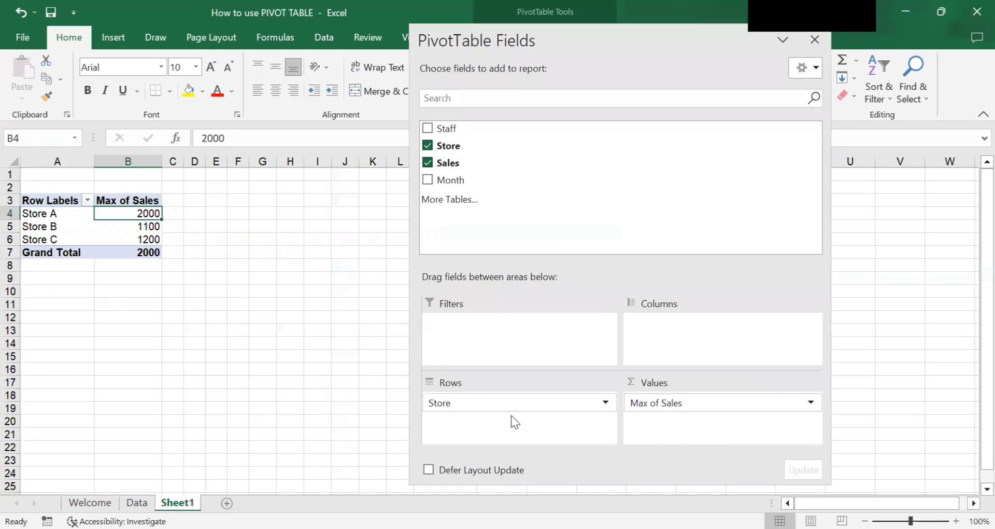
Set the Sales value field to summarize by Sum.
{"action": "left_click", "coordinate": [813, 400]}
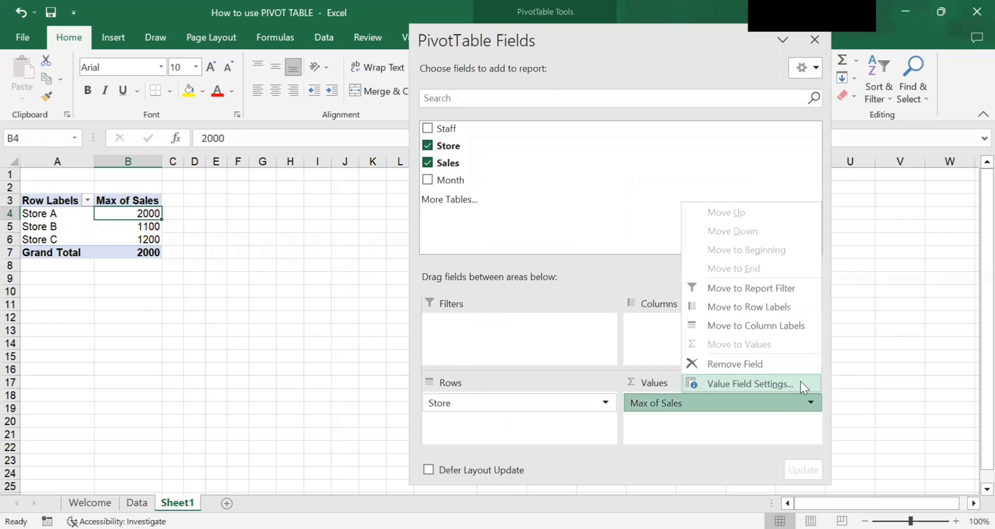
{"action": "left_click", "coordinate": [801, 381]}
{"action": "left_click", "coordinate": [533, 295]}
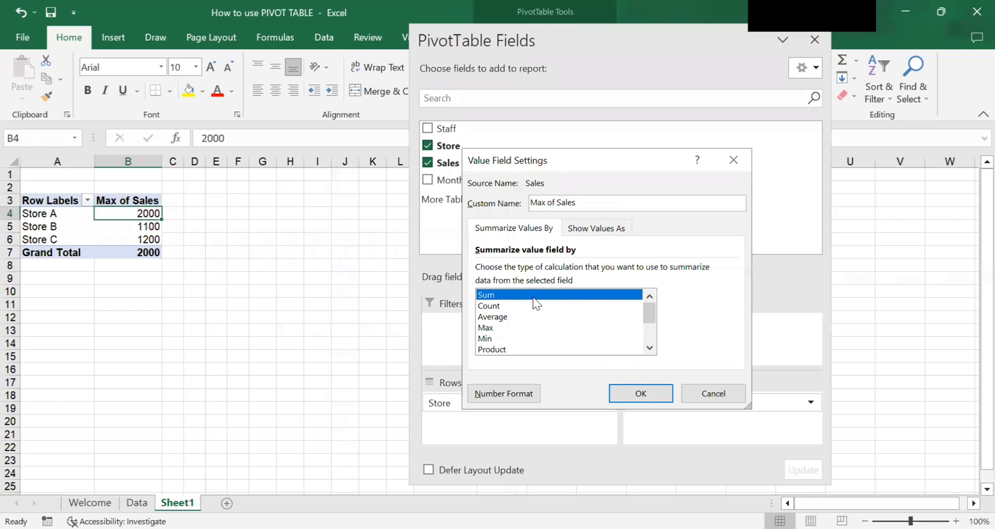
{"action": "left_click", "coordinate": [633, 393]}
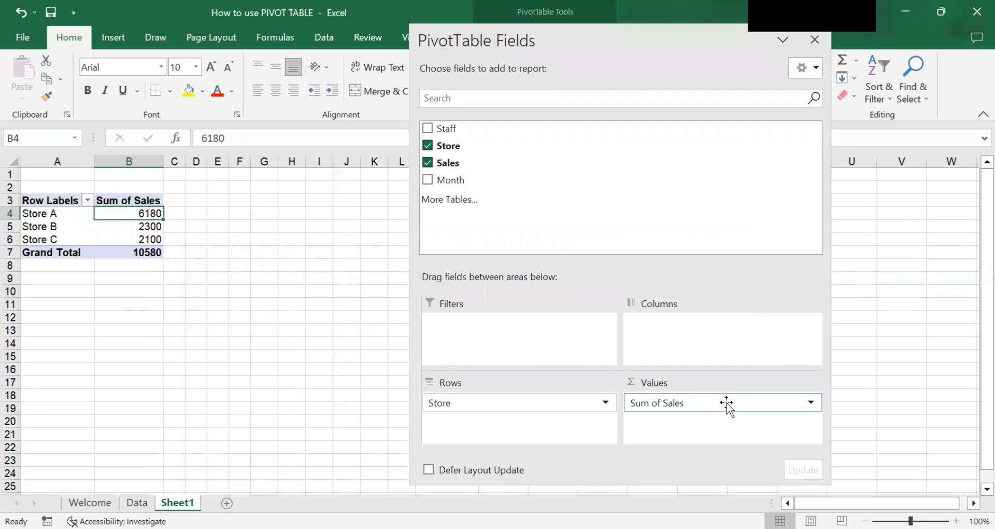
Review the Pivot Table and Filter topics on the Welcome sheet and return to the PivotTable on Sheet1.
{"action": "left_click", "coordinate": [353, 384]}
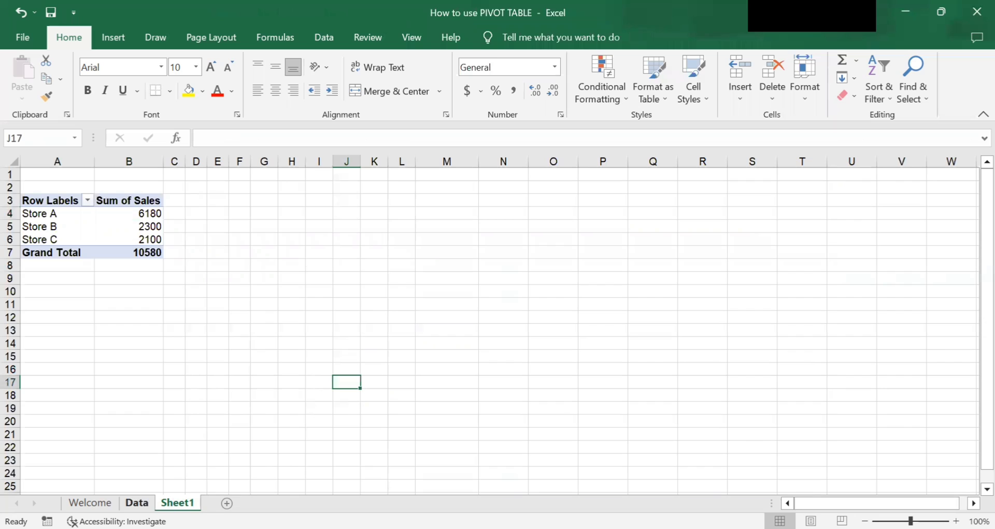
{"action": "left_click", "coordinate": [90, 502]}
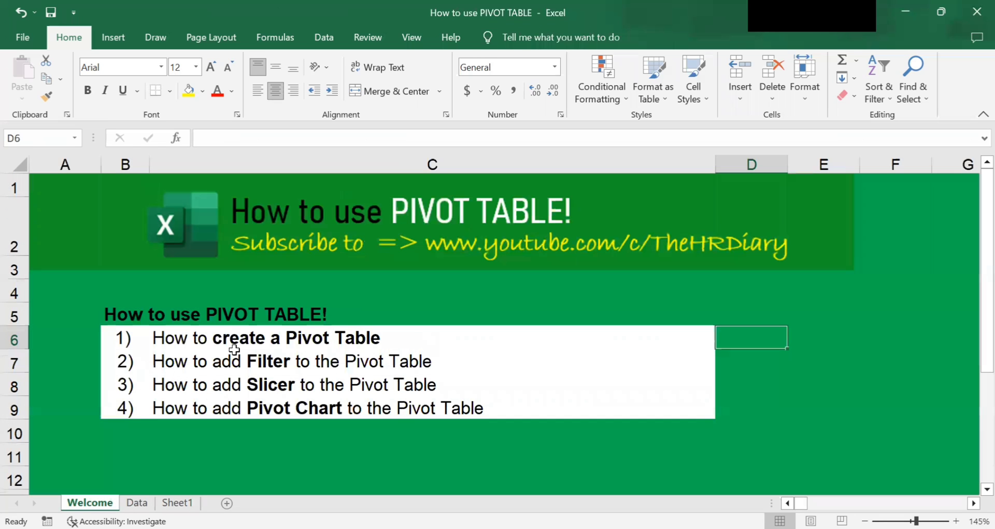
{"action": "left_click", "coordinate": [393, 338]}
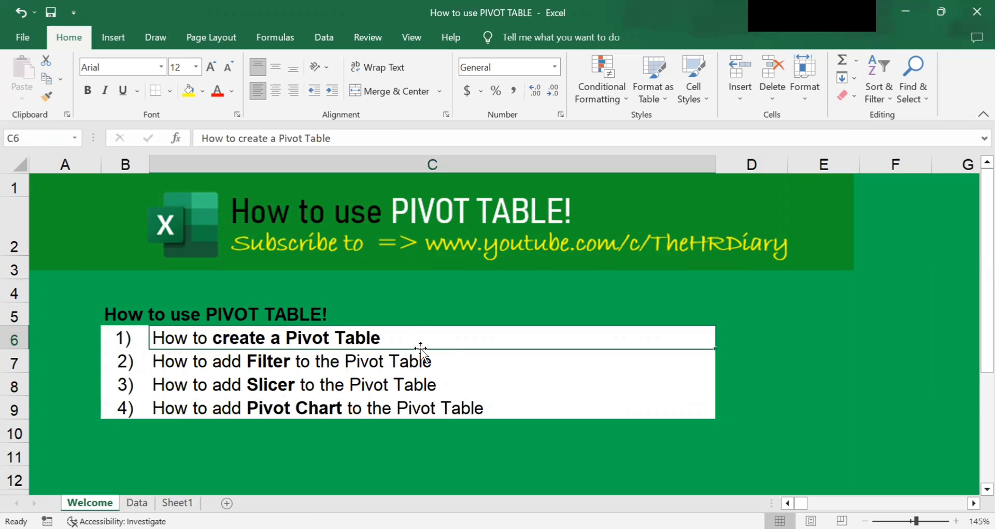
{"action": "left_click", "coordinate": [425, 355]}
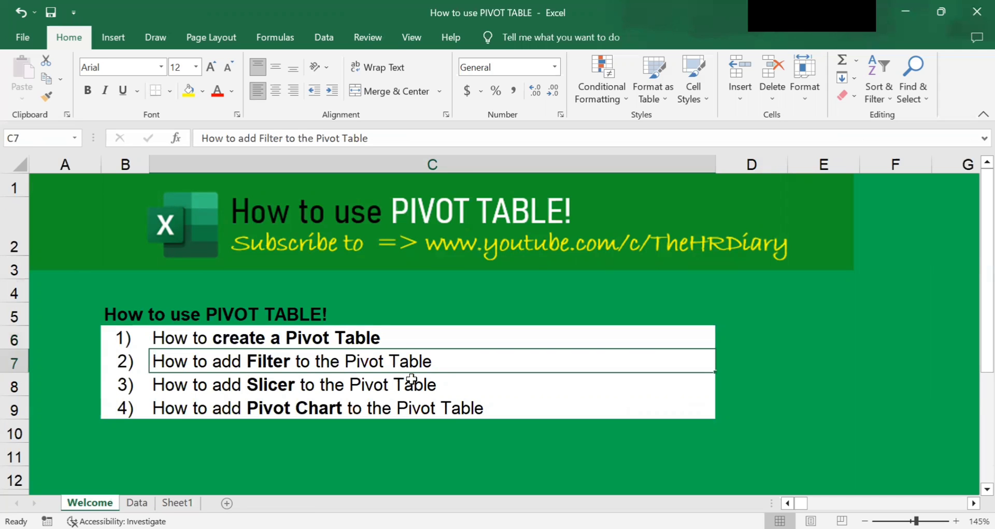
{"action": "left_click", "coordinate": [137, 503]}
{"action": "left_click", "coordinate": [178, 502]}
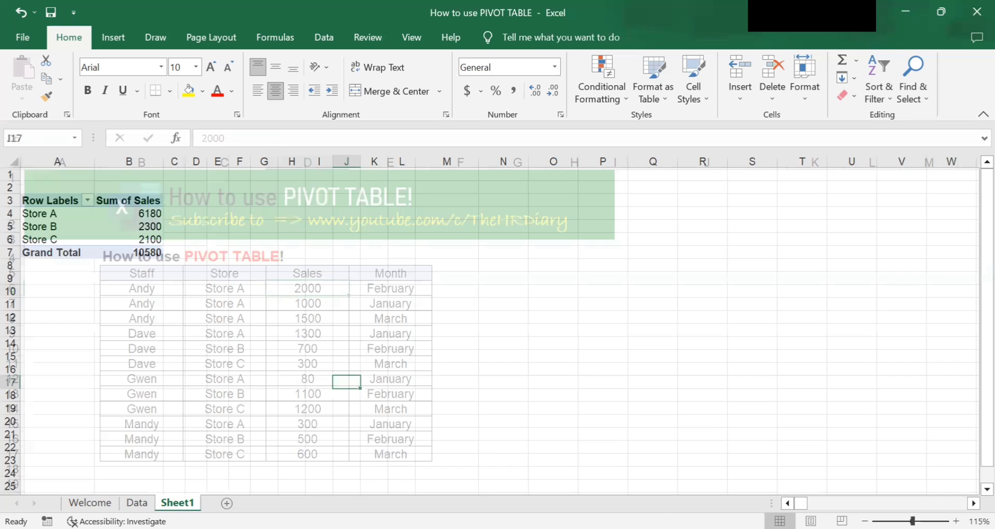
Add the Staff field to the Filters area of the PivotTable.
{"action": "left_click", "coordinate": [108, 249]}
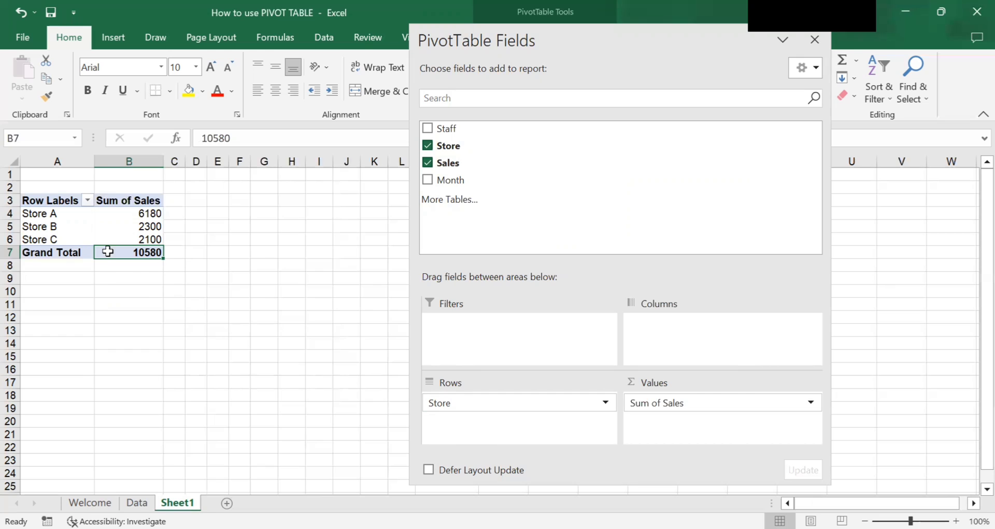
{"action": "mouse_move", "coordinate": [108, 251]}
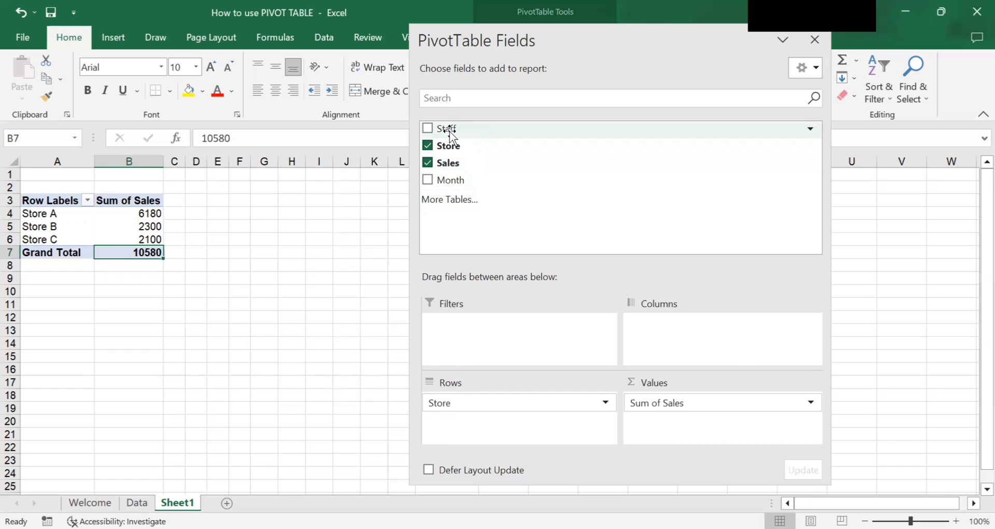
{"action": "left_click_drag", "start_coordinate": [451, 133], "coordinate": [465, 334]}
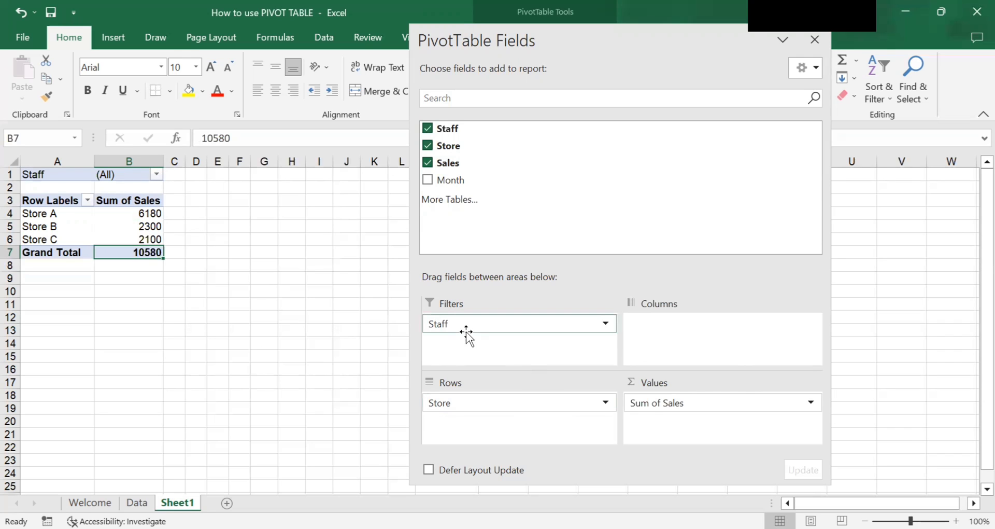
Allow multiple selections in the PivotTable's Staff filter and exclude the first two staff members listed.
{"action": "left_click", "coordinate": [156, 175]}
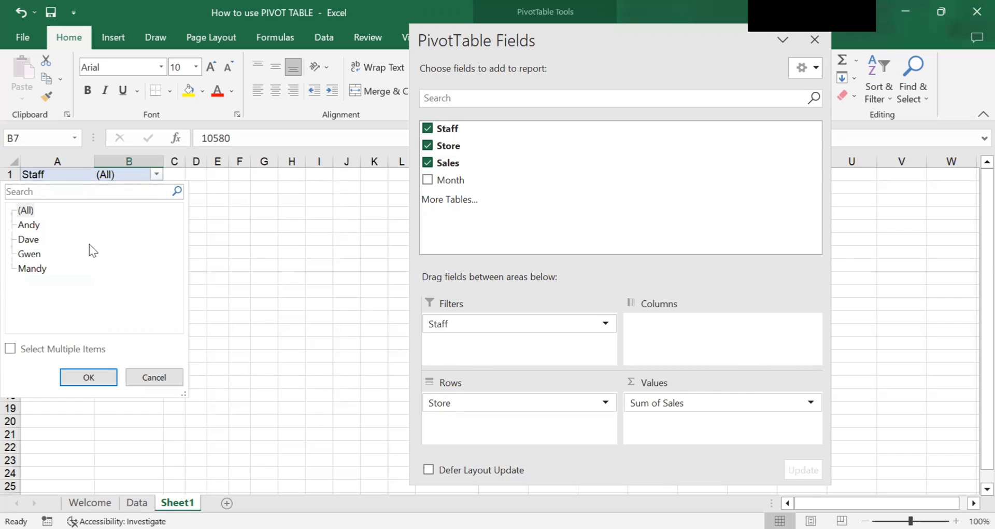
{"action": "left_click", "coordinate": [10, 349]}
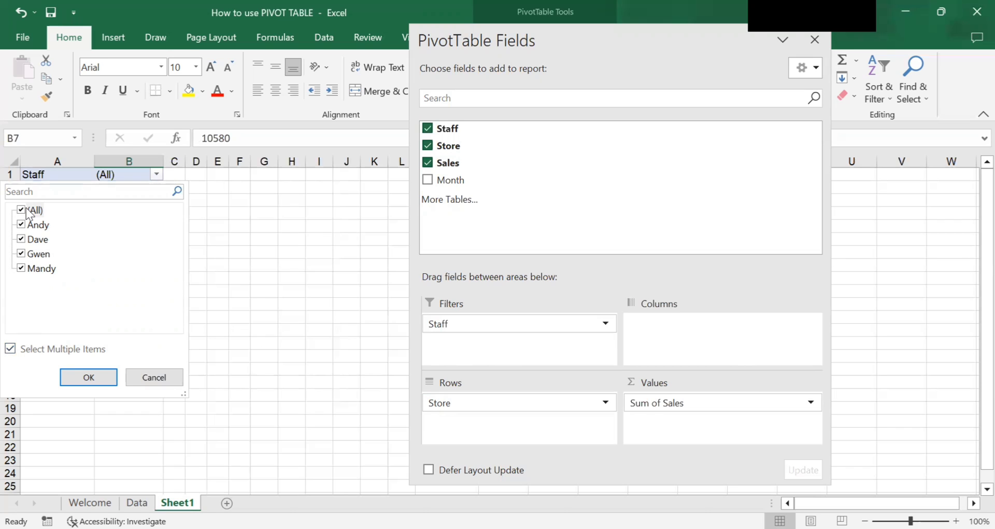
{"action": "left_click", "coordinate": [23, 225]}
{"action": "left_click", "coordinate": [26, 239]}
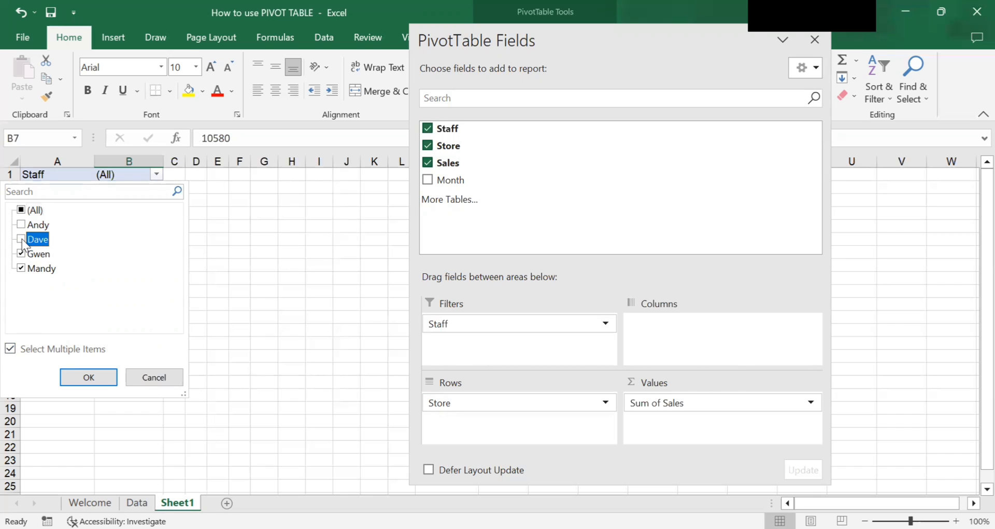
{"action": "left_click", "coordinate": [22, 240]}
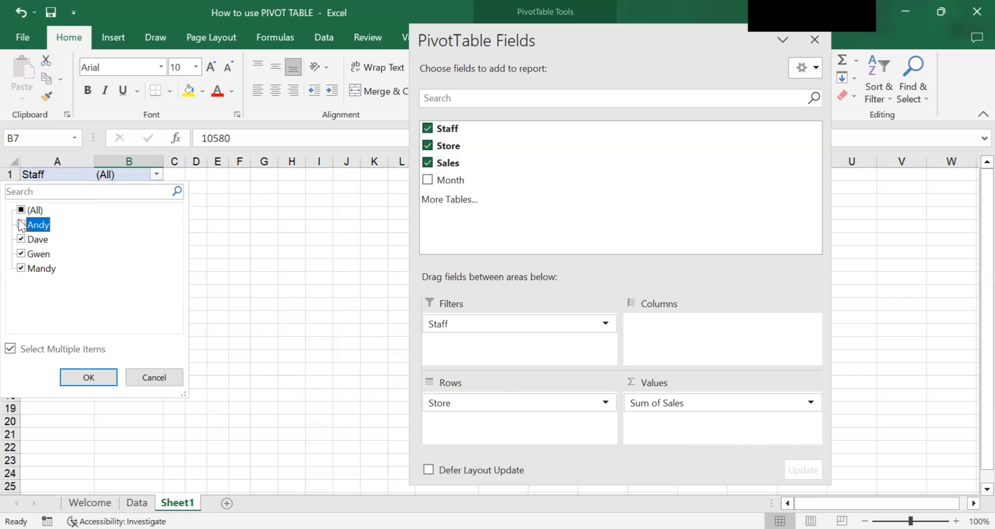
{"action": "left_click", "coordinate": [22, 225]}
{"action": "left_click", "coordinate": [21, 239]}
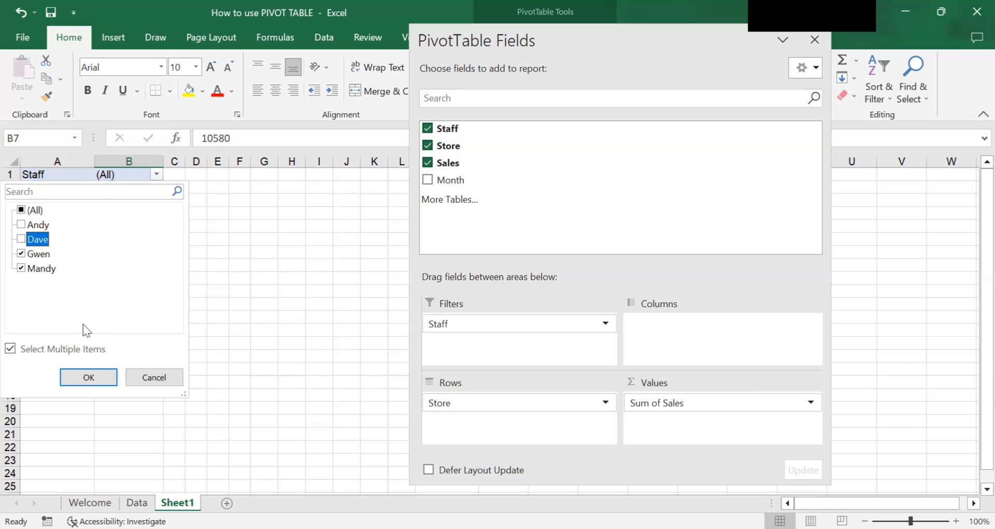
{"action": "left_click", "coordinate": [106, 380]}
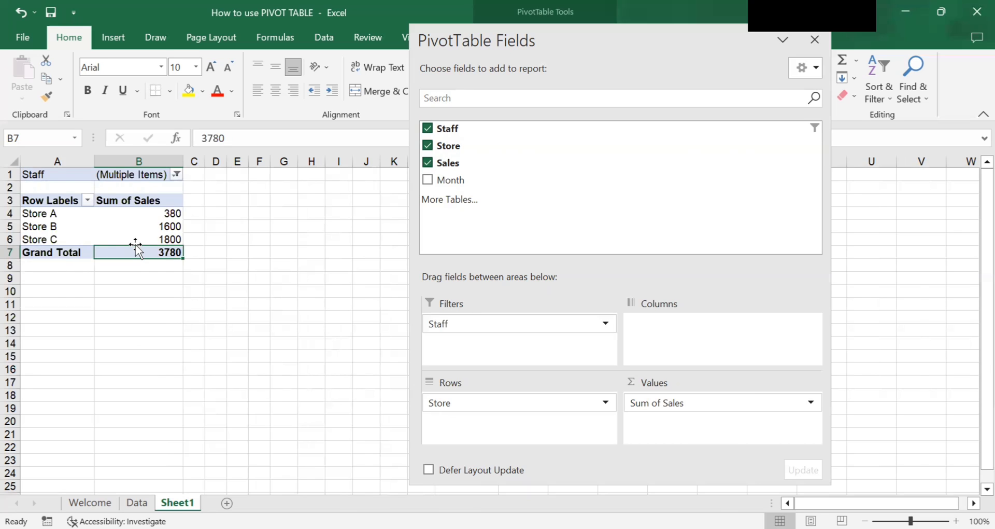
Narrow the PivotTable's Staff filter to only the last staff member listed.
{"action": "left_click", "coordinate": [176, 177]}
{"action": "left_click", "coordinate": [26, 254]}
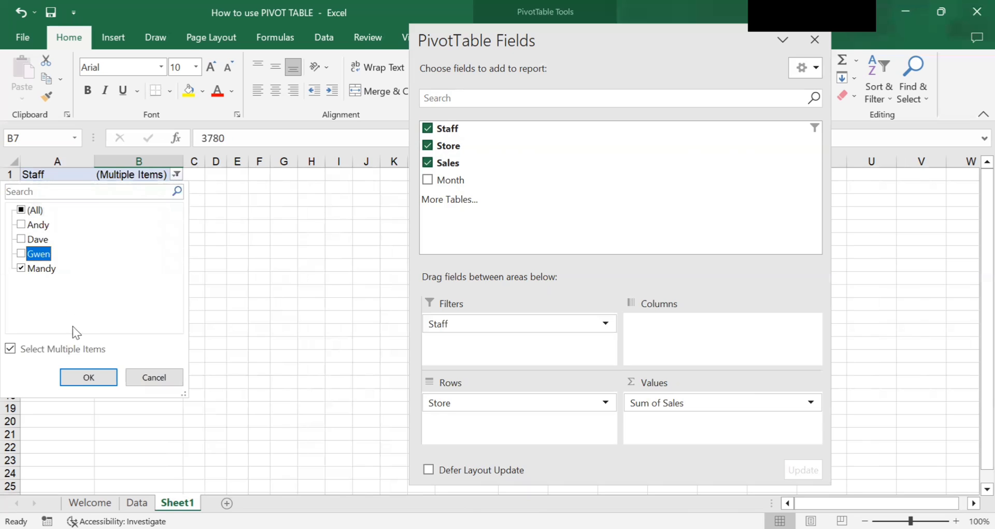
{"action": "left_click", "coordinate": [89, 377]}
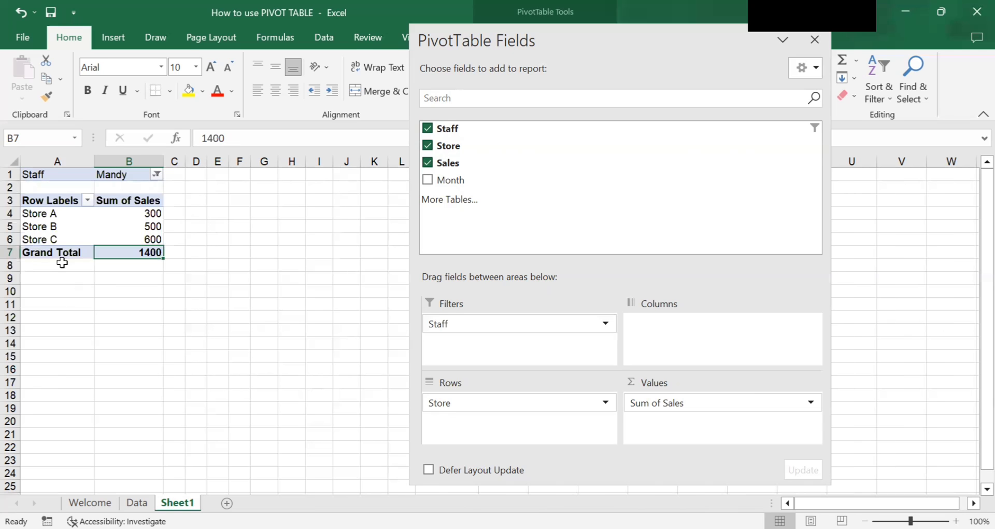
Switch the PivotTable's Staff filter to only the first staff member listed.
{"action": "left_click", "coordinate": [155, 176]}
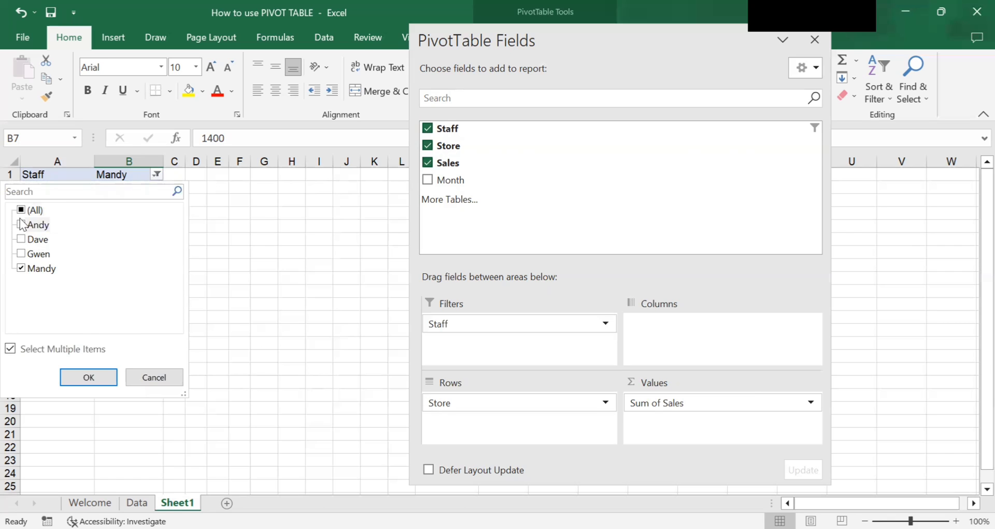
{"action": "left_click", "coordinate": [20, 224]}
{"action": "left_click", "coordinate": [22, 268]}
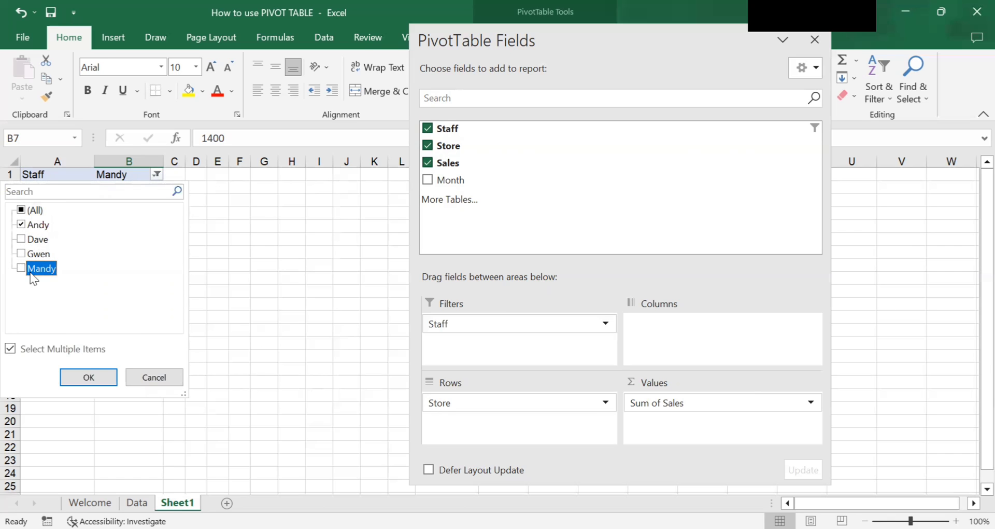
{"action": "left_click", "coordinate": [88, 377]}
{"action": "left_click", "coordinate": [88, 210]}
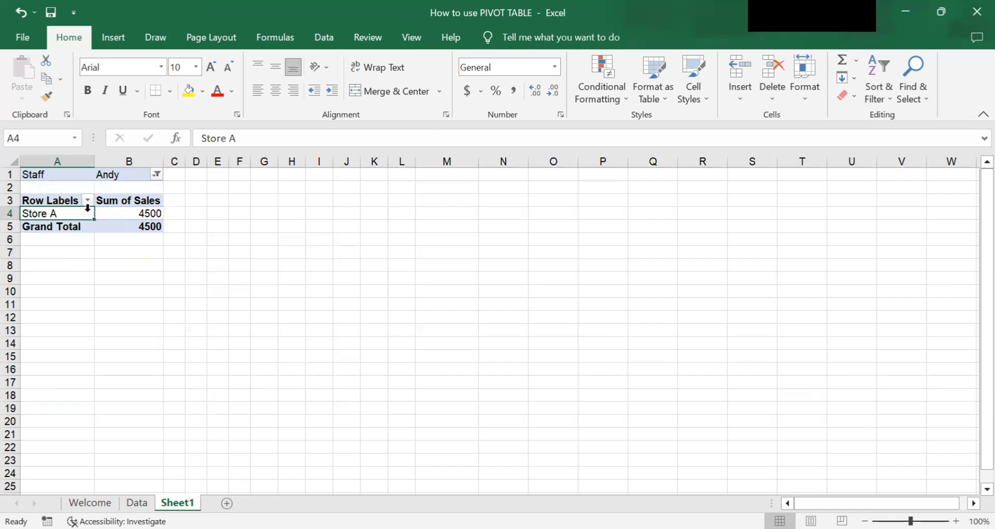
{"action": "left_click", "coordinate": [156, 174]}
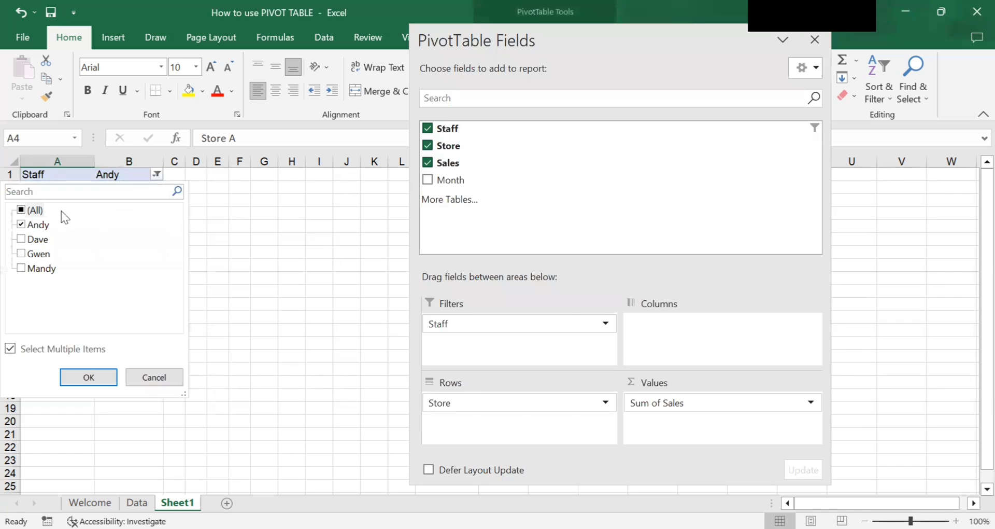
{"action": "key", "text": "Escape"}
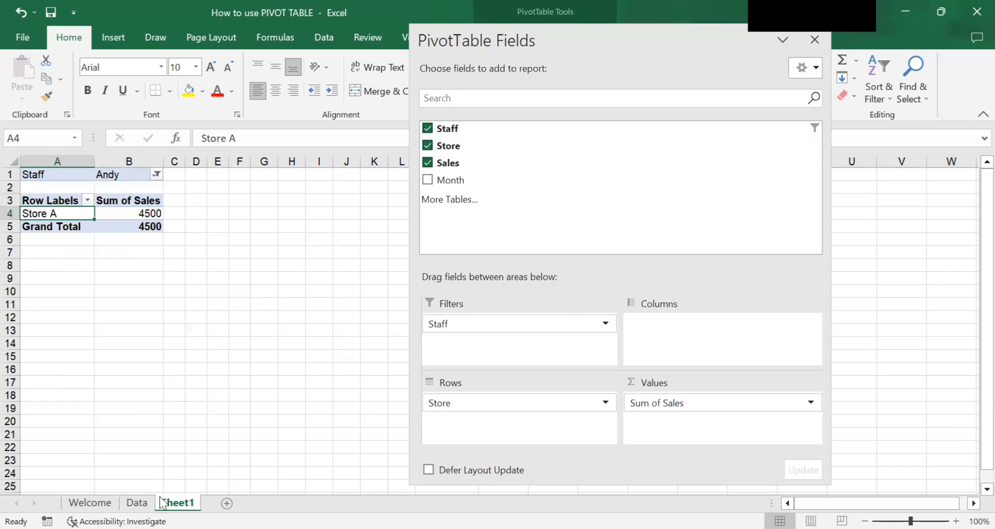
Check the first staff member's sales records in B6:E8 of the Data sheet and return to Sheet1.
{"action": "left_click", "coordinate": [137, 502]}
{"action": "left_click", "coordinate": [156, 284]}
{"action": "key", "text": "ctrl+shift+End"}
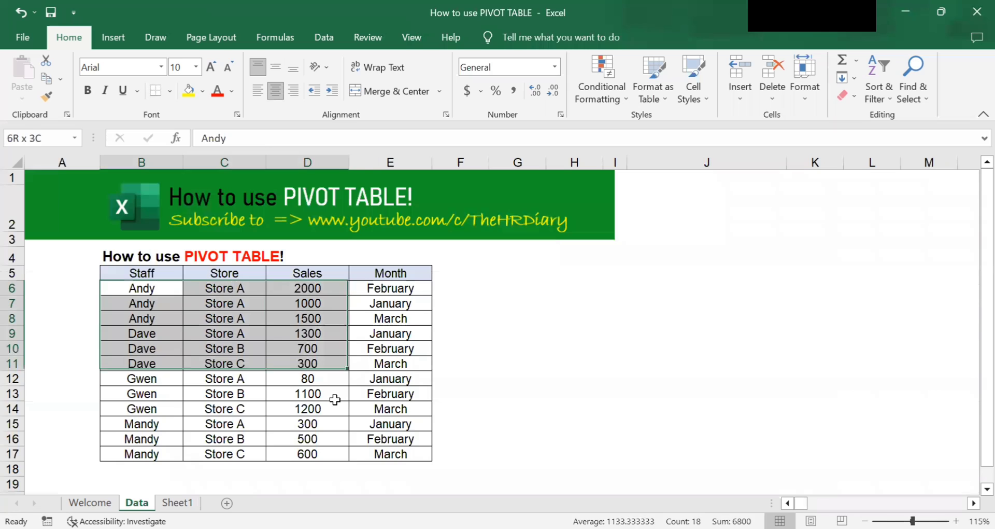
{"action": "left_click", "coordinate": [173, 331]}
{"action": "left_click_drag", "start_coordinate": [173, 318], "coordinate": [382, 284]}
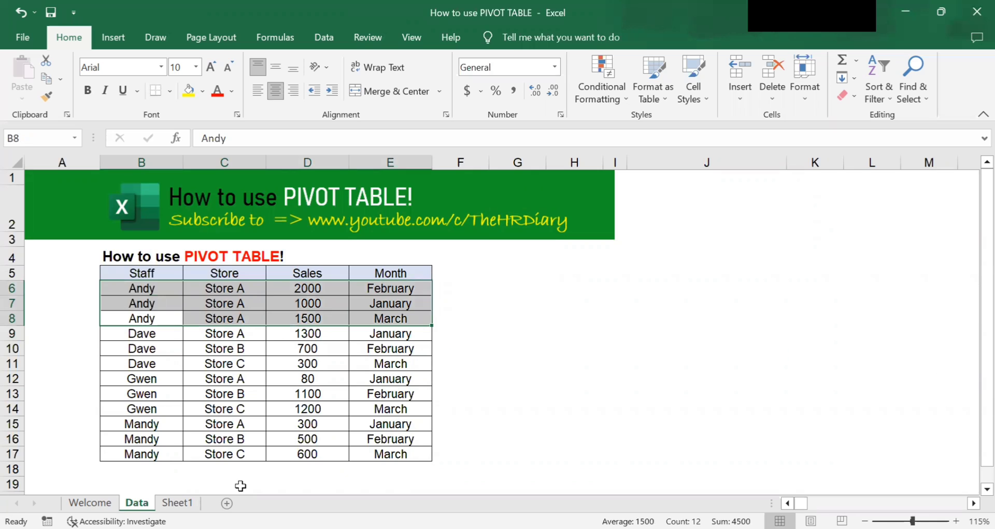
{"action": "left_click", "coordinate": [178, 502]}
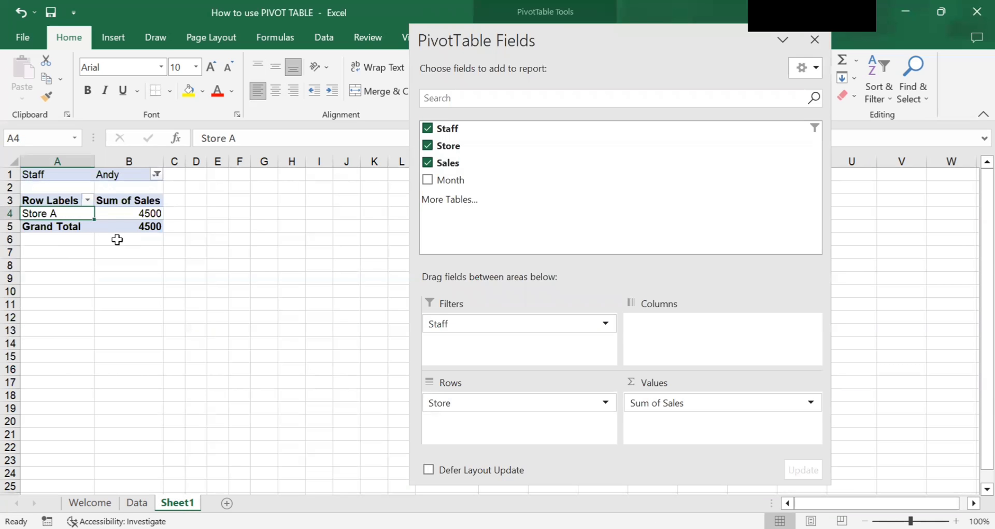
Reset the Staff filter to (All) and review the sales sums for each store.
{"action": "left_click", "coordinate": [158, 173]}
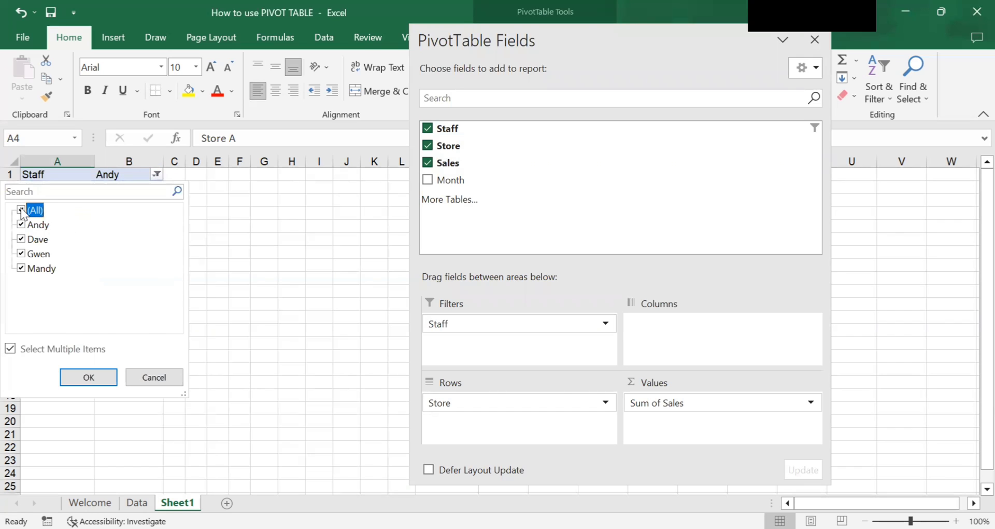
{"action": "left_click", "coordinate": [90, 376]}
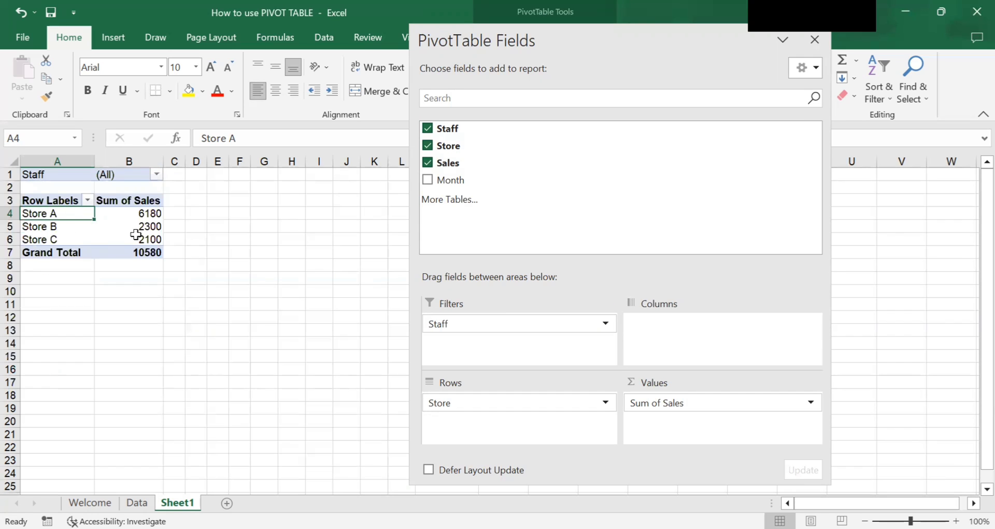
{"action": "mouse_move", "coordinate": [144, 210]}
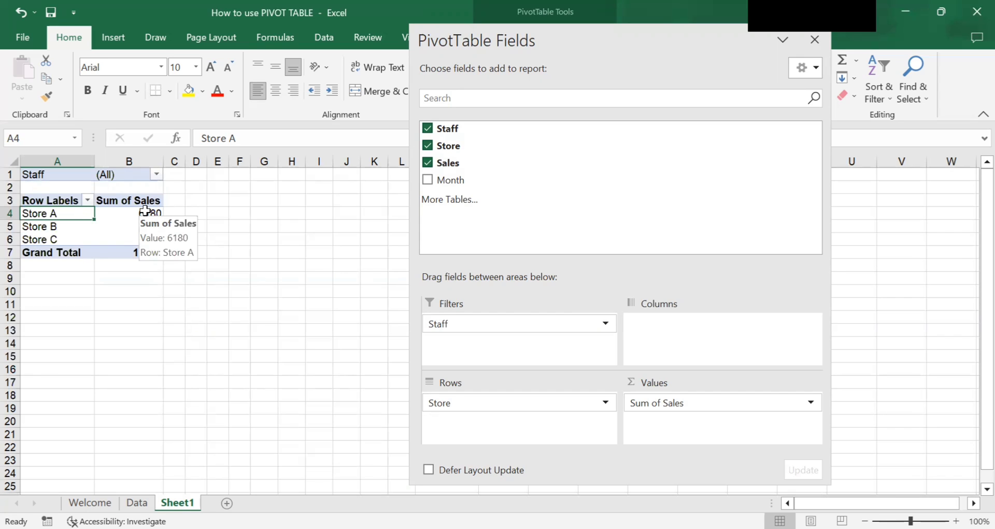
{"action": "left_click", "coordinate": [149, 238]}
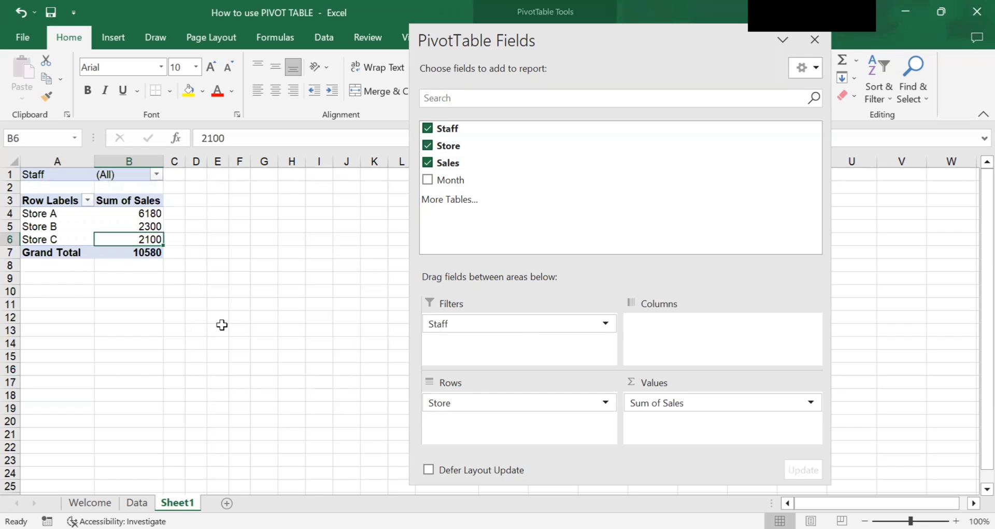
{"action": "left_click", "coordinate": [238, 341]}
{"action": "left_click", "coordinate": [137, 214]}
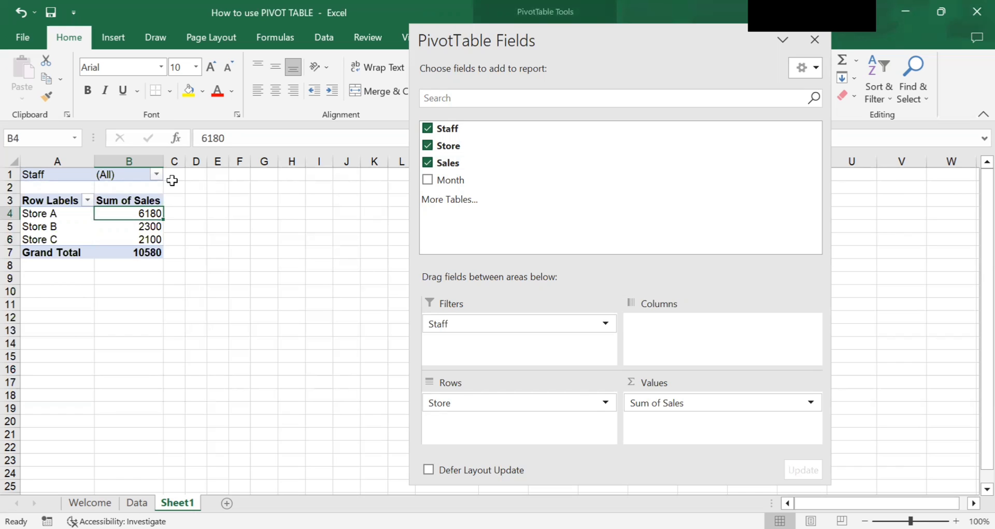
Consult the Slicer topic on the Welcome sheet, view the Data sheet and return to Sheet1.
{"action": "left_click", "coordinate": [104, 503]}
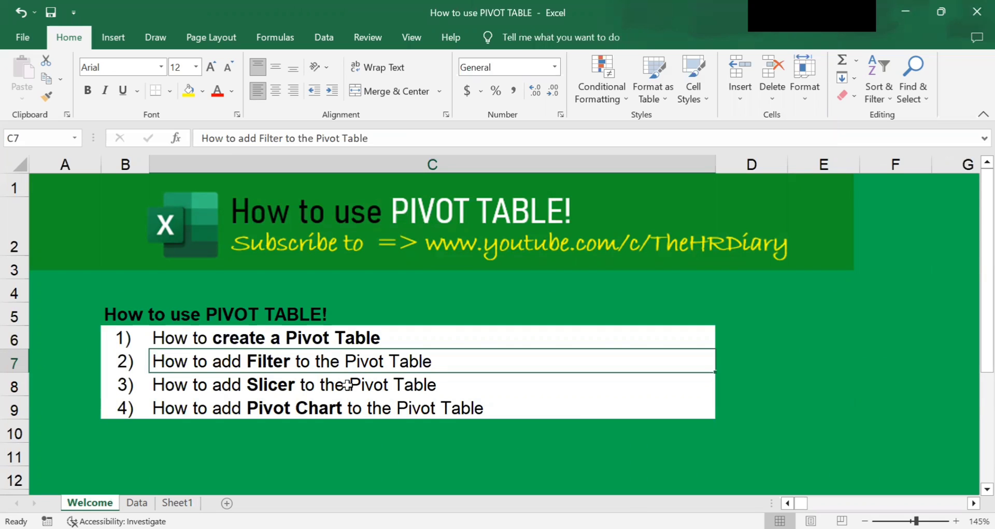
{"action": "left_click", "coordinate": [311, 388]}
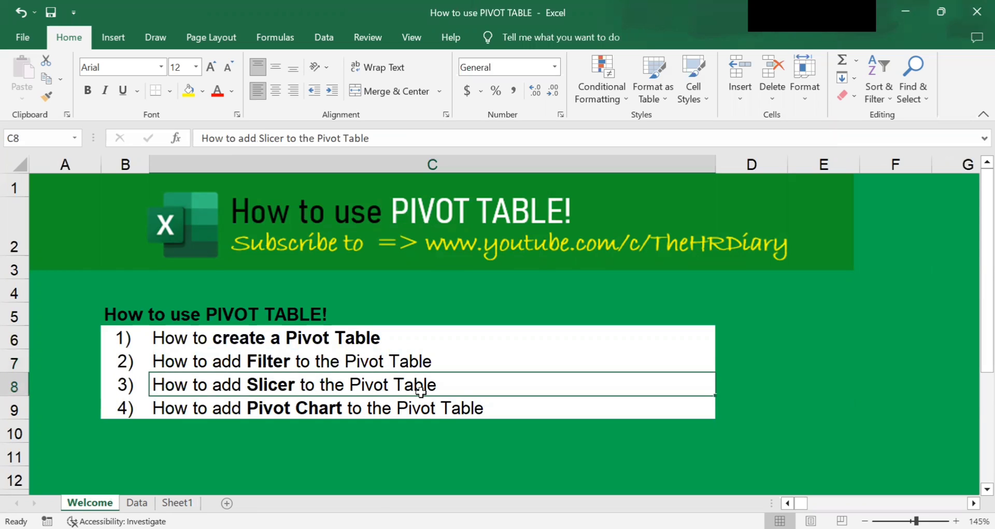
{"action": "left_click", "coordinate": [136, 503]}
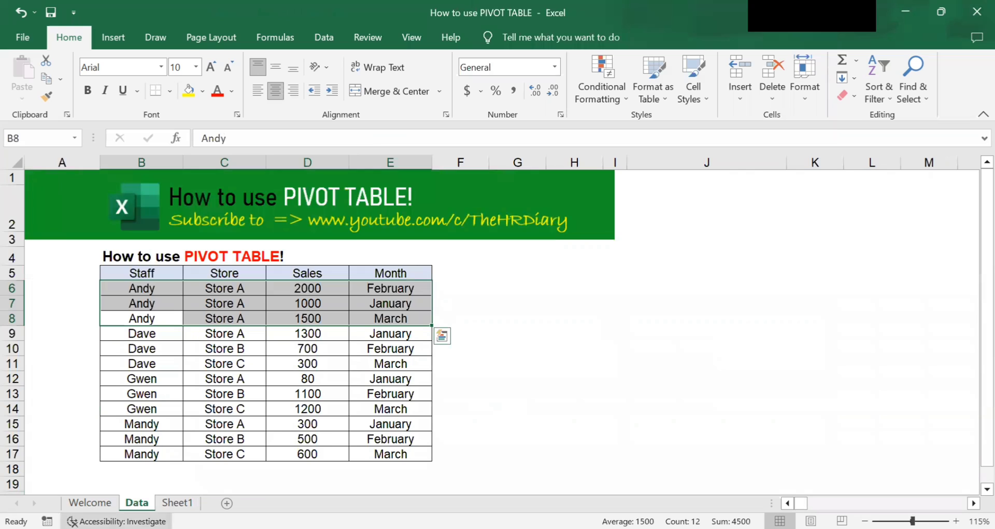
{"action": "left_click", "coordinate": [177, 502]}
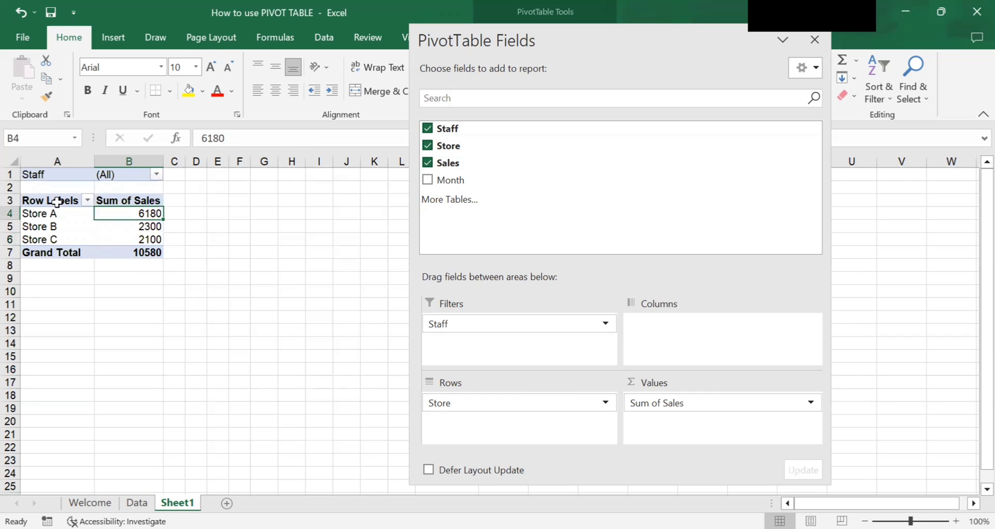
Inspect the Staff filter's choices, the store rows and the grand total in the PivotTable.
{"action": "left_click", "coordinate": [155, 173]}
{"action": "left_click", "coordinate": [95, 377]}
{"action": "left_click", "coordinate": [214, 305]}
{"action": "left_click", "coordinate": [57, 226]}
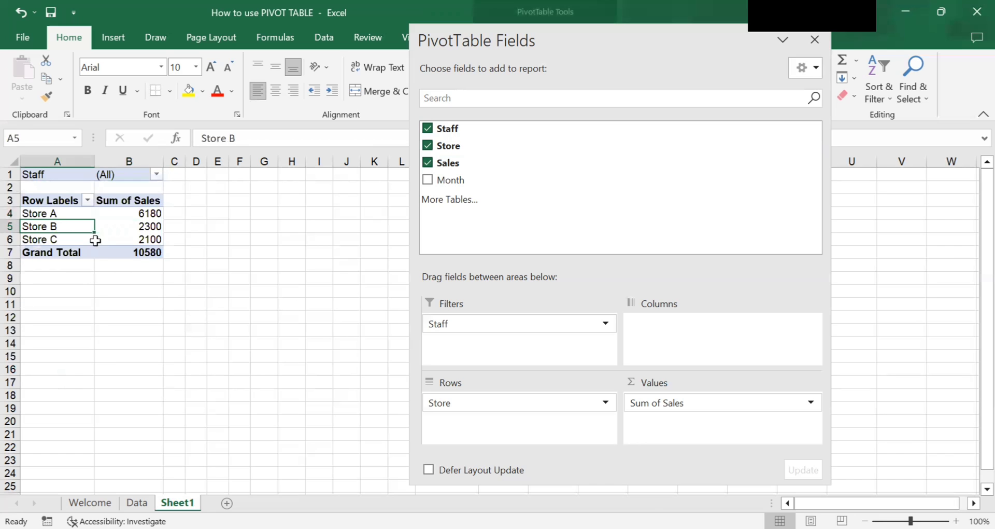
{"action": "mouse_move", "coordinate": [131, 254]}
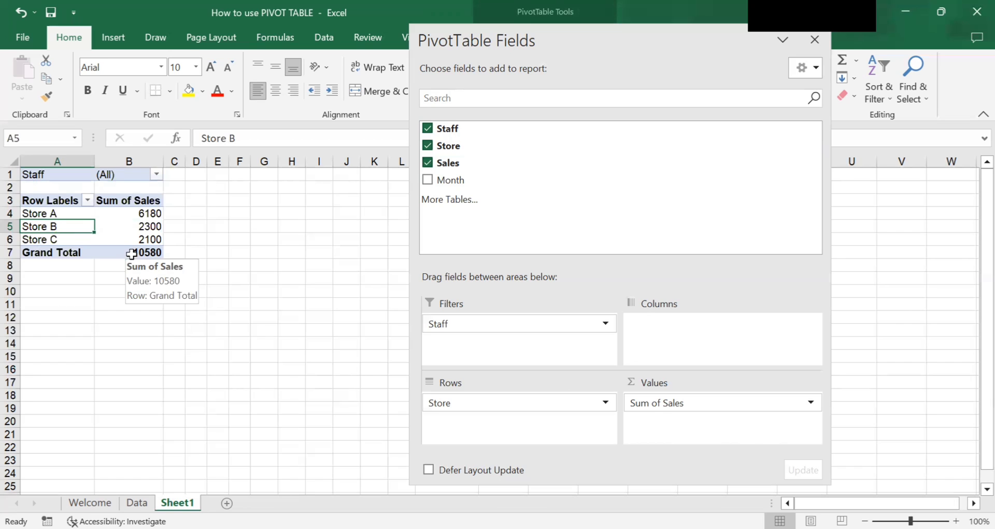
Insert a slicer for the Staff field and place it beside the PivotTable around columns E to J.
{"action": "double_click", "coordinate": [617, 103]}
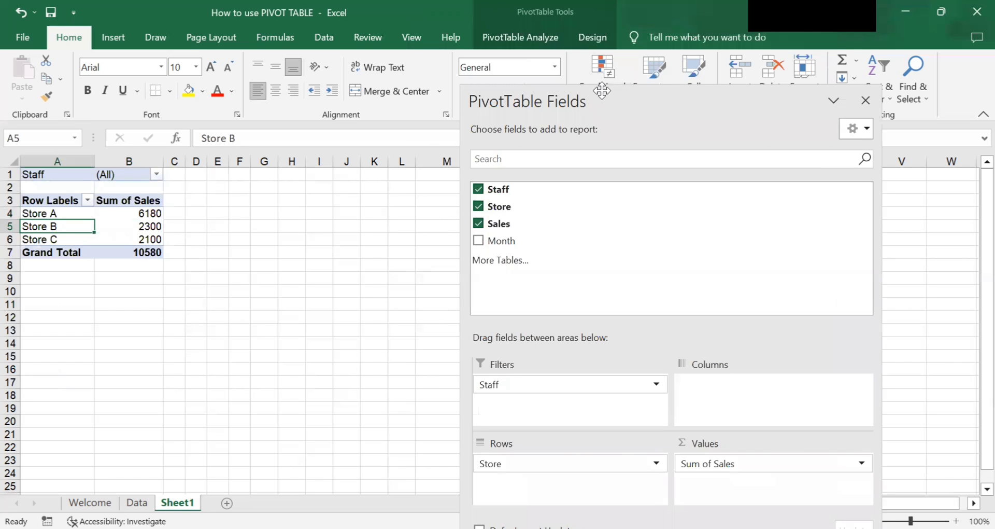
{"action": "left_click", "coordinate": [534, 39]}
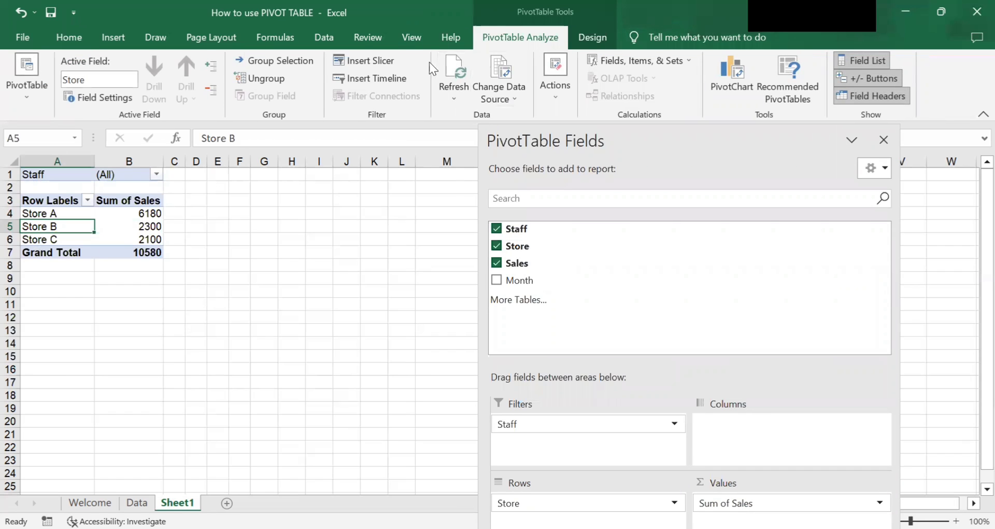
{"action": "left_click", "coordinate": [382, 66]}
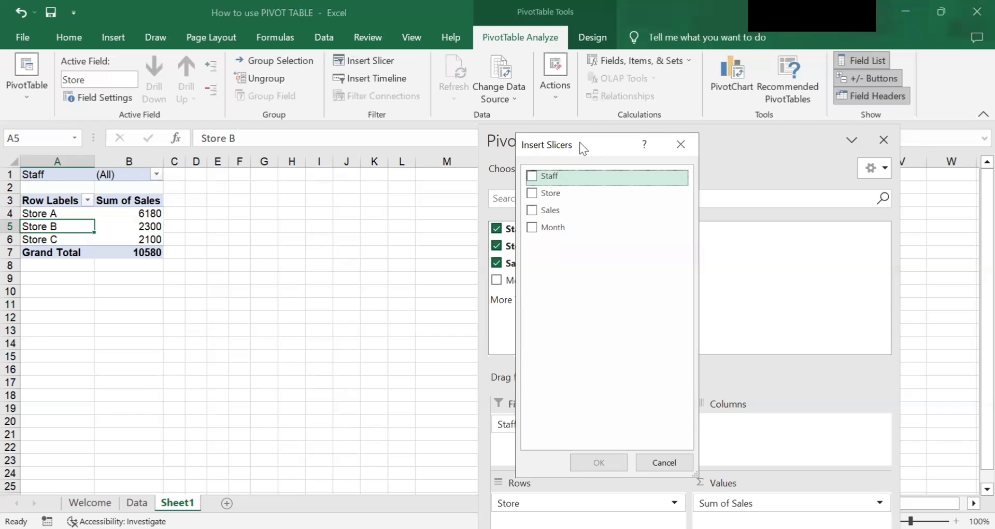
{"action": "left_click_drag", "start_coordinate": [579, 142], "coordinate": [265, 149]}
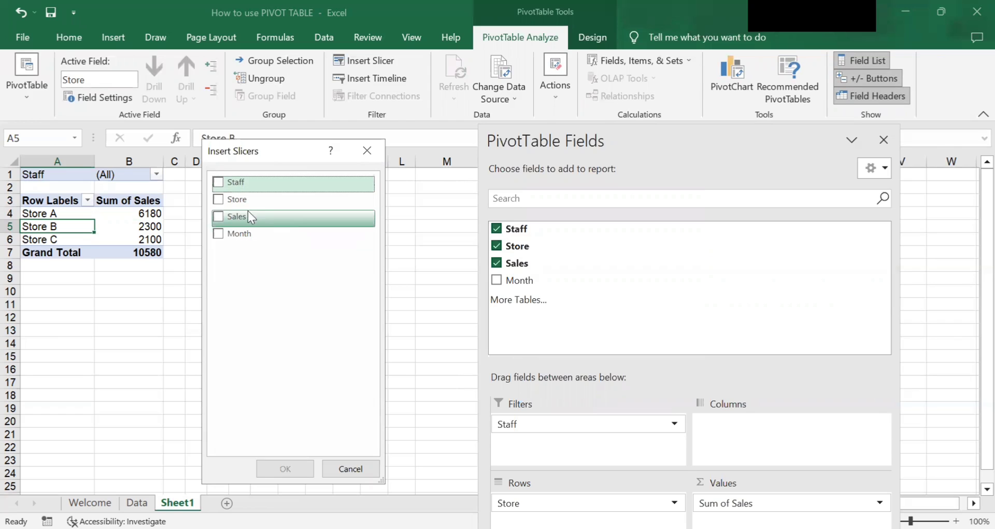
{"action": "left_click", "coordinate": [219, 186]}
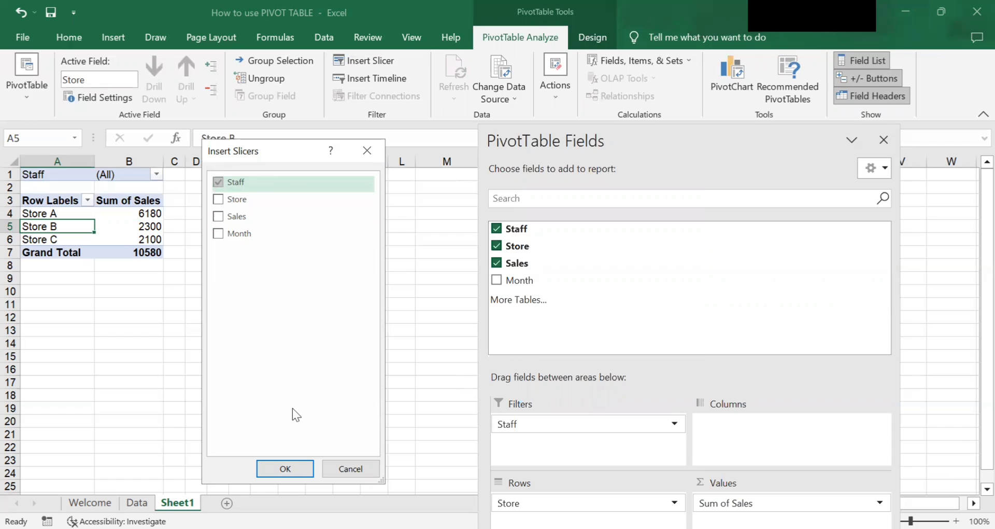
{"action": "key", "text": "Return"}
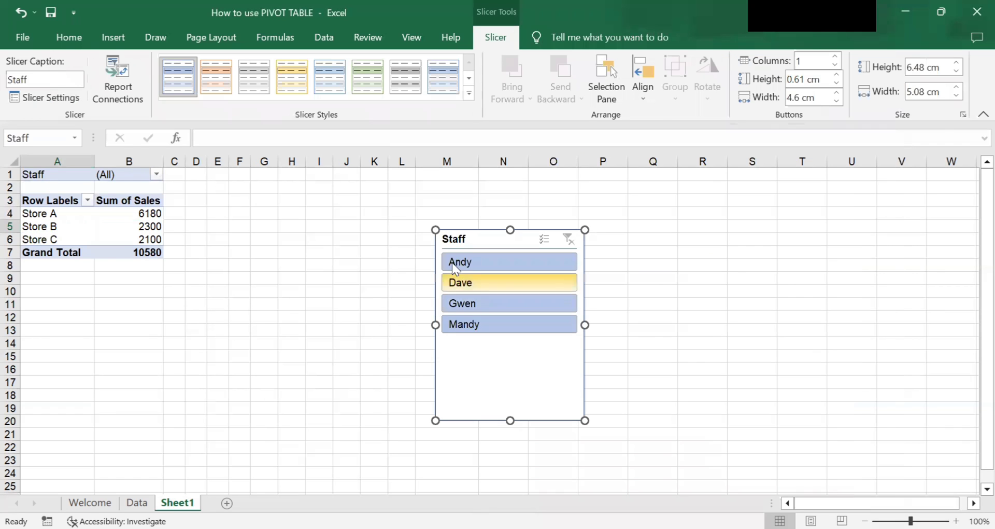
{"action": "left_click_drag", "start_coordinate": [468, 242], "coordinate": [243, 197]}
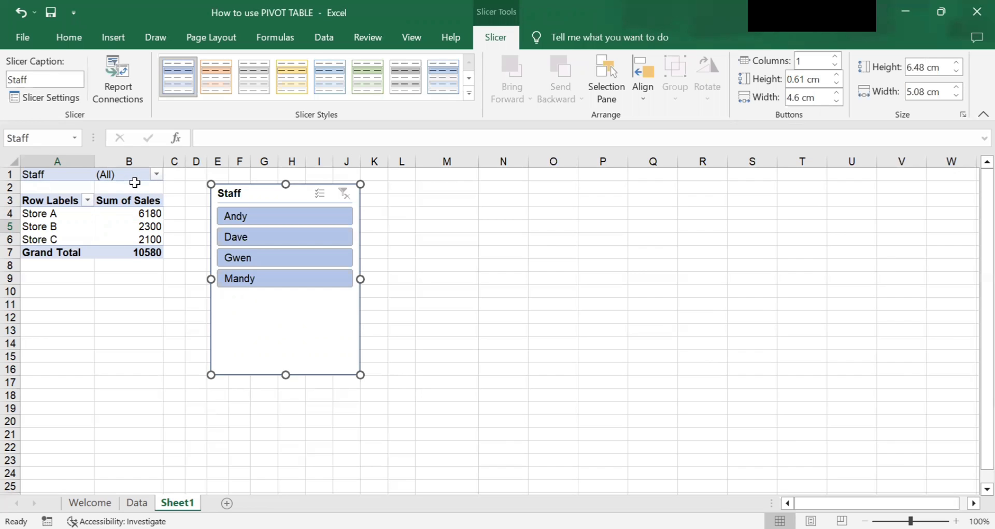
Filter the PivotTable with the Staff slicer by each of the four staff members in turn, reviewing the store sales.
{"action": "left_click", "coordinate": [253, 219]}
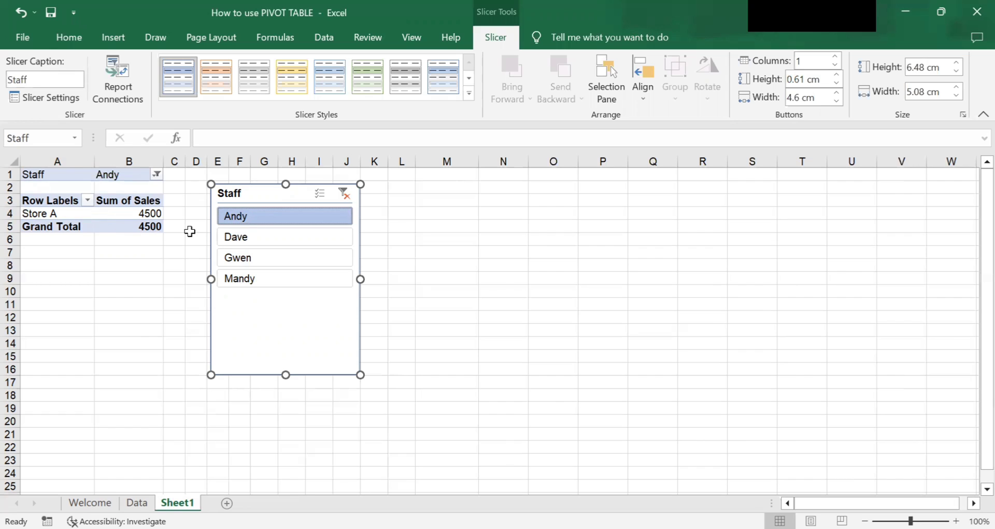
{"action": "left_click", "coordinate": [260, 239]}
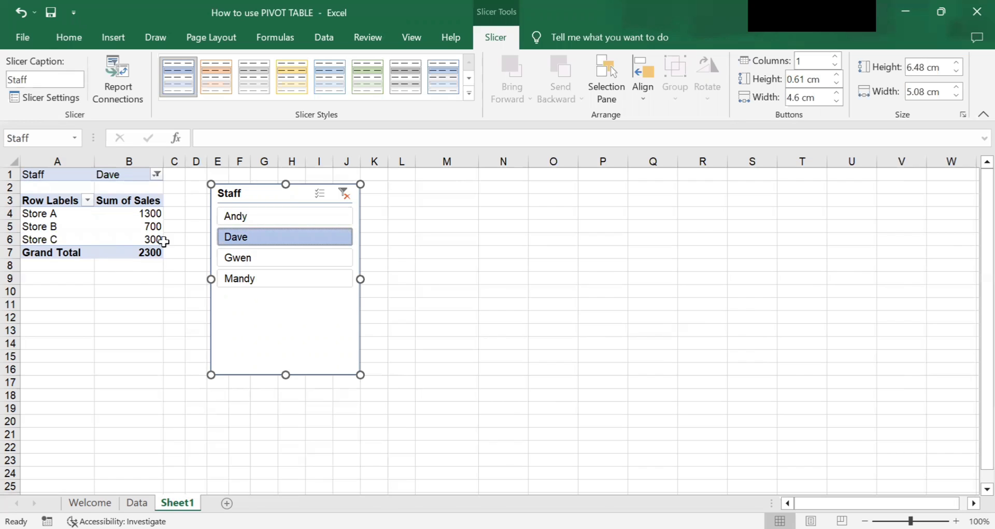
{"action": "left_click", "coordinate": [231, 258]}
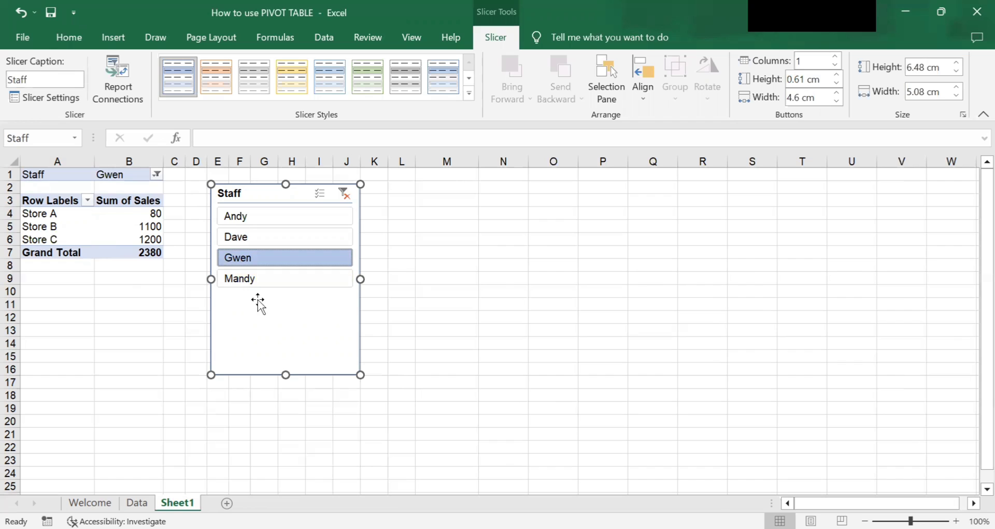
{"action": "left_click", "coordinate": [251, 278]}
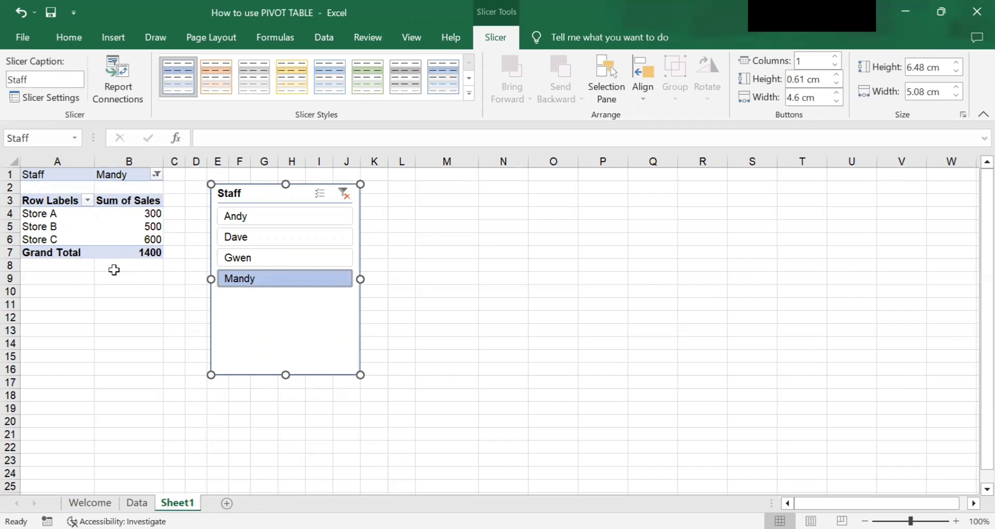
{"action": "left_click", "coordinate": [275, 218]}
{"action": "left_click", "coordinate": [267, 233]}
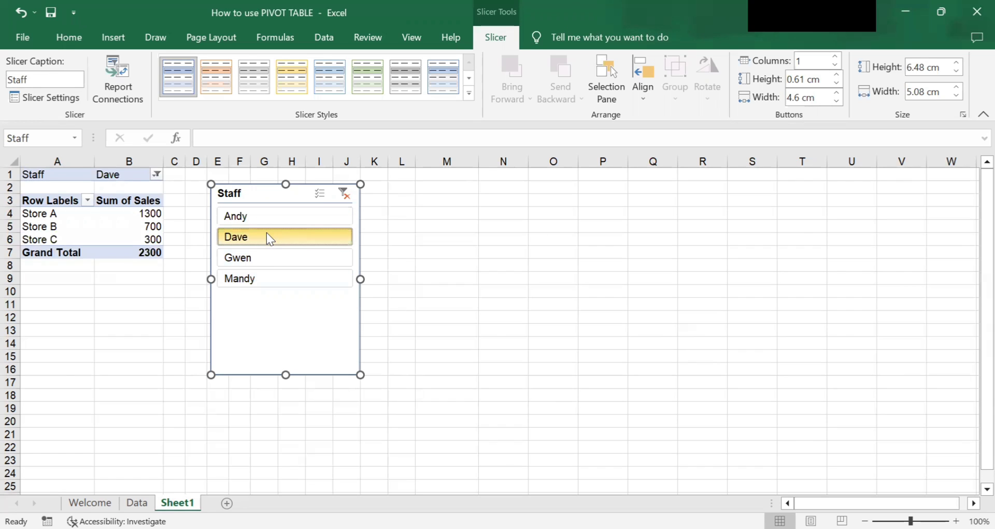
{"action": "left_click", "coordinate": [261, 255]}
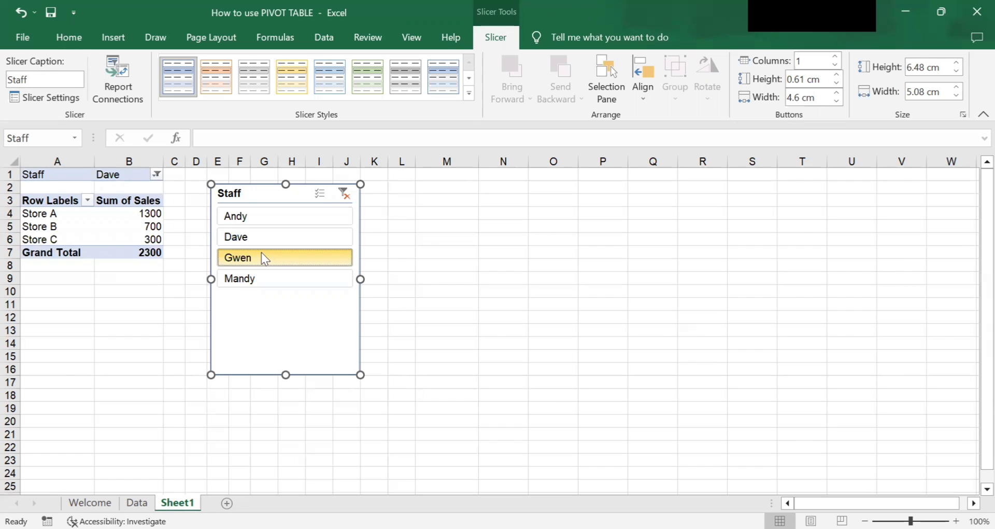
{"action": "left_click", "coordinate": [262, 279]}
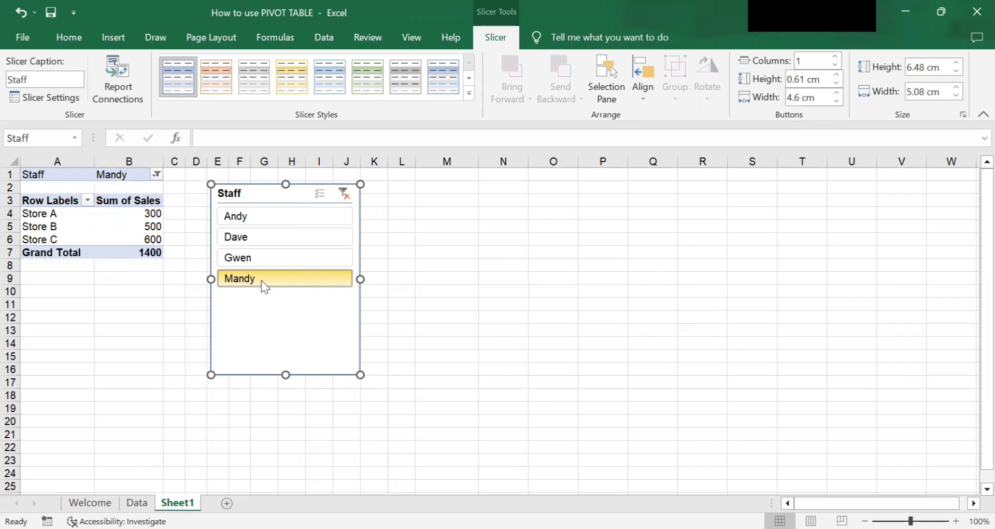
Filter the PivotTable with the Staff slicer by the first three staff members, and by only the first and third.
{"action": "left_click", "coordinate": [265, 220]}
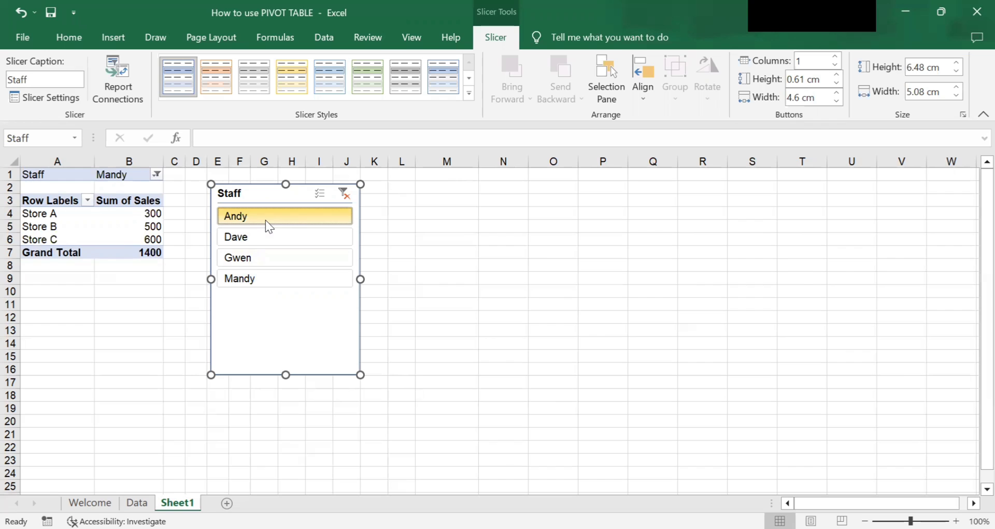
{"action": "left_click_drag", "start_coordinate": [266, 220], "coordinate": [271, 265]}
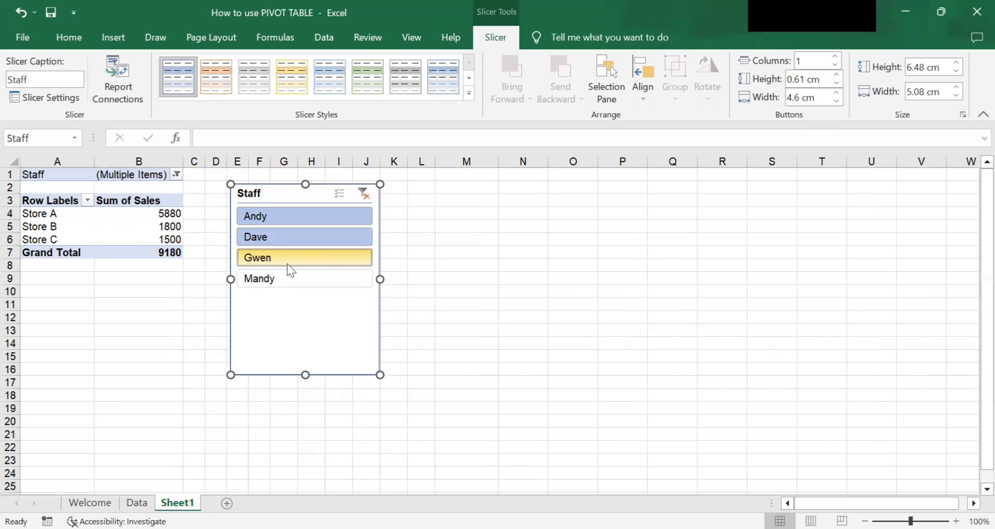
{"action": "left_click", "coordinate": [295, 217]}
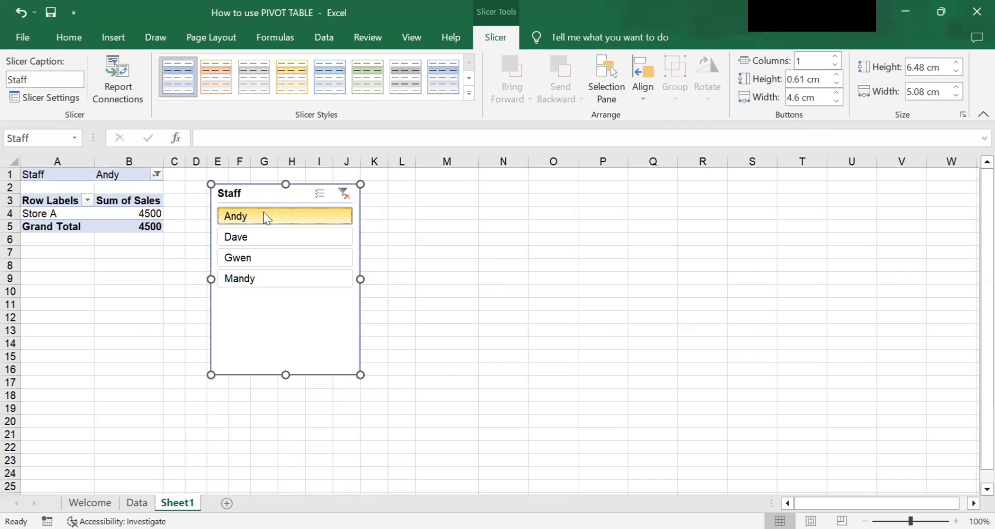
{"action": "left_click", "coordinate": [261, 256], "text": "ctrl"}
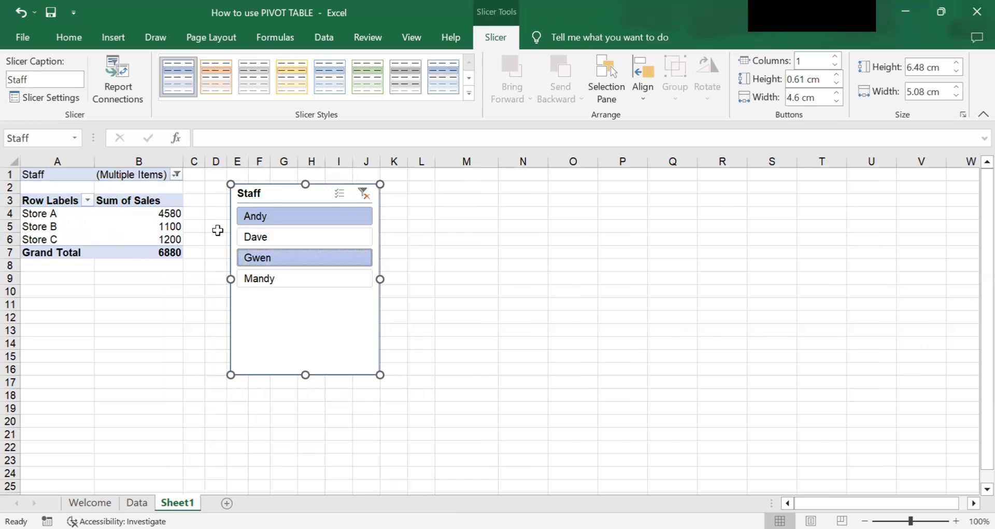
{"action": "left_click", "coordinate": [304, 215]}
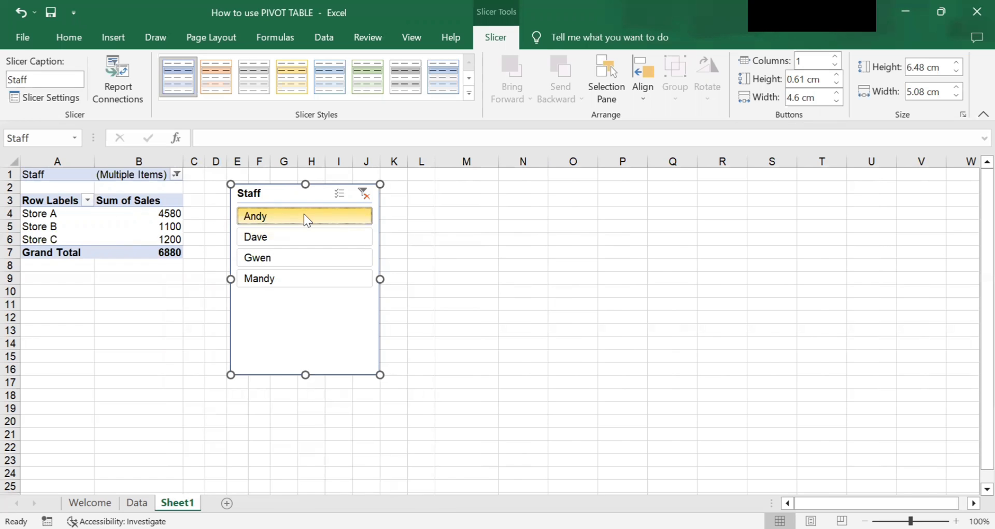
{"action": "left_click", "coordinate": [285, 253], "text": "ctrl"}
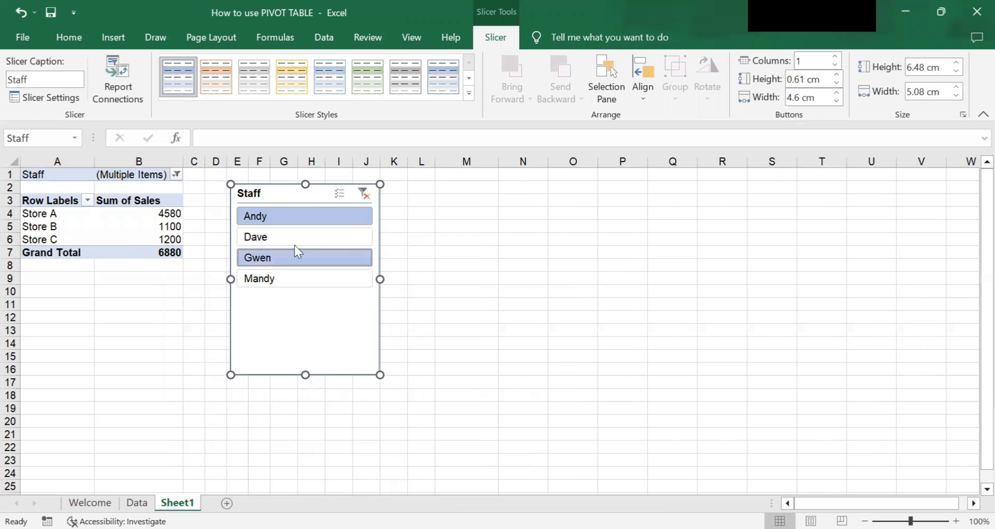
Filter the PivotTable with the Staff slicer by the second and fourth staff members and inspect the store sales.
{"action": "left_click", "coordinate": [315, 239]}
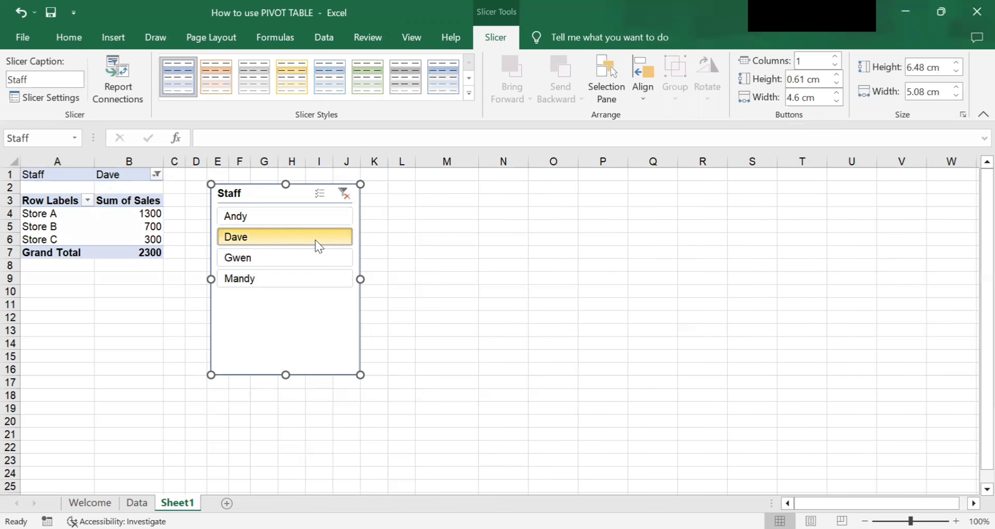
{"action": "left_click", "coordinate": [294, 275], "text": "ctrl"}
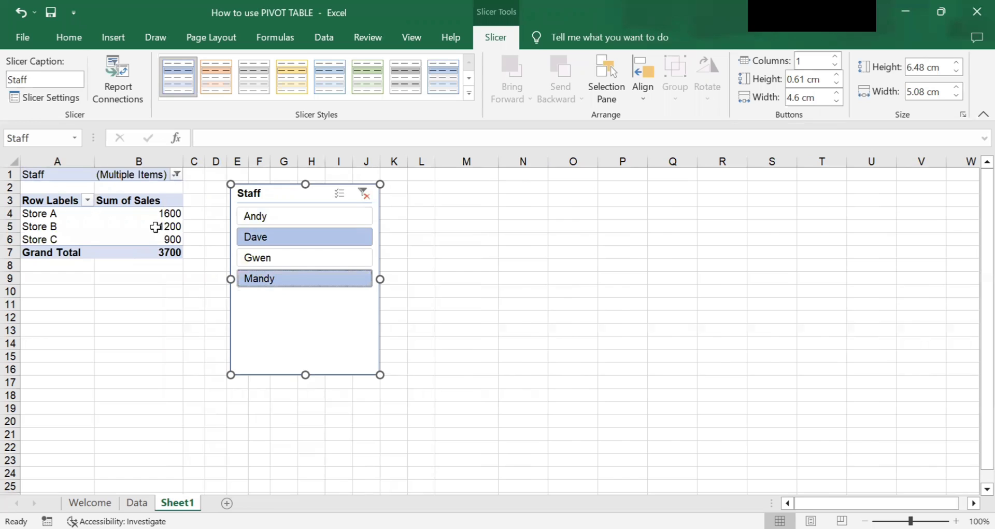
{"action": "mouse_move", "coordinate": [176, 222]}
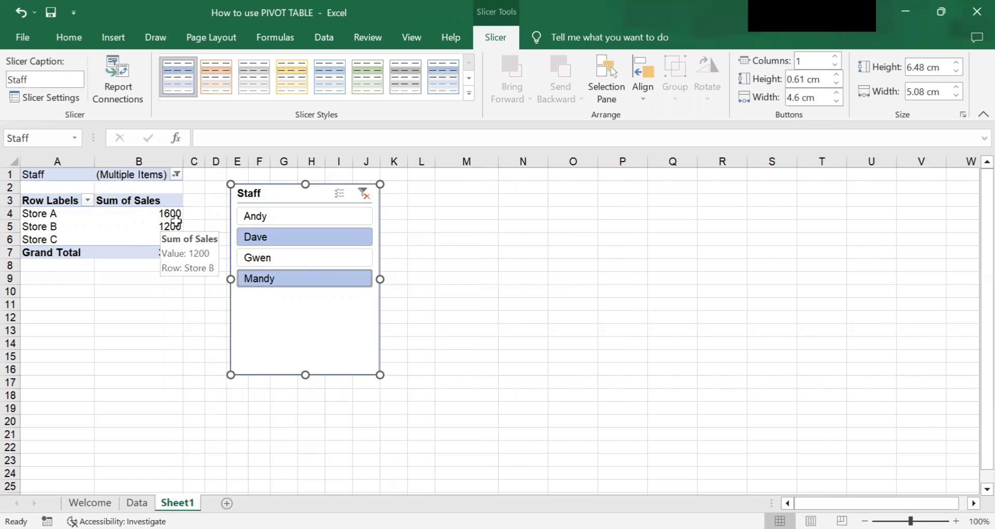
Select all four staff members in the Staff slicer and accept (All) in the PivotTable's Staff filter.
{"action": "left_click", "coordinate": [296, 213]}
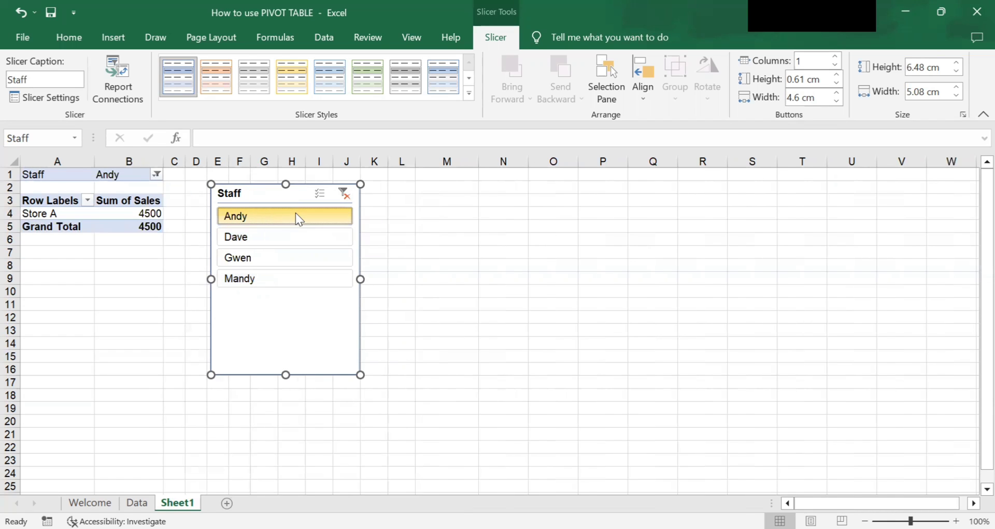
{"action": "left_click_drag", "start_coordinate": [295, 213], "coordinate": [305, 287]}
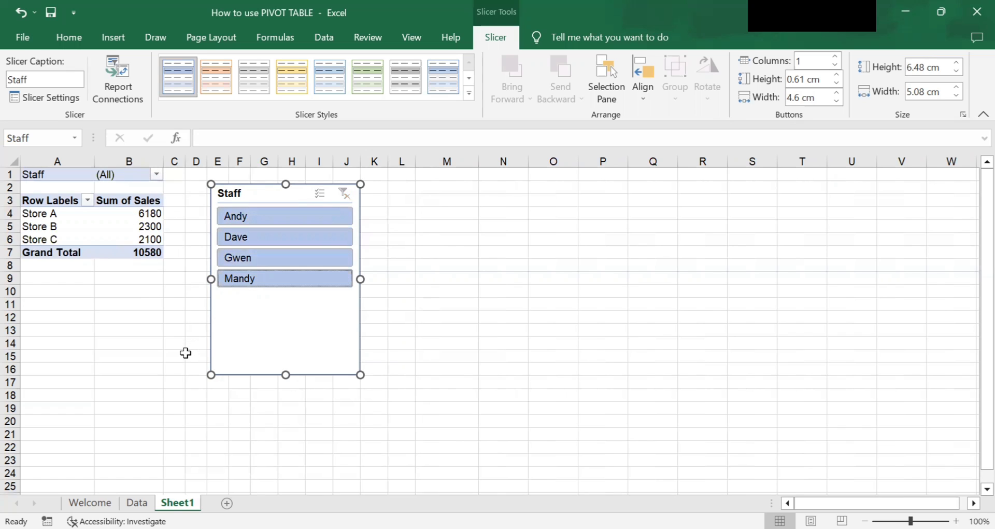
{"action": "left_click", "coordinate": [156, 174]}
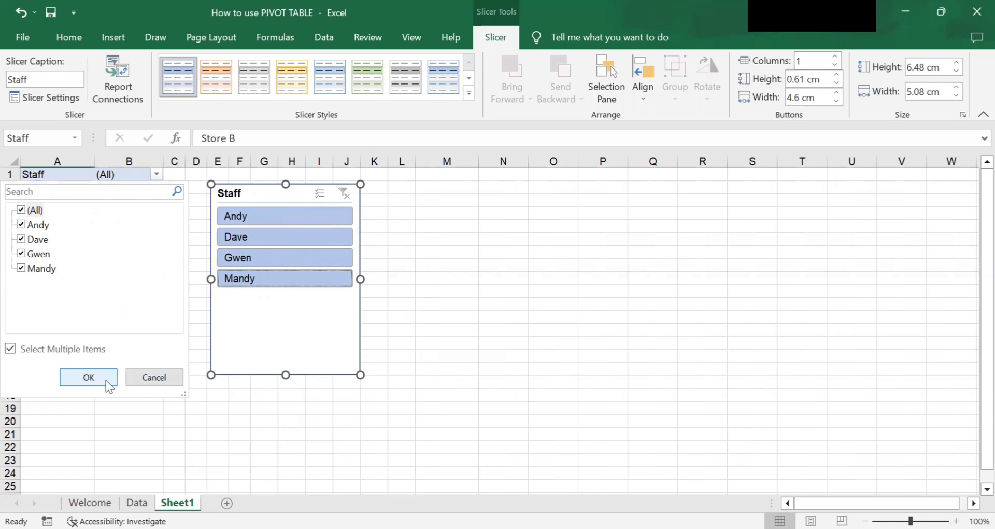
{"action": "left_click", "coordinate": [88, 377]}
{"action": "left_click", "coordinate": [151, 368]}
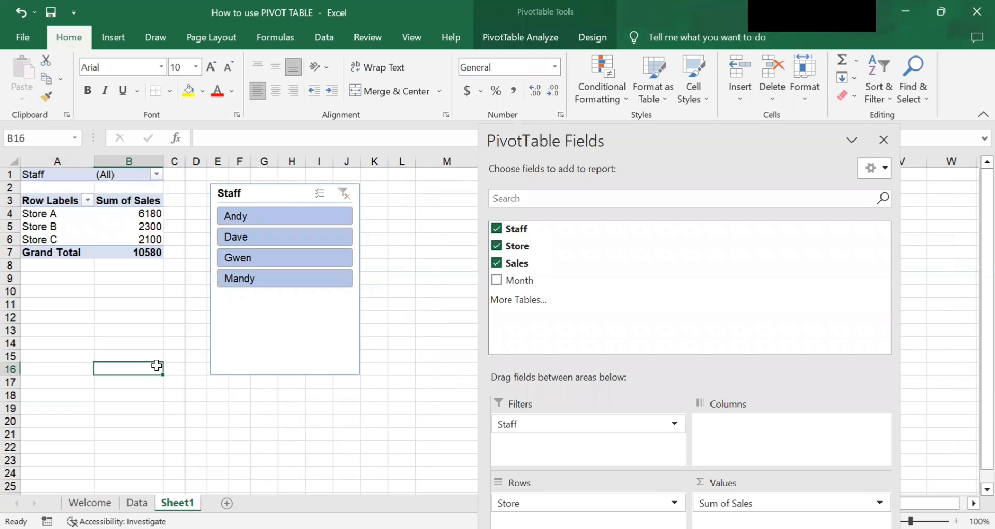
Consult the Pivot Chart topic on the Welcome sheet, view the Data sheet and return to Sheet1.
{"action": "left_click", "coordinate": [89, 502]}
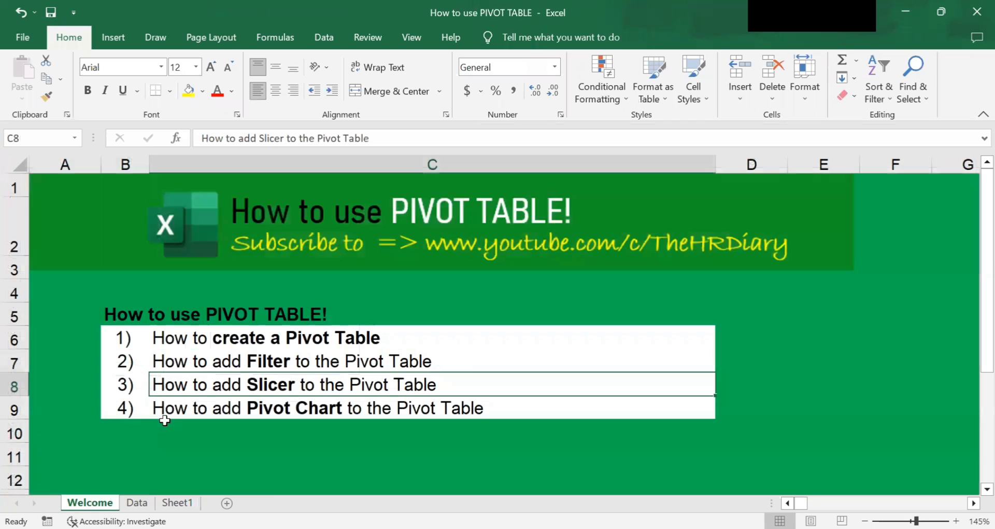
{"action": "left_click", "coordinate": [217, 412]}
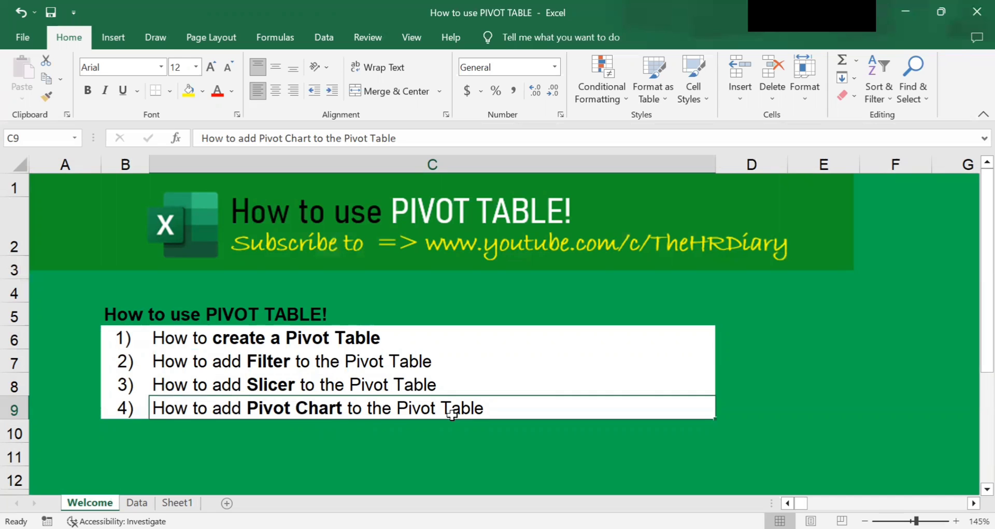
{"action": "left_click", "coordinate": [137, 503]}
{"action": "left_click", "coordinate": [179, 502]}
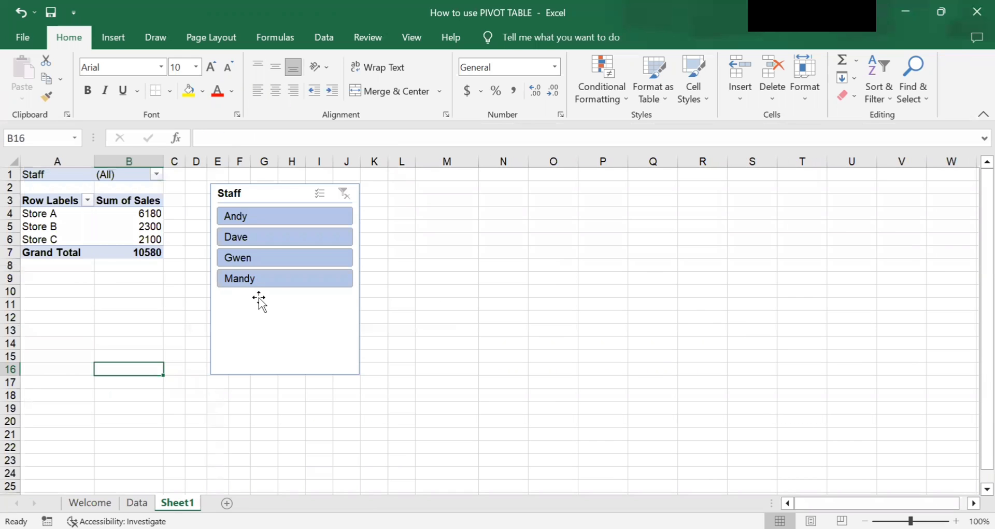
Preview the stacked and 3-D column variants and insert a Clustered Column PivotChart from the store sales PivotTable.
{"action": "left_click", "coordinate": [258, 300]}
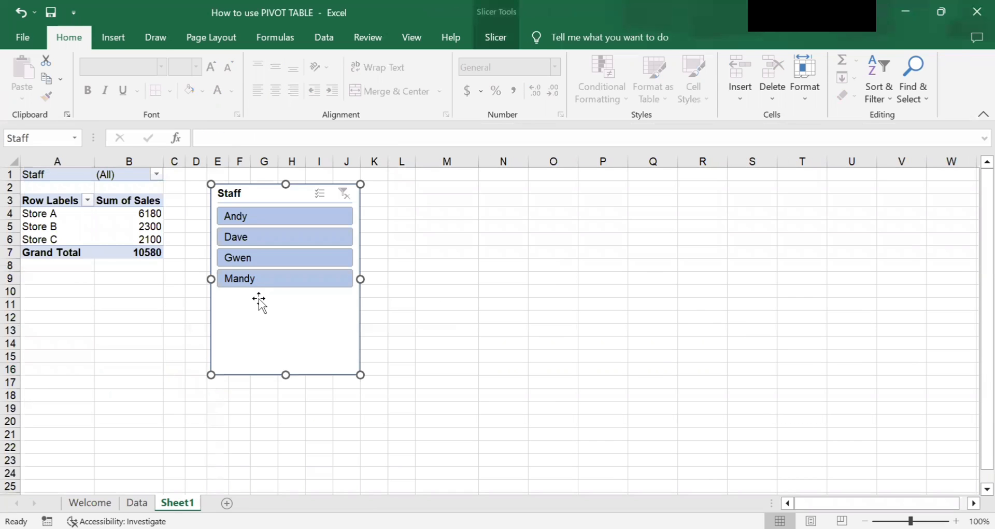
{"action": "left_click", "coordinate": [66, 233]}
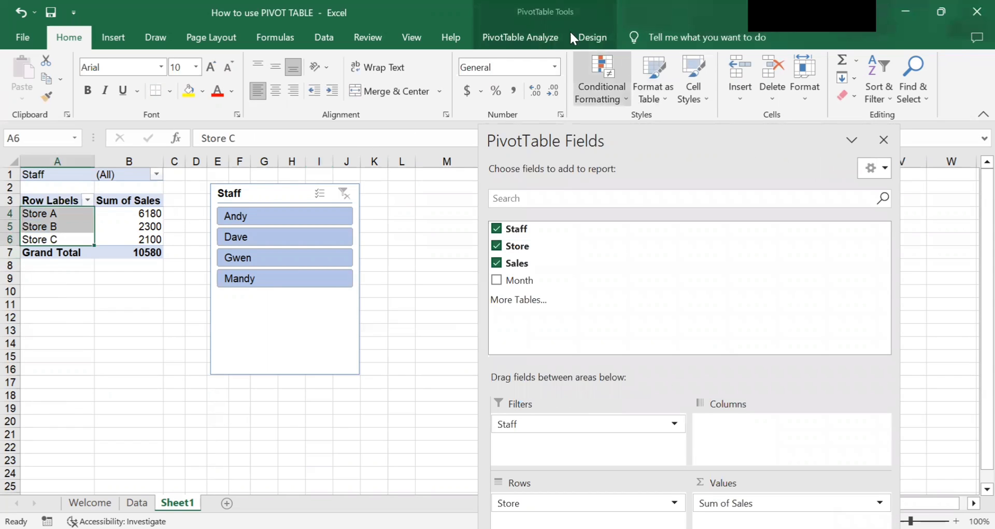
{"action": "left_click", "coordinate": [553, 34]}
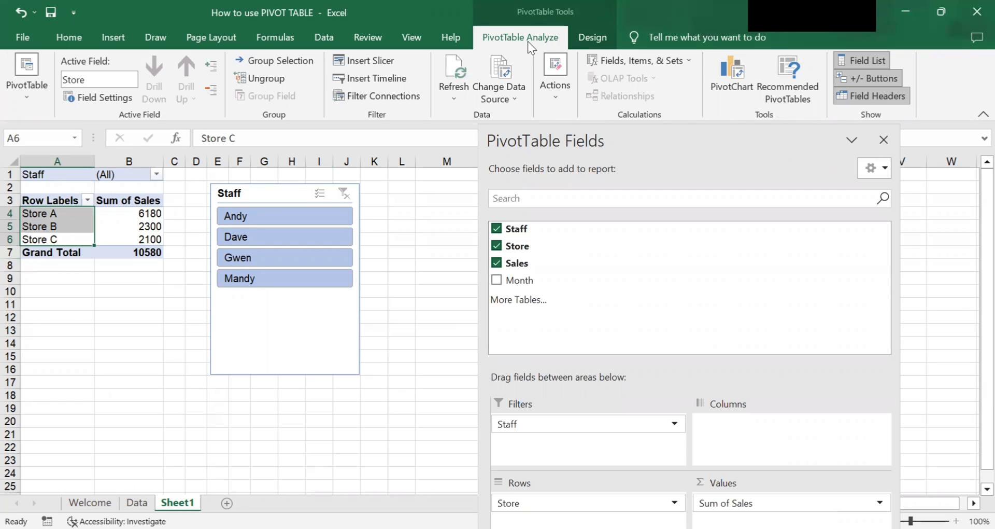
{"action": "left_click", "coordinate": [729, 92]}
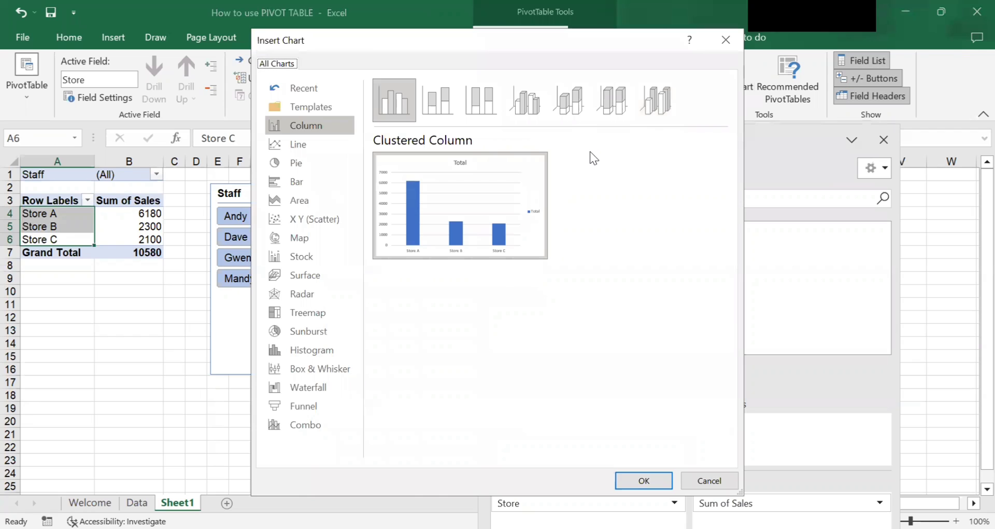
{"action": "left_click", "coordinate": [441, 90]}
{"action": "left_click", "coordinate": [495, 101]}
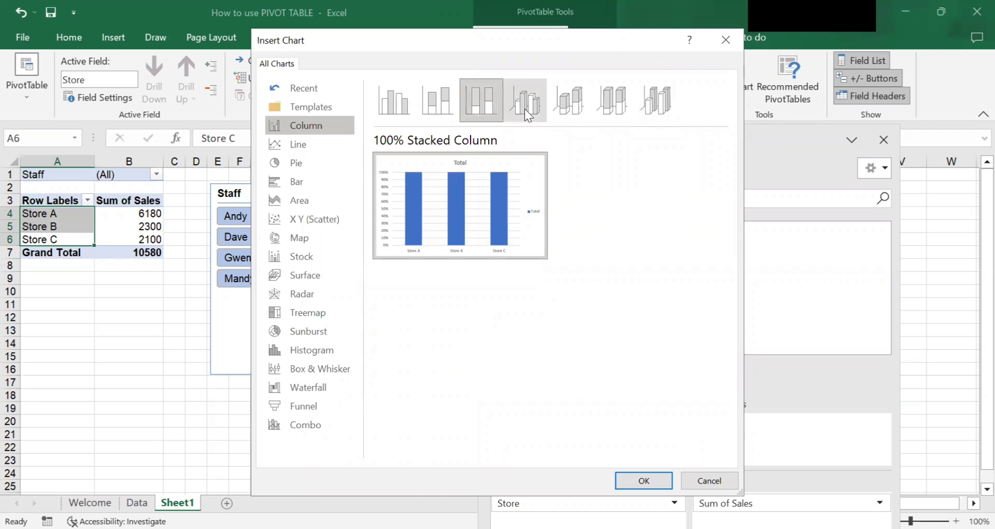
{"action": "left_click", "coordinate": [524, 108]}
{"action": "left_click", "coordinate": [570, 105]}
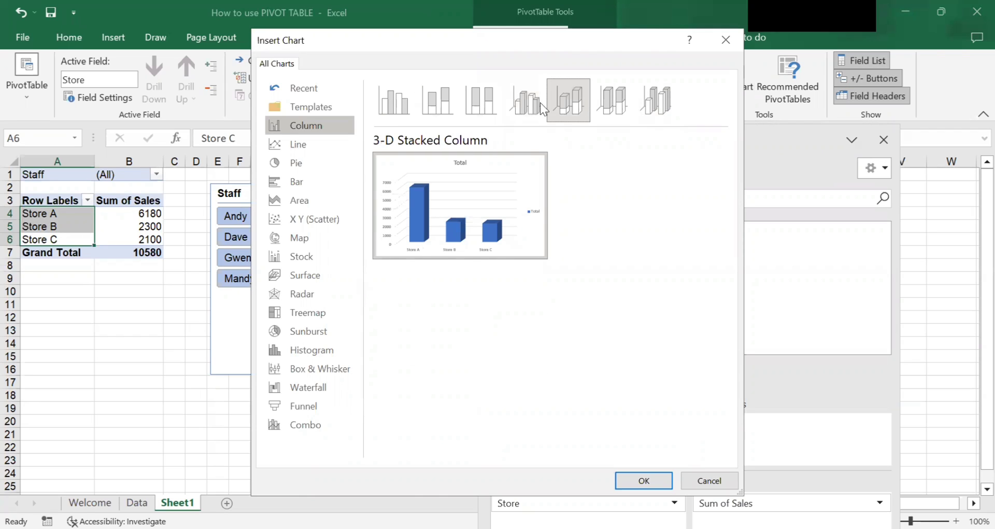
{"action": "left_click", "coordinate": [405, 107]}
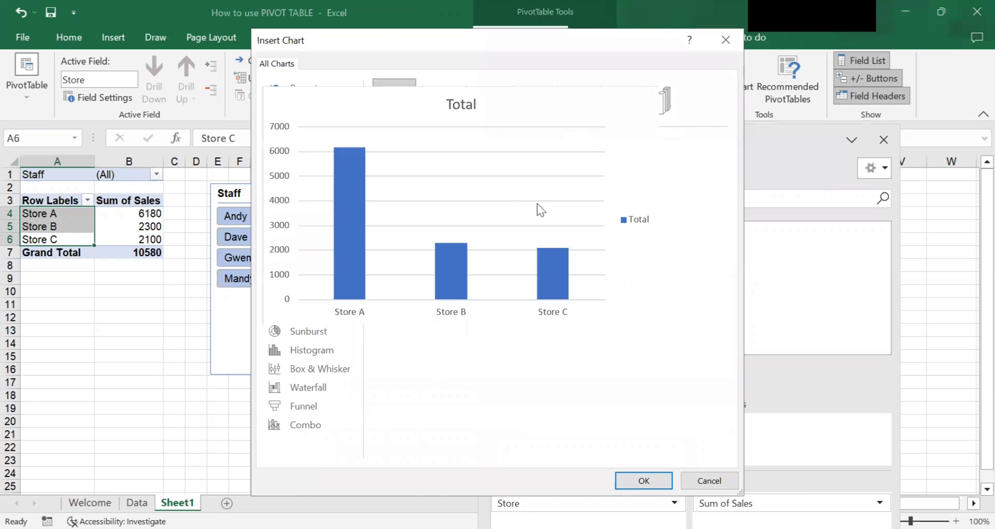
{"action": "left_click", "coordinate": [663, 481]}
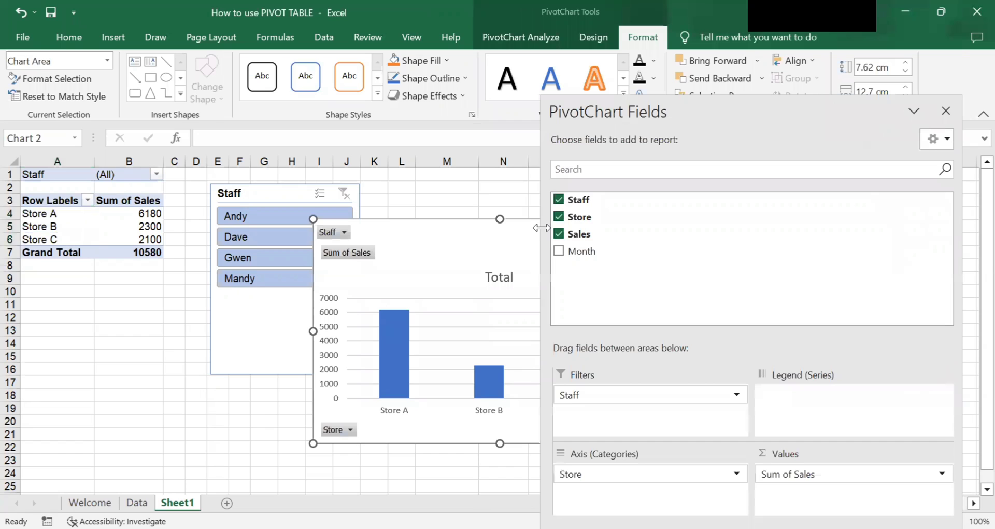
Narrow the PivotChart Fields pane, move the Staff slicer closer to the PivotTable and place the chart beside the slicer.
{"action": "left_click_drag", "start_coordinate": [541, 227], "coordinate": [694, 227]}
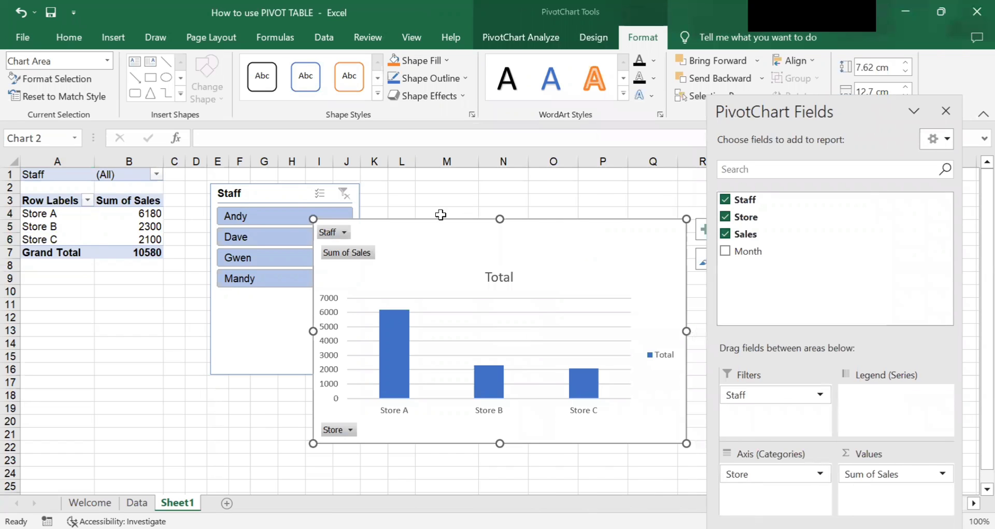
{"action": "left_click_drag", "start_coordinate": [257, 190], "coordinate": [224, 199]}
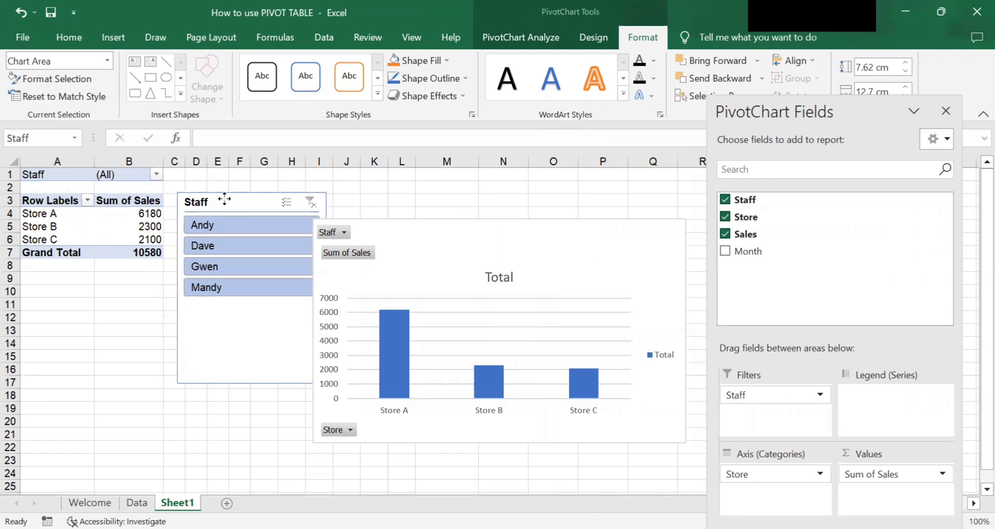
{"action": "left_click", "coordinate": [224, 198]}
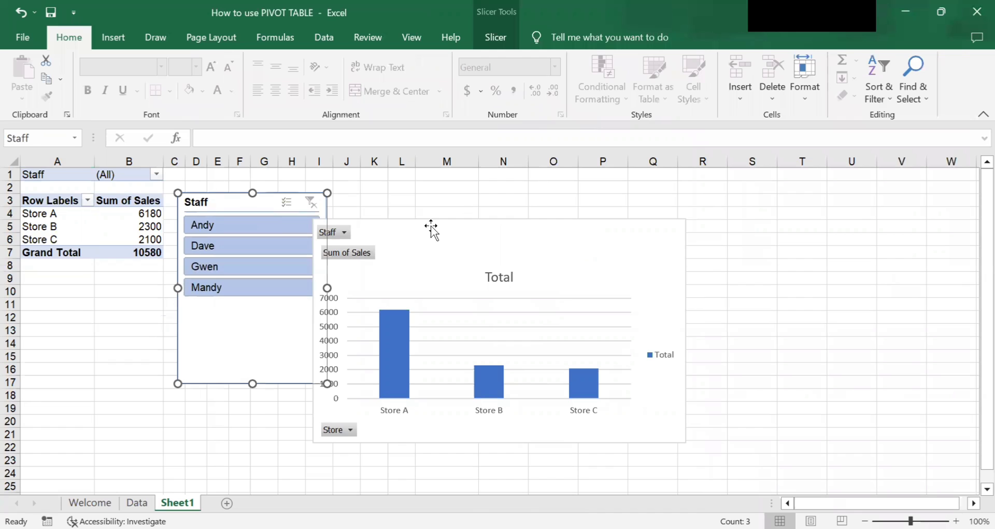
{"action": "left_click_drag", "start_coordinate": [430, 227], "coordinate": [440, 192]}
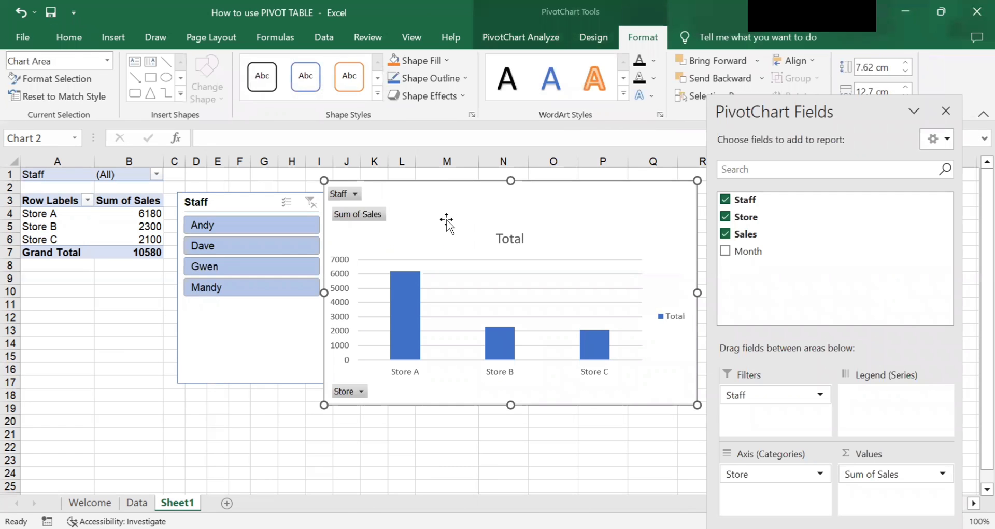
Remove Store from the PivotChart, put Month in Legend (Series) and Staff in Axis (Categories), and move the chart back near the slicer.
{"action": "mouse_move", "coordinate": [100, 224]}
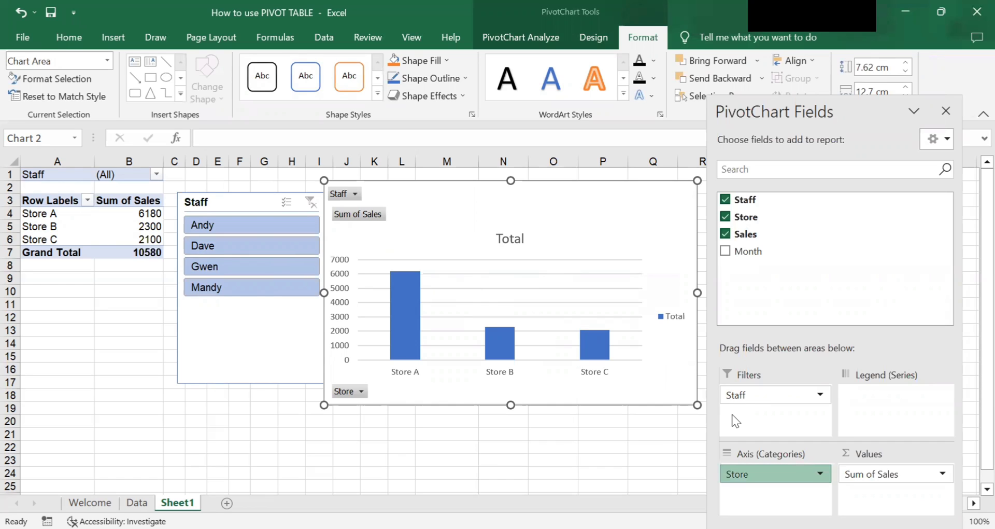
{"action": "left_click_drag", "start_coordinate": [736, 421], "coordinate": [769, 284]}
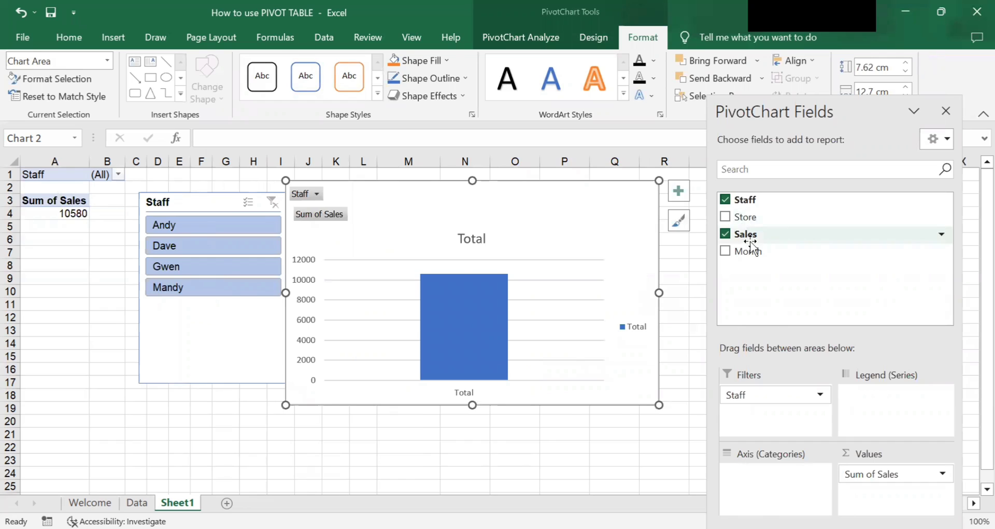
{"action": "mouse_move", "coordinate": [753, 254]}
{"action": "left_mouse_down"}
{"action": "mouse_move", "coordinate": [915, 421]}
{"action": "mouse_move", "coordinate": [903, 411]}
{"action": "left_mouse_up"}
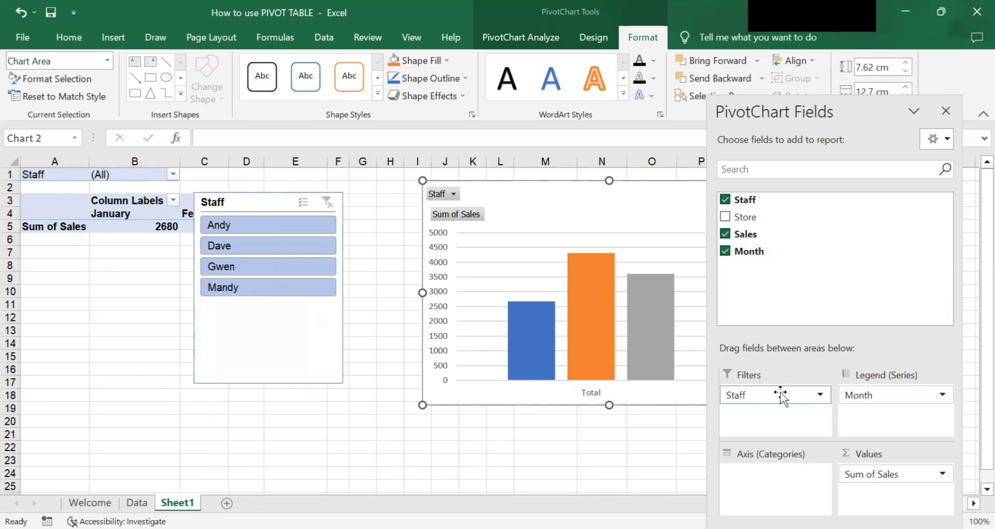
{"action": "left_click_drag", "start_coordinate": [780, 393], "coordinate": [775, 473]}
{"action": "left_click_drag", "start_coordinate": [660, 201], "coordinate": [540, 193]}
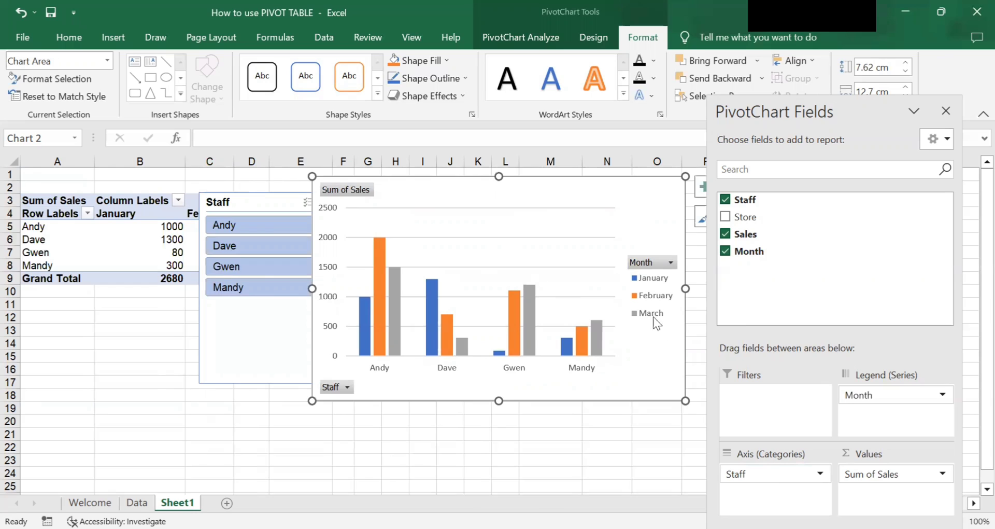
Filter the chart with the Staff slicer by the first staff member, the first two and all four, moving the chart clear of the slicer.
{"action": "mouse_move", "coordinate": [359, 339]}
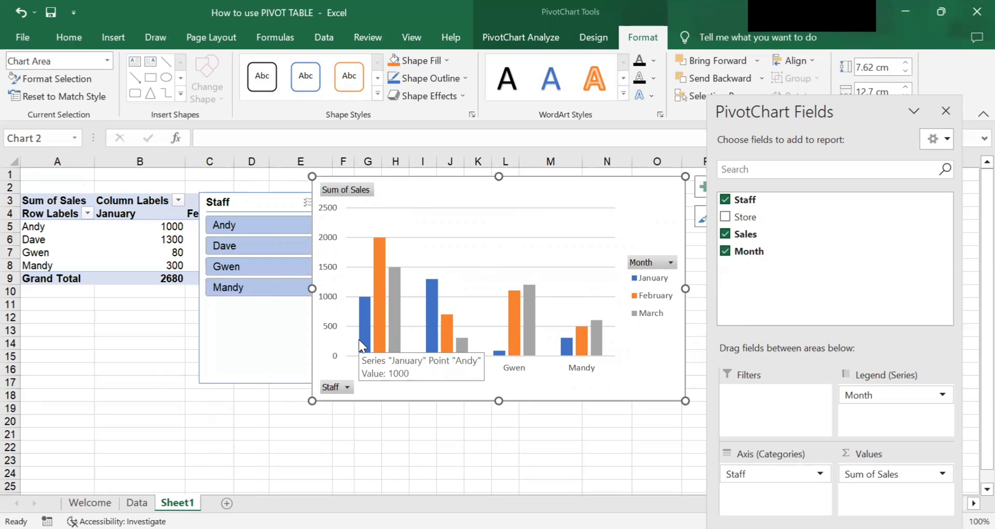
{"action": "mouse_move", "coordinate": [435, 344]}
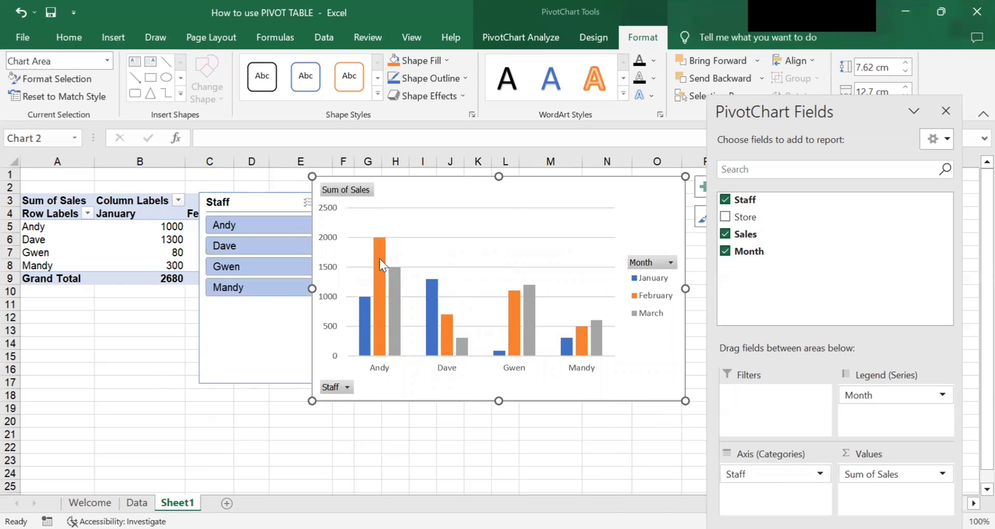
{"action": "left_click", "coordinate": [276, 230]}
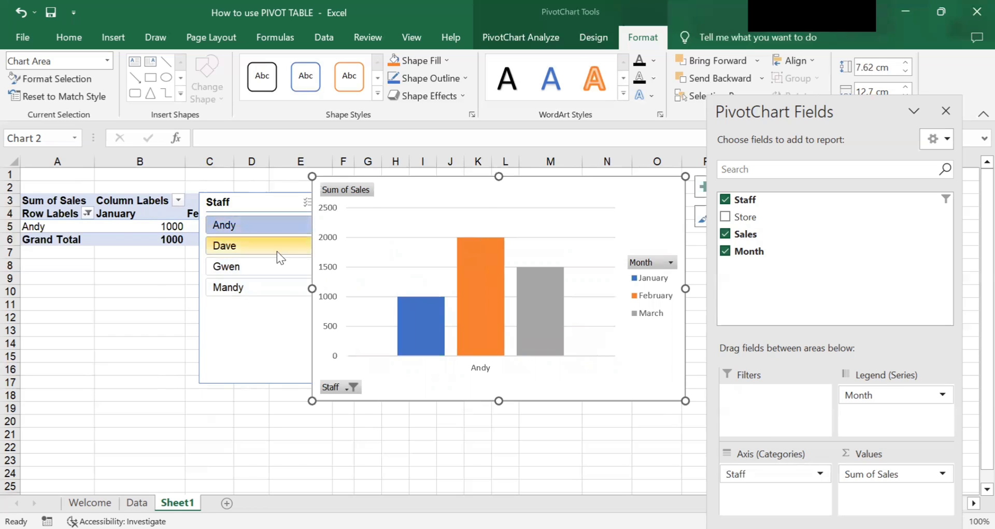
{"action": "left_click_drag", "start_coordinate": [406, 185], "coordinate": [437, 187]}
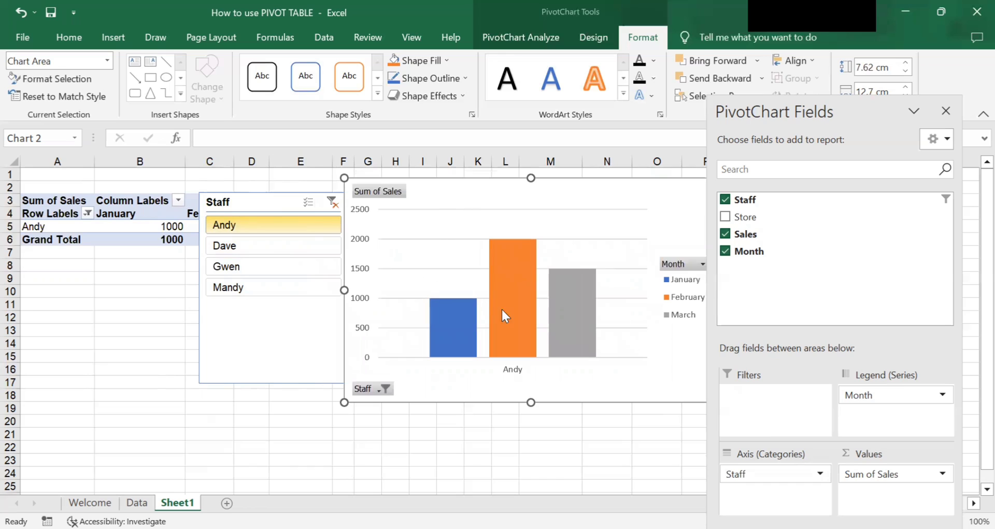
{"action": "mouse_move", "coordinate": [568, 335]}
{"action": "left_click", "coordinate": [286, 245], "text": "ctrl"}
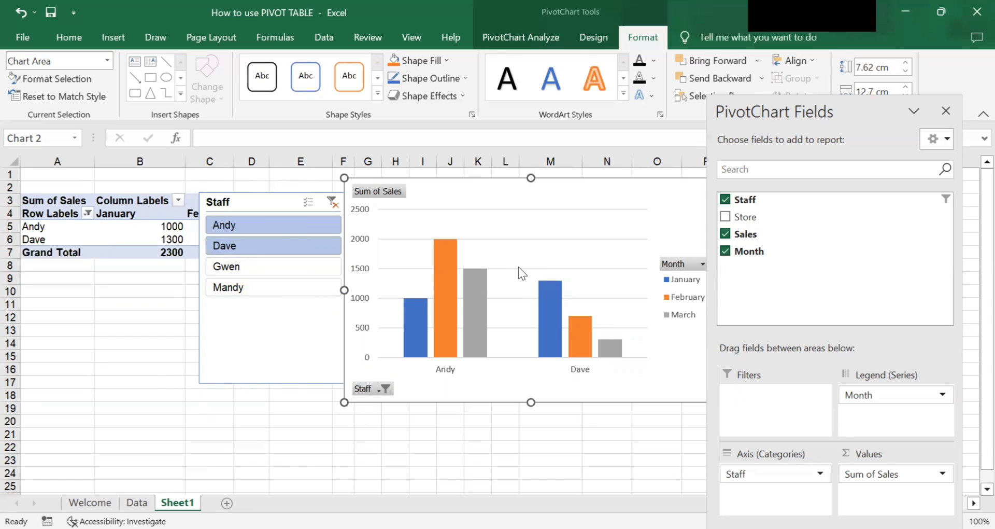
{"action": "left_click_drag", "start_coordinate": [262, 239], "coordinate": [251, 342]}
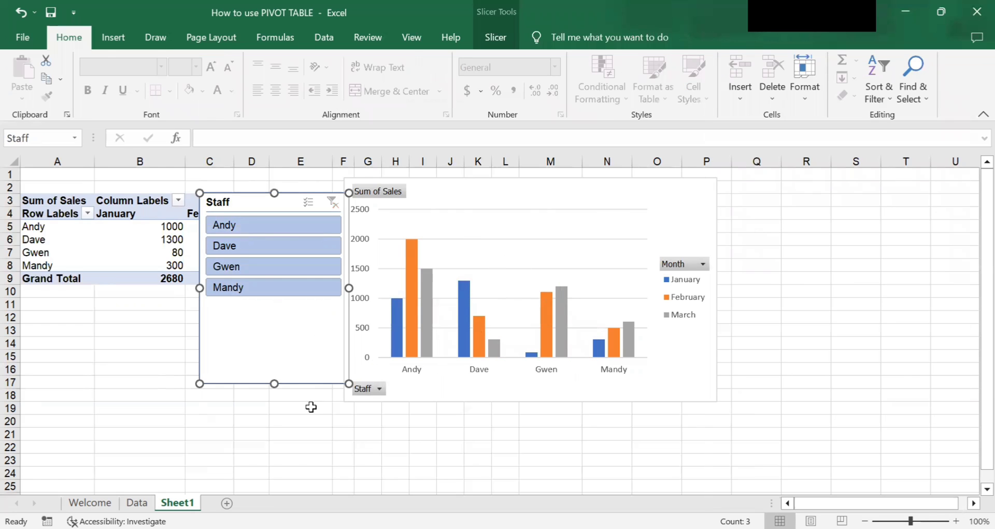
View the Data sheet and Sheet1, and review the four PivotTable topics listed on the Welcome sheet.
{"action": "left_click", "coordinate": [137, 502]}
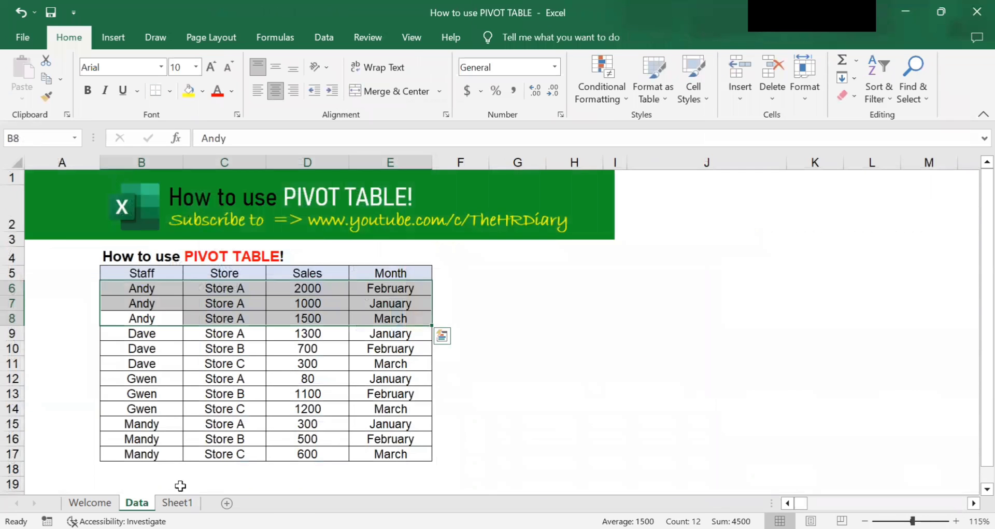
{"action": "left_click", "coordinate": [178, 503]}
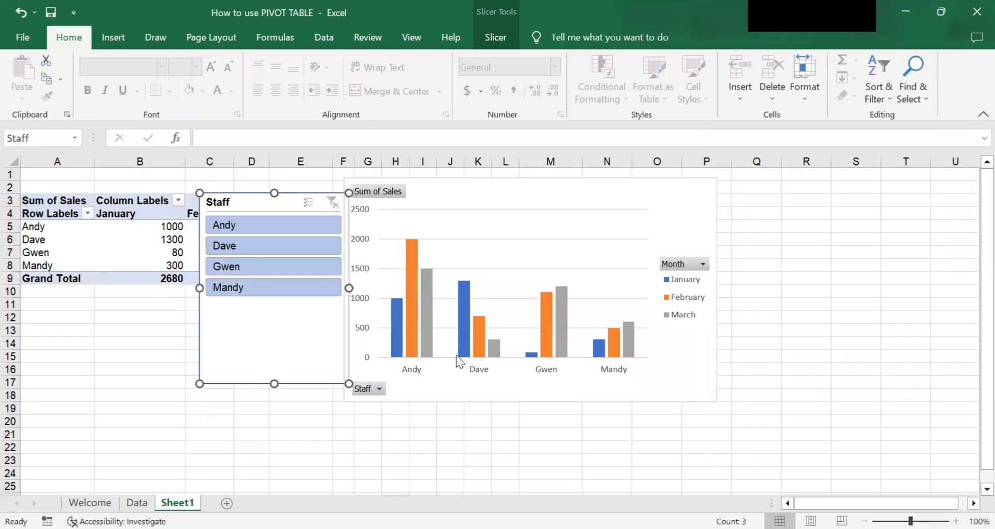
{"action": "left_click", "coordinate": [92, 502]}
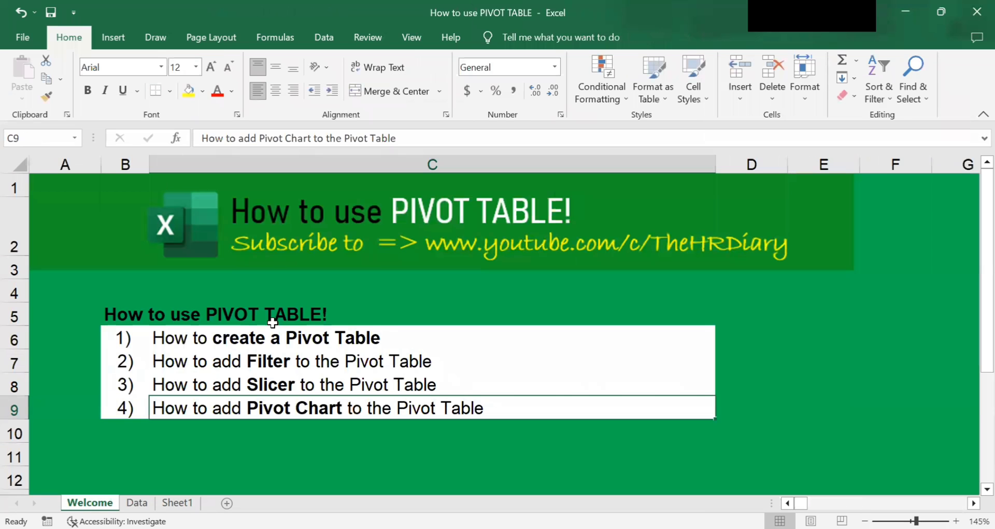
{"action": "left_click", "coordinate": [367, 336]}
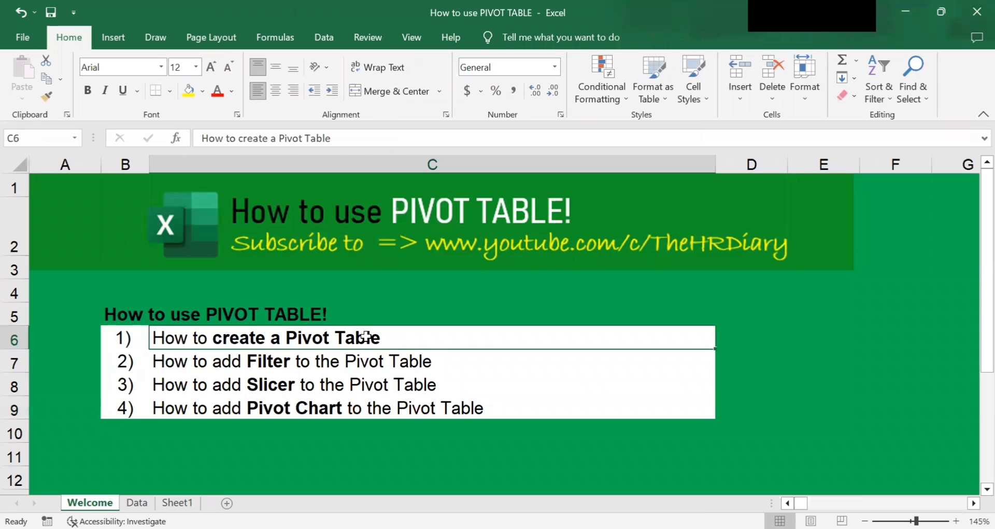
{"action": "left_click", "coordinate": [319, 365]}
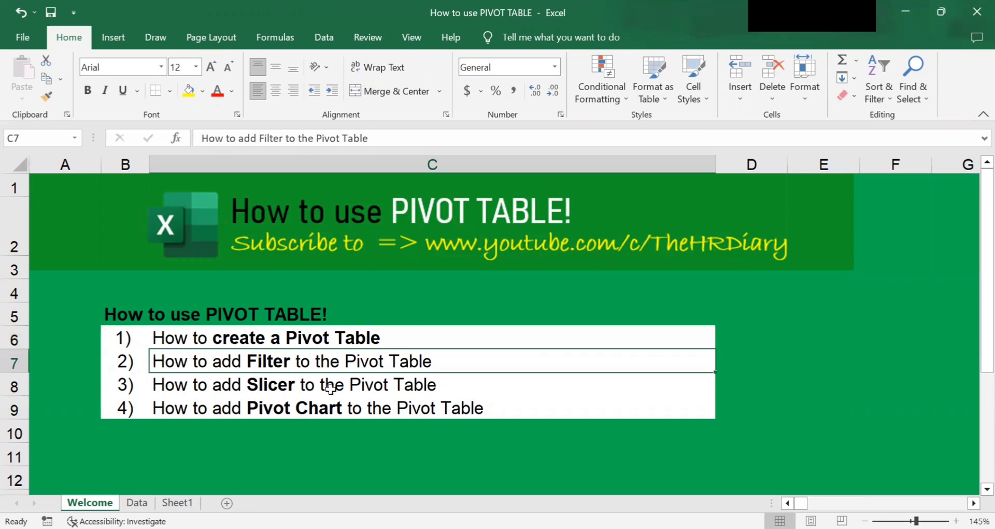
{"action": "left_click", "coordinate": [330, 388]}
{"action": "left_click", "coordinate": [351, 413]}
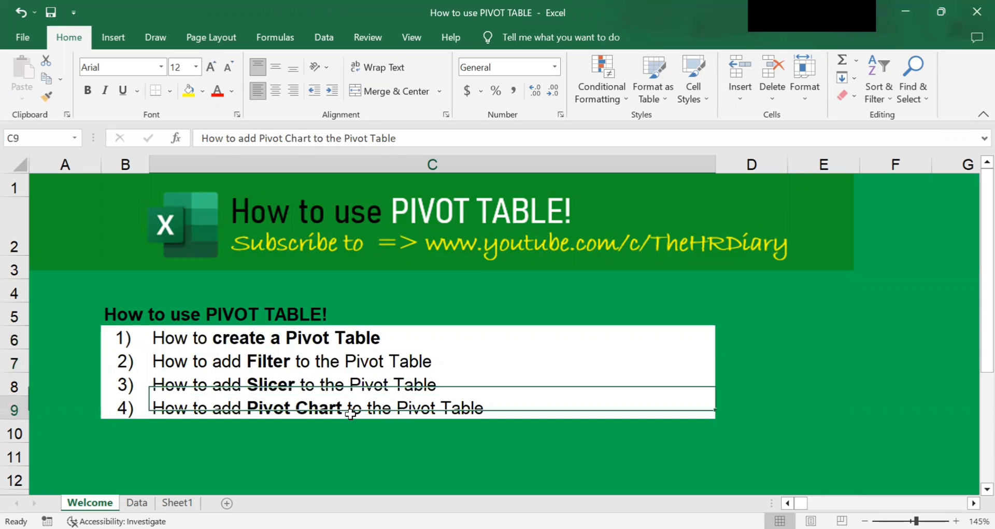